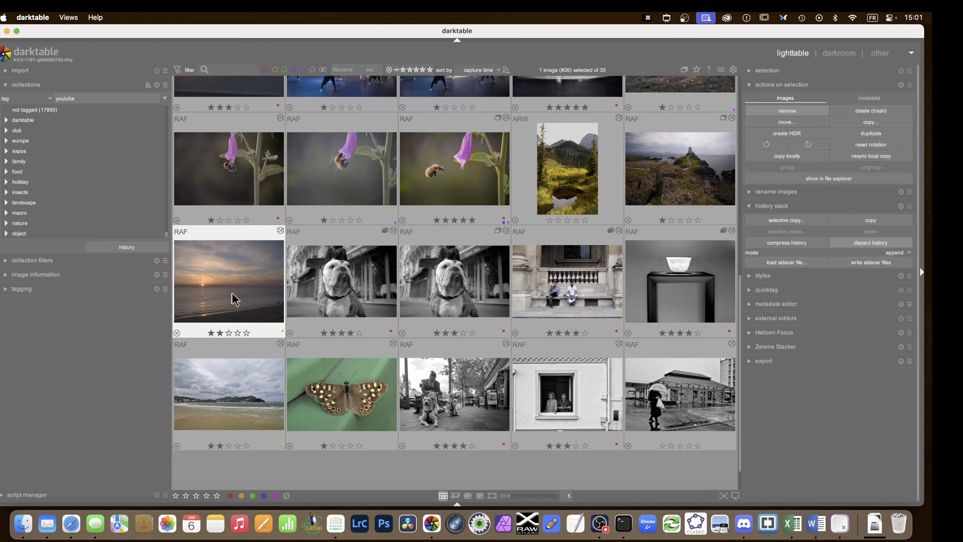
Open the beach sunset photo in the darkroom and collapse the sigmoid module in the base module group.
double_click(205, 295)
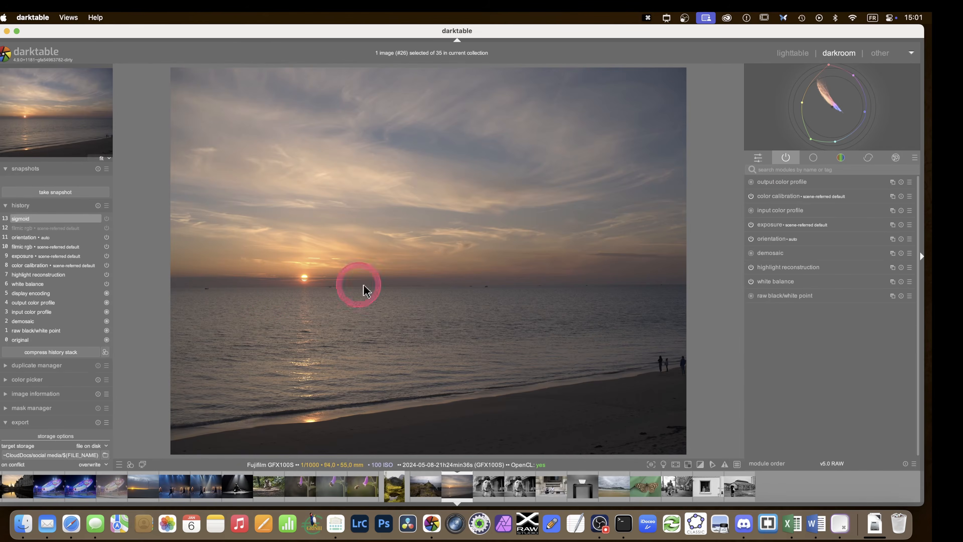
click(784, 162)
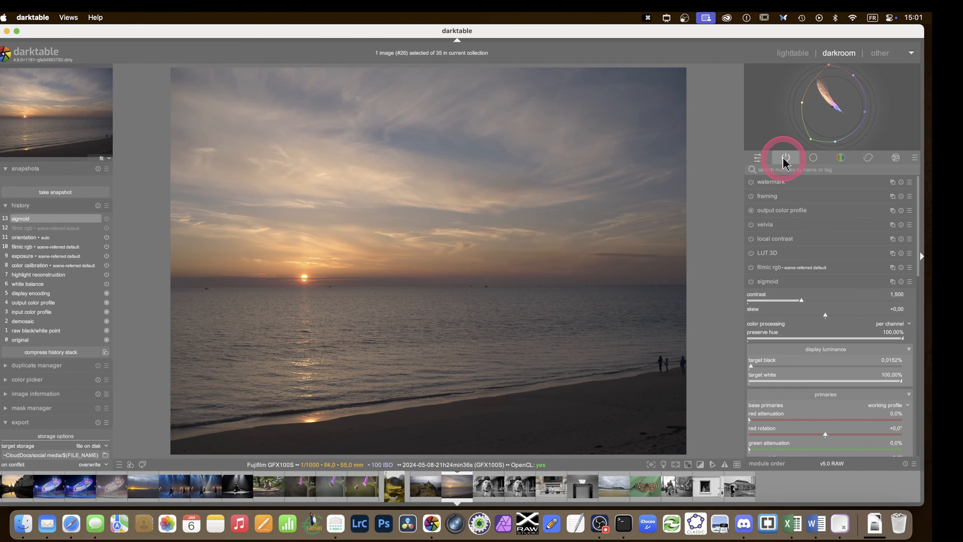
click(812, 160)
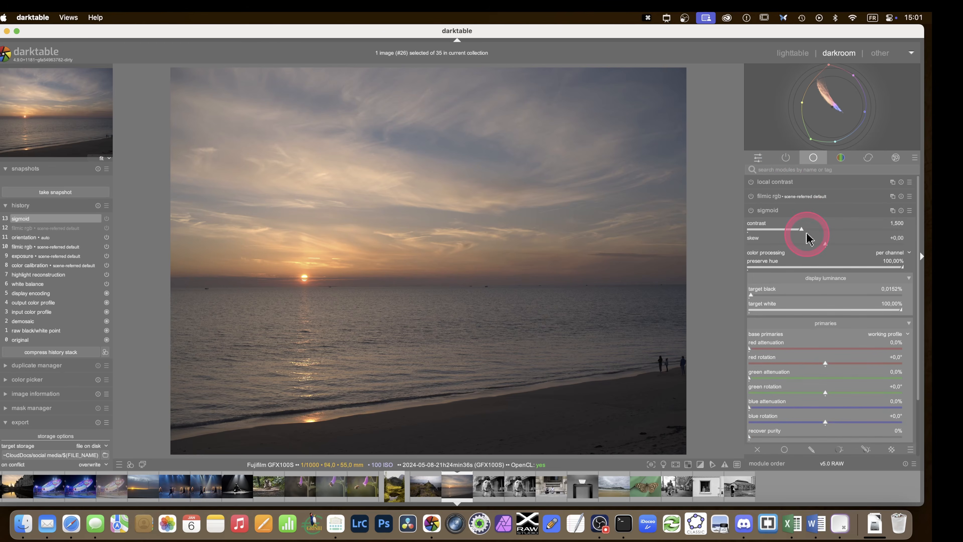
click(775, 211)
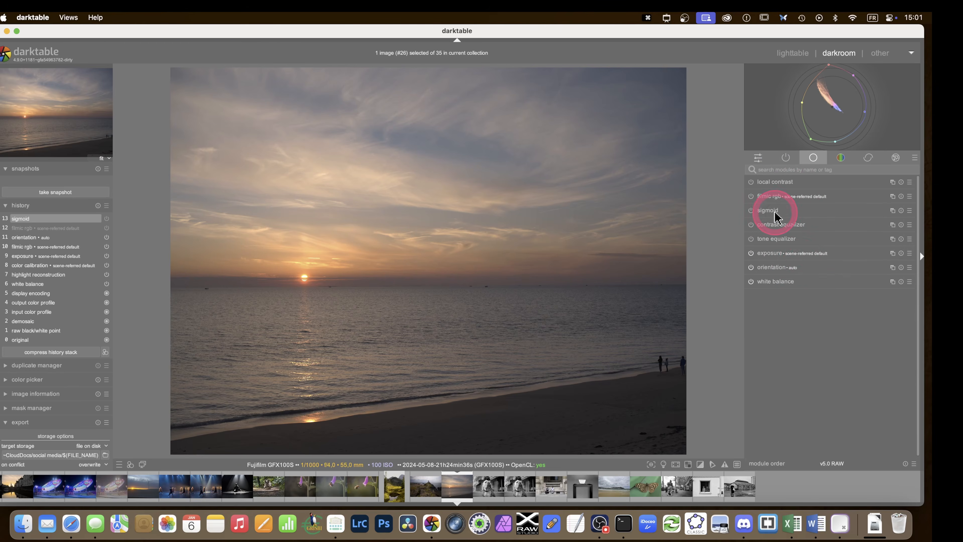
Enable filmic rgb on the beach sunset photo and examine the area around the sun up close.
click(751, 196)
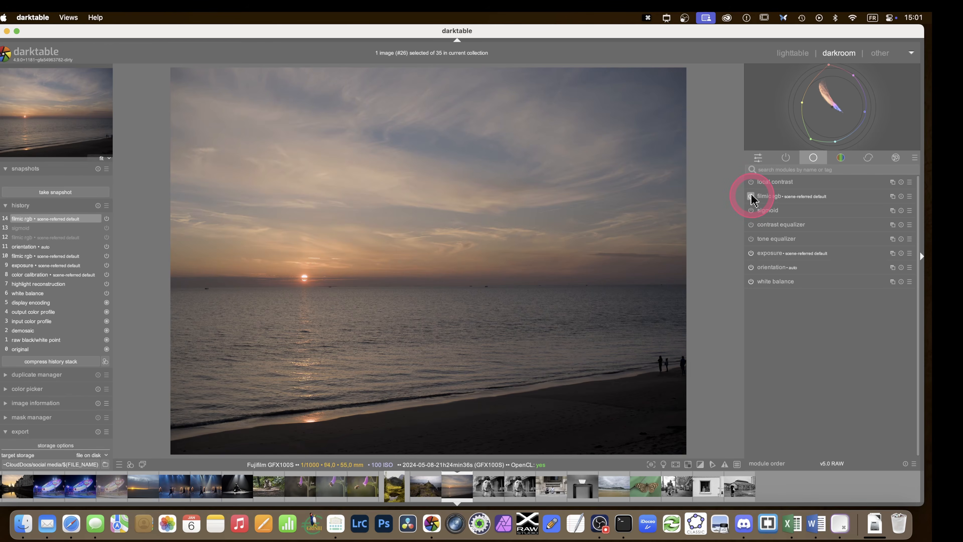
scroll(305, 281, up, 2)
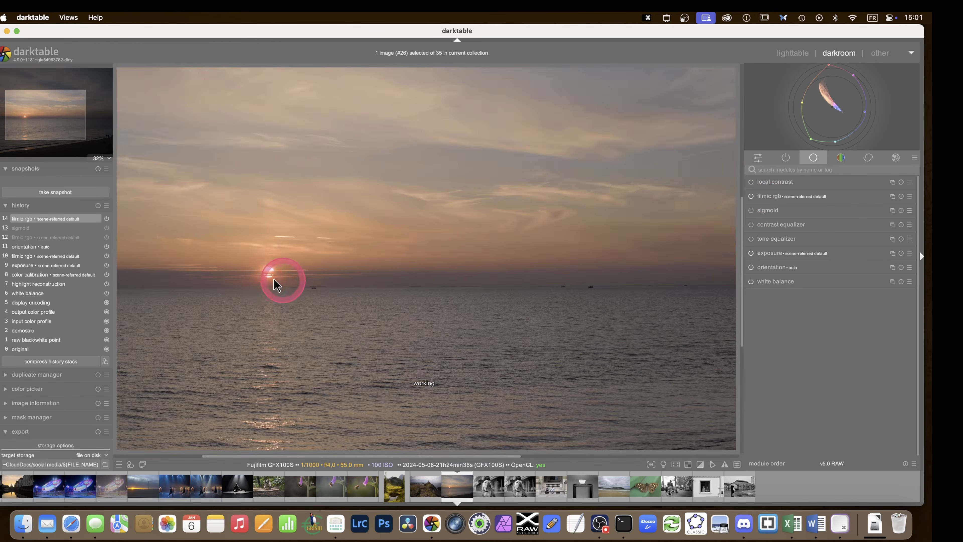
scroll(263, 279, down, 2)
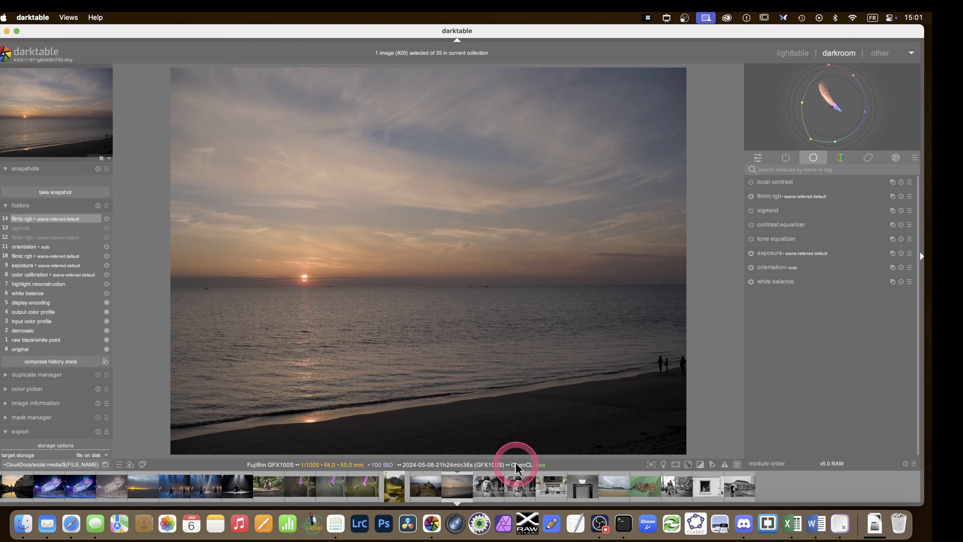
Open the photo of the sun behind the trees and enable filmic rgb from the base module group.
scroll(161, 484, up, 8)
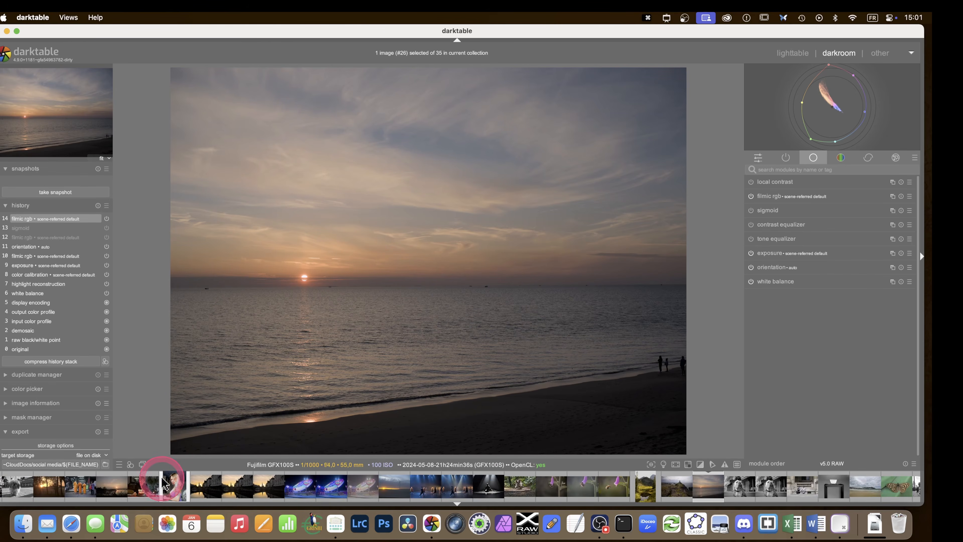
click(143, 485)
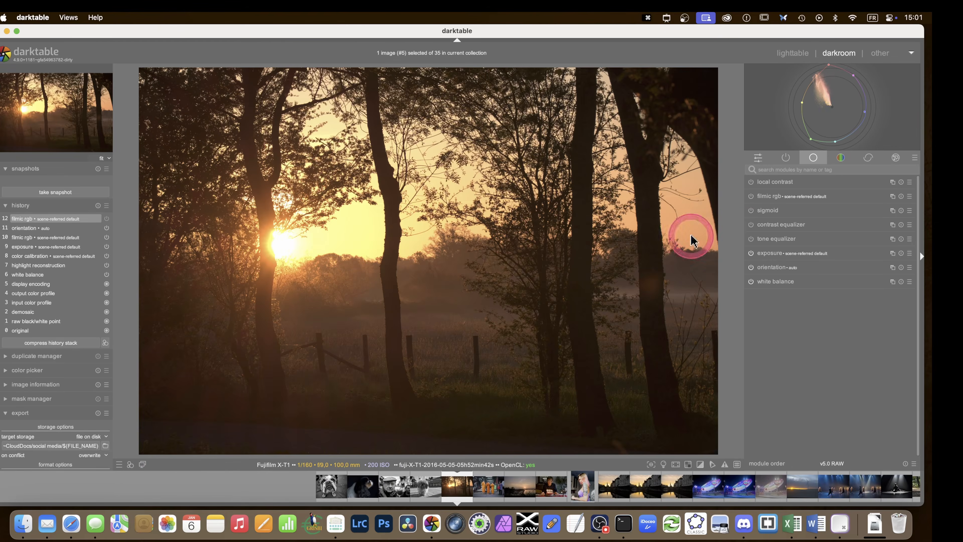
click(785, 157)
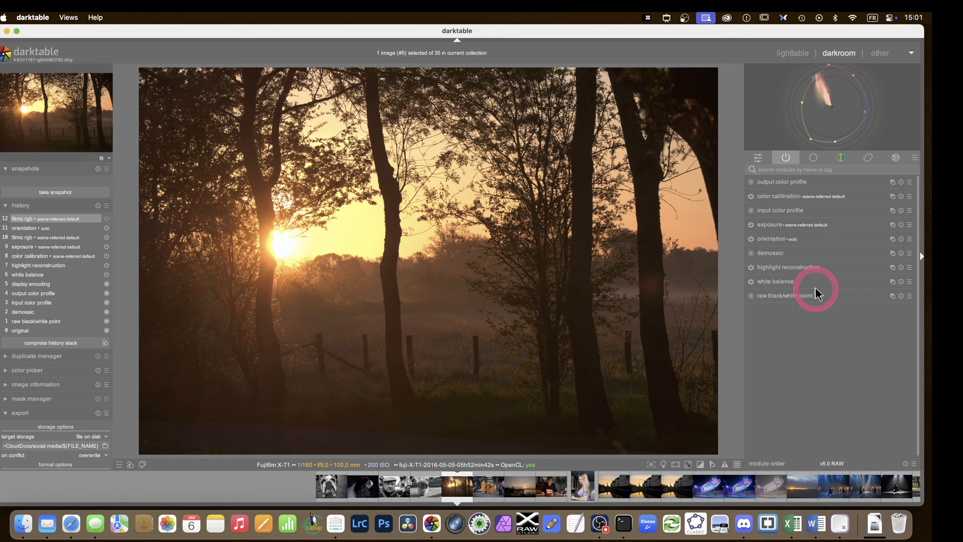
click(814, 157)
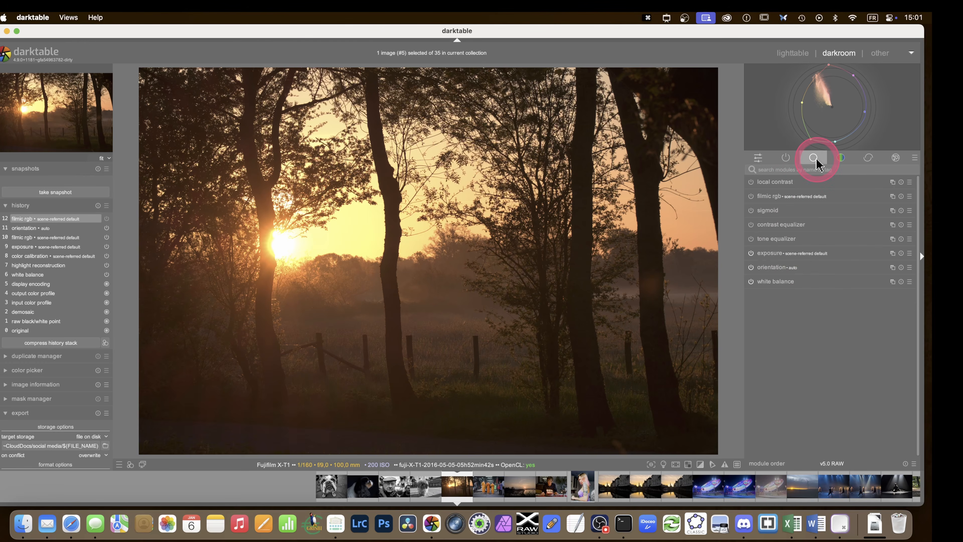
click(751, 196)
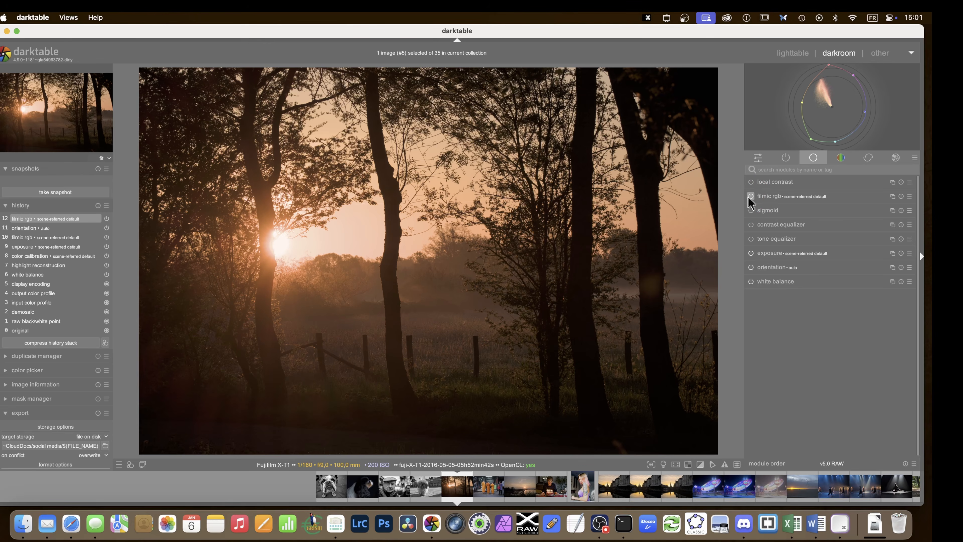
Compare sigmoid, no tone mapper and filmic rgb on the tree photo, ending with filmic rgb enabled.
click(751, 211)
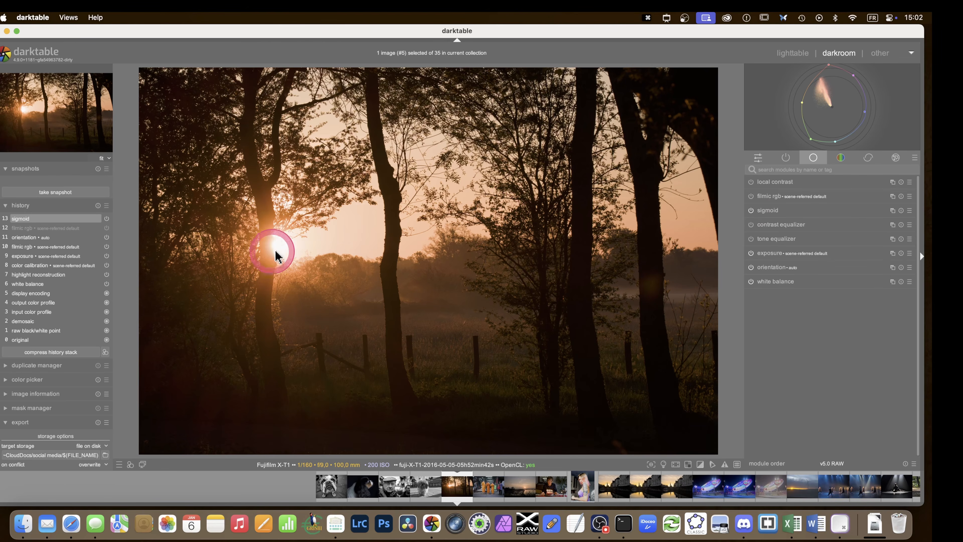
click(751, 211)
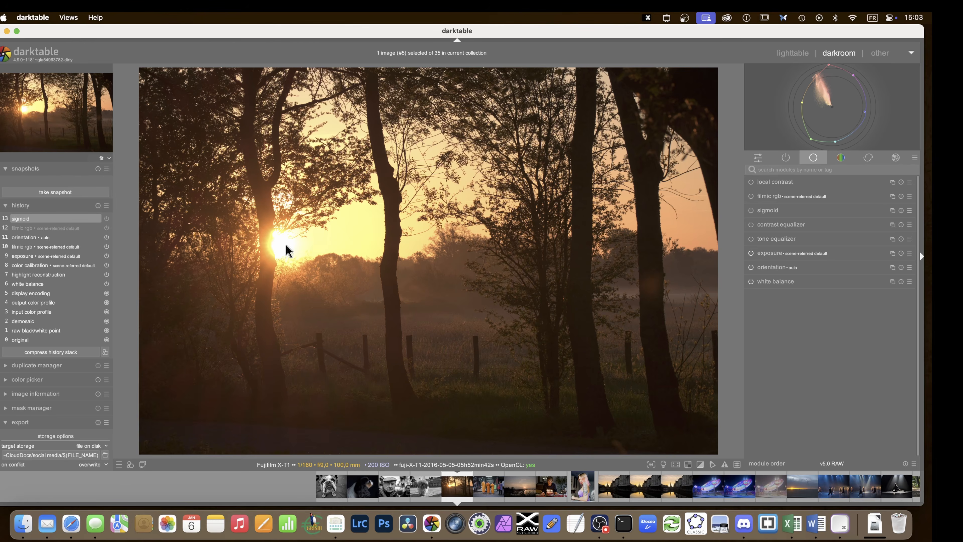
mouse_move(287, 251)
mouse_down()
mouse_move(312, 240)
mouse_move(289, 246)
mouse_up()
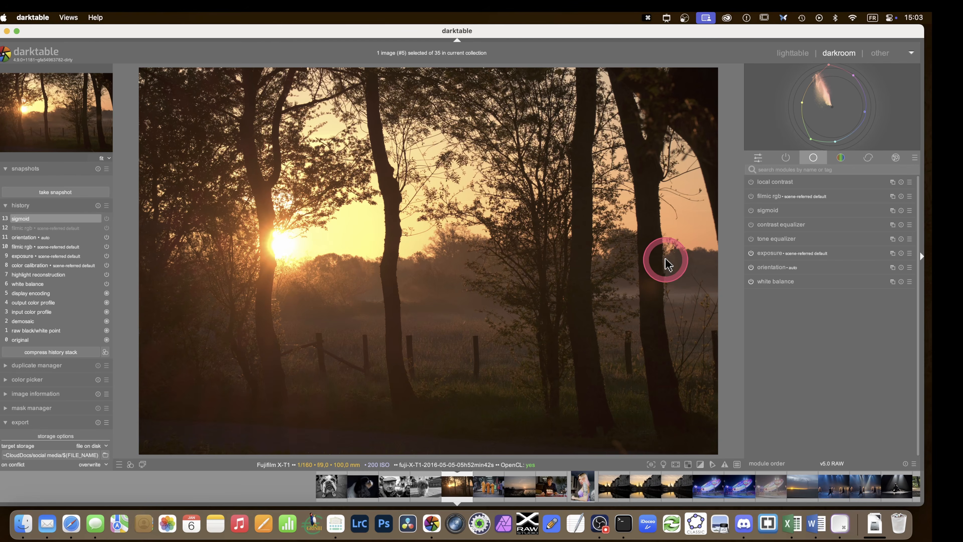
click(750, 196)
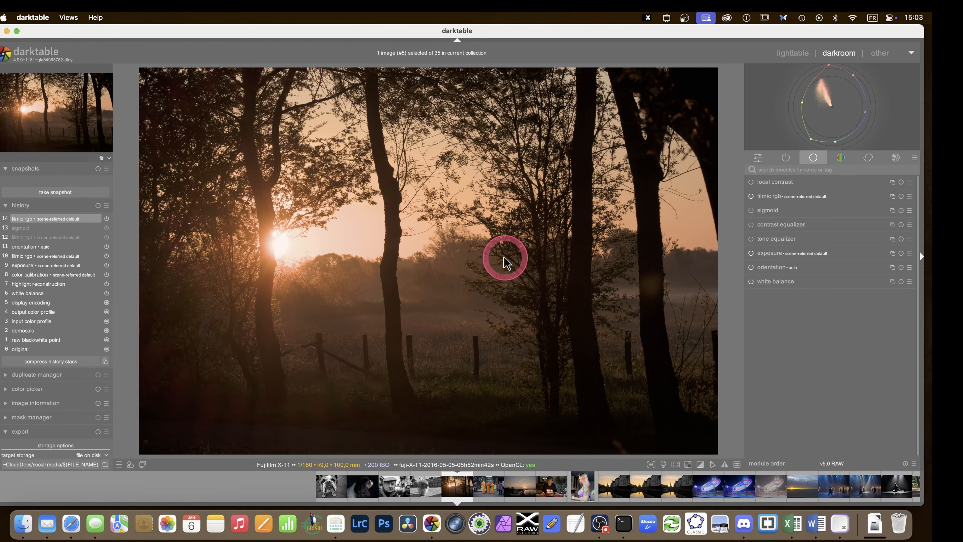
Switch to Safari to view the Wikipedia article on the Bezold–Brücke shift, and return to darktable.
click(72, 525)
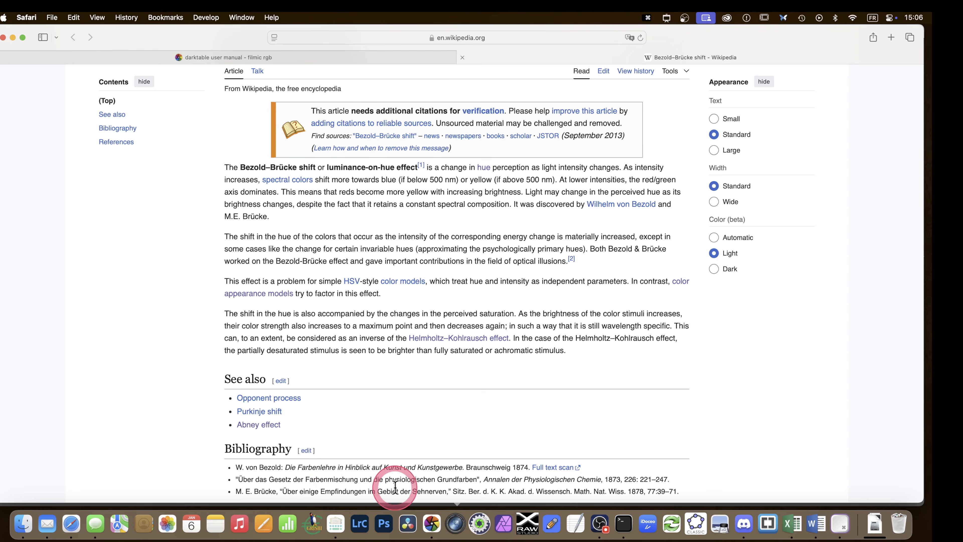
click(432, 524)
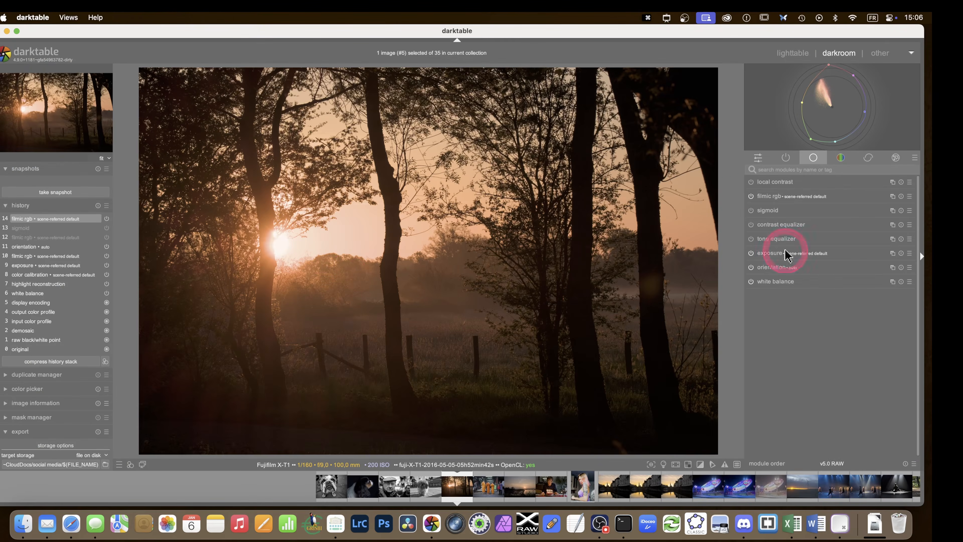
Disable filmic rgb on the tree photo and enable sigmoid in place of filmic rgb on the beach sunset photo.
click(750, 196)
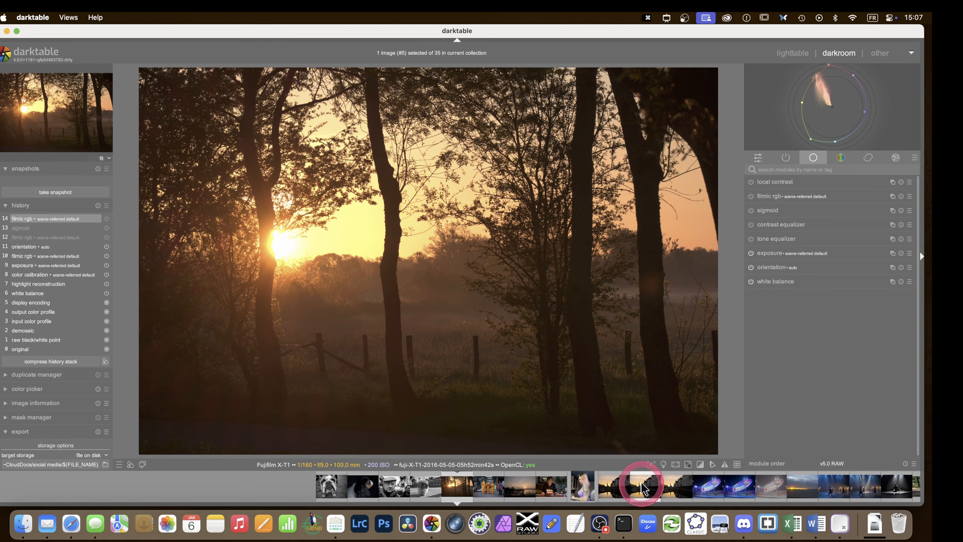
scroll(644, 488, down, 7)
scroll(644, 488, down, 3)
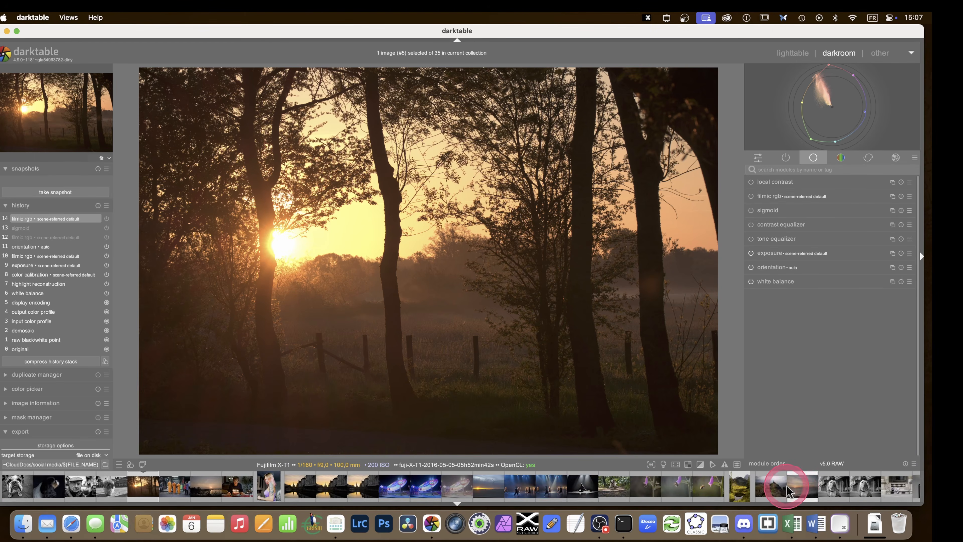
click(792, 488)
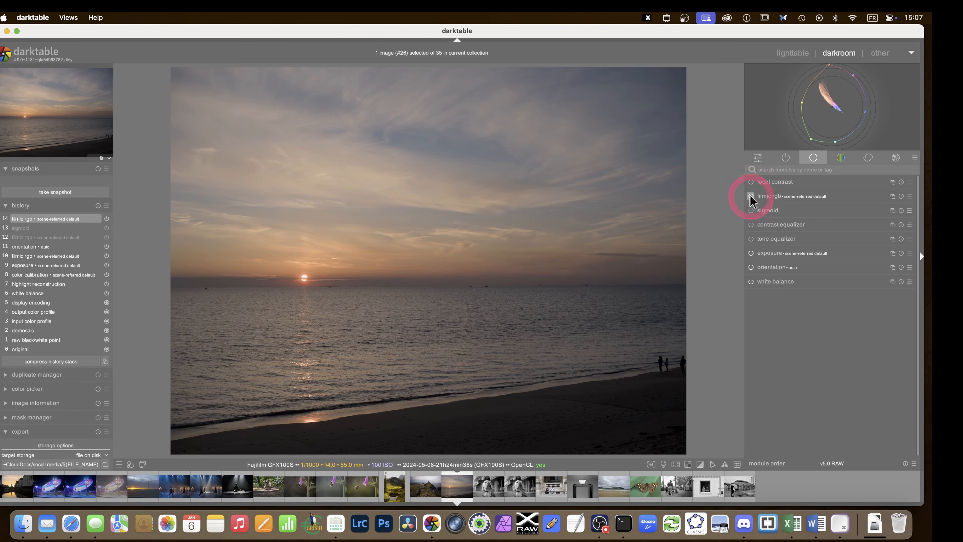
click(751, 210)
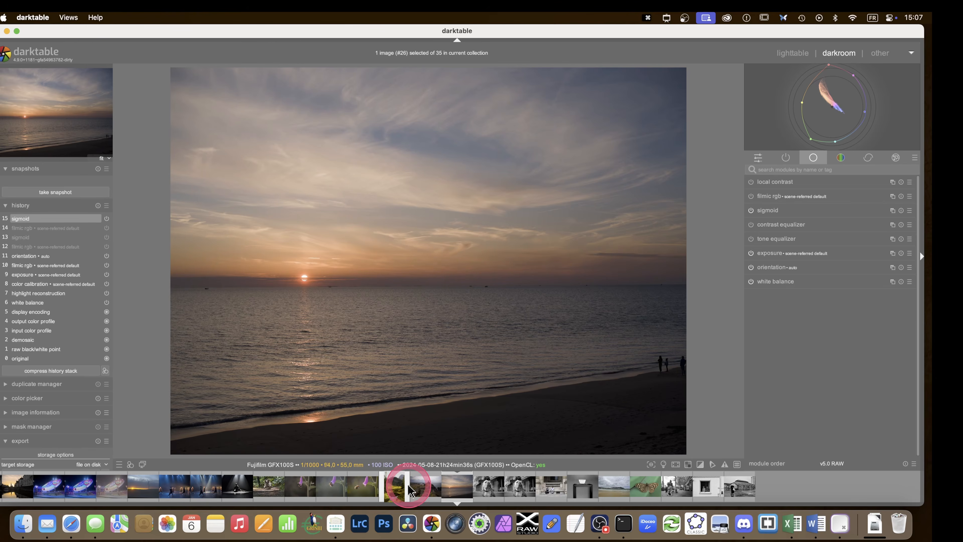
Return to the photo of the sun behind the trees and enable filmic rgb on it.
scroll(398, 489, up, 15)
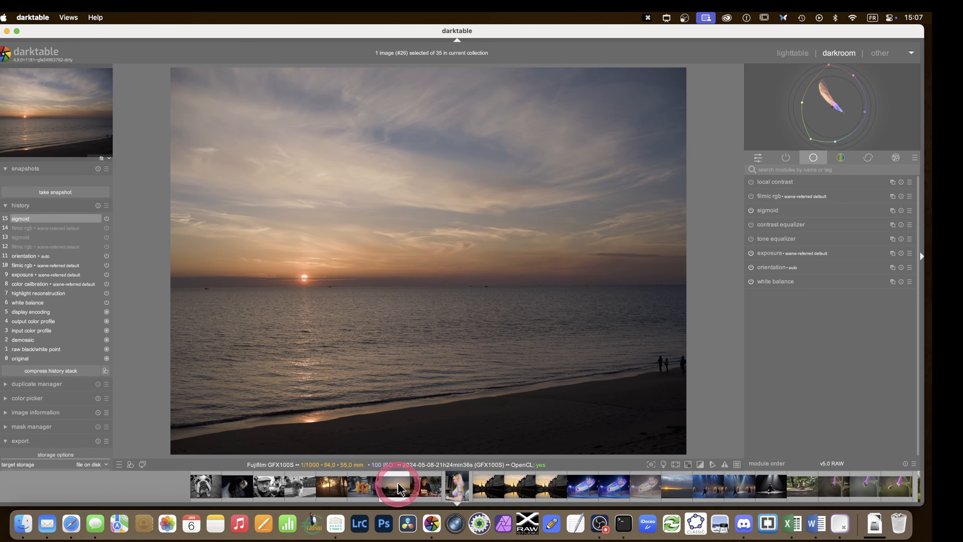
click(329, 486)
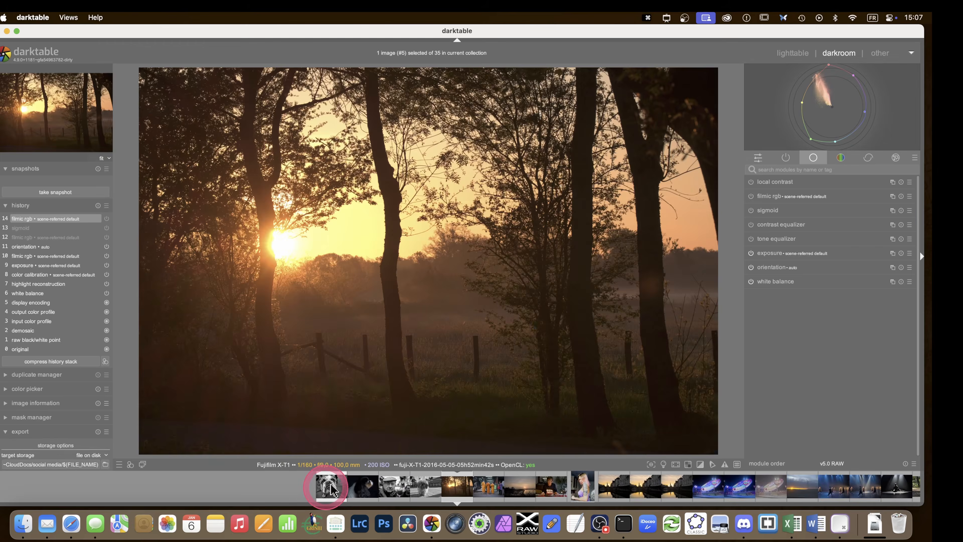
click(420, 298)
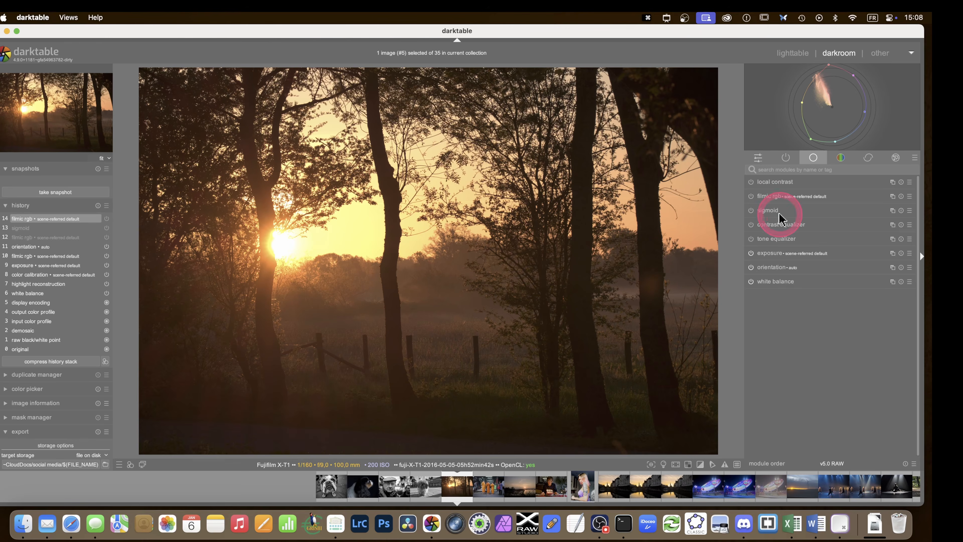
click(751, 197)
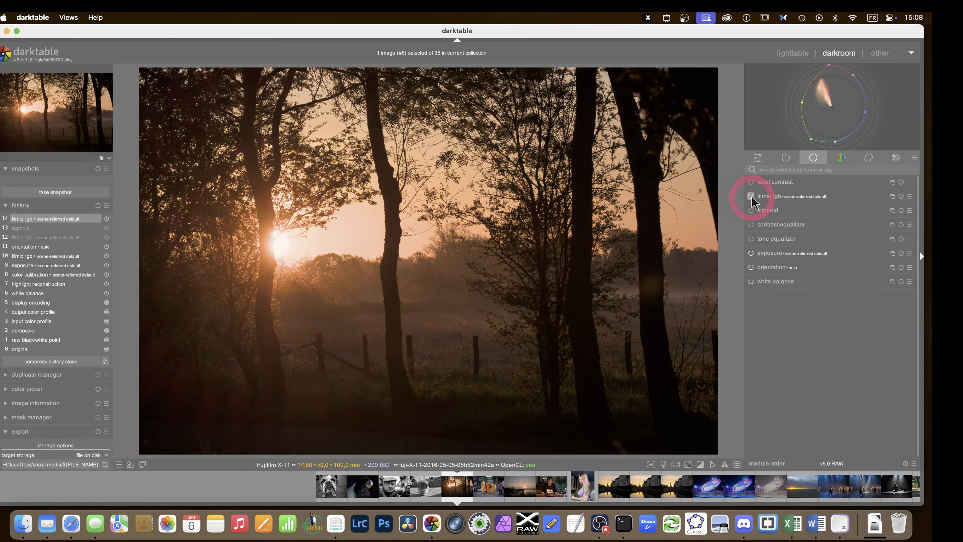
Expand filmic rgb and auto tune its scene levels by sampling nearly the whole image.
click(765, 196)
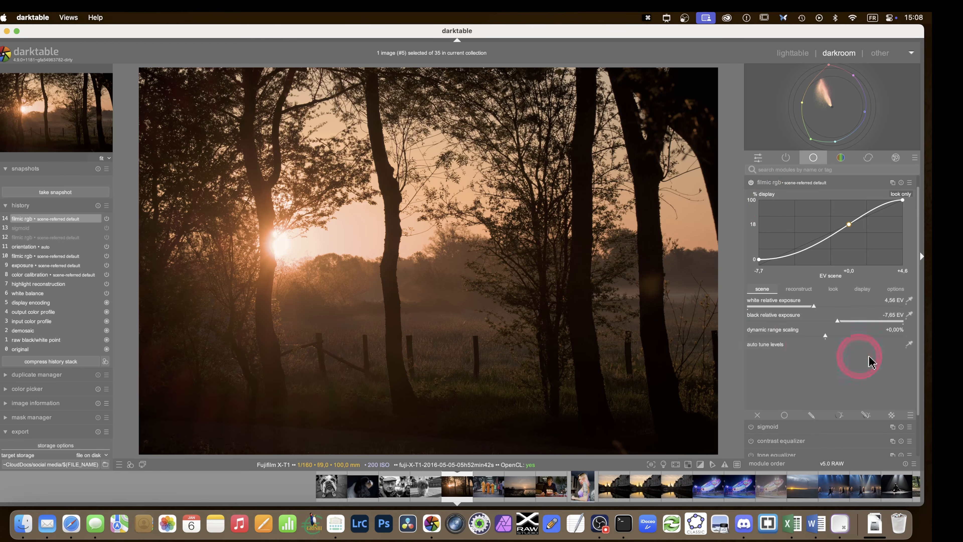
click(909, 344)
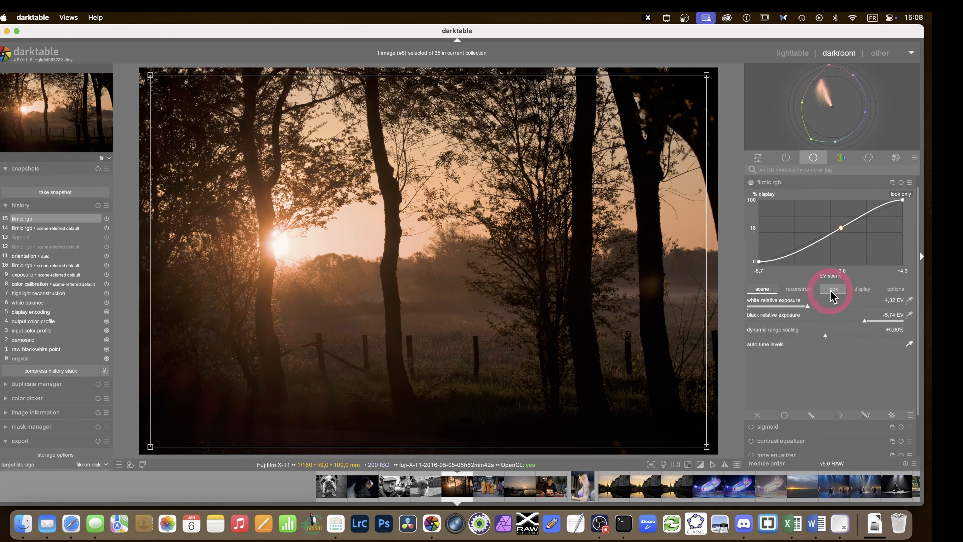
click(909, 344)
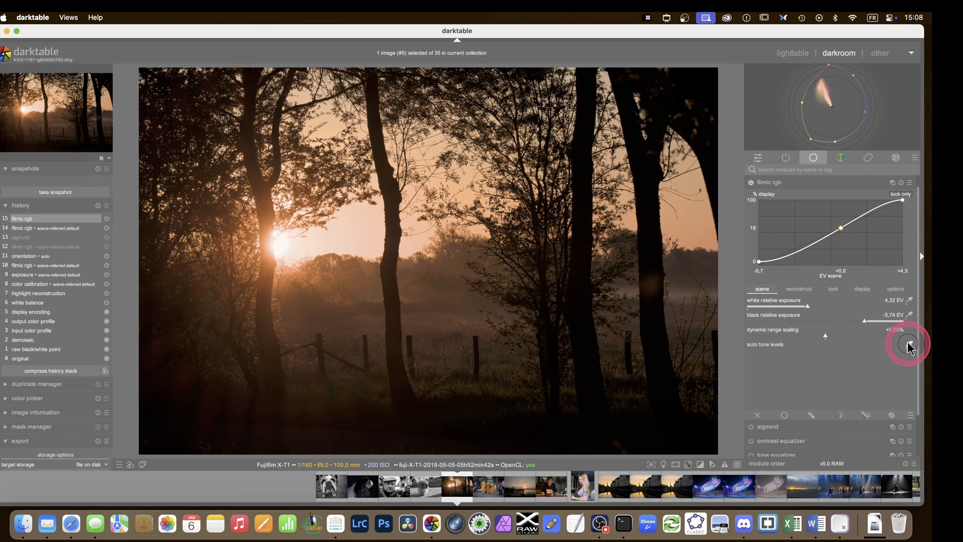
Review filmic rgb's reconstruct, look and display settings, and set its color science to v5 (2021).
click(794, 292)
click(835, 290)
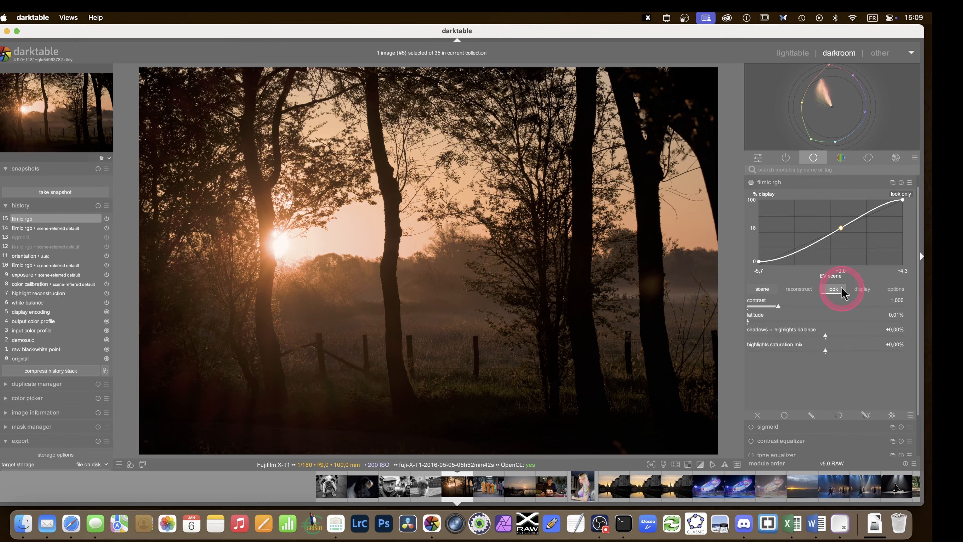
click(861, 290)
click(834, 290)
click(862, 290)
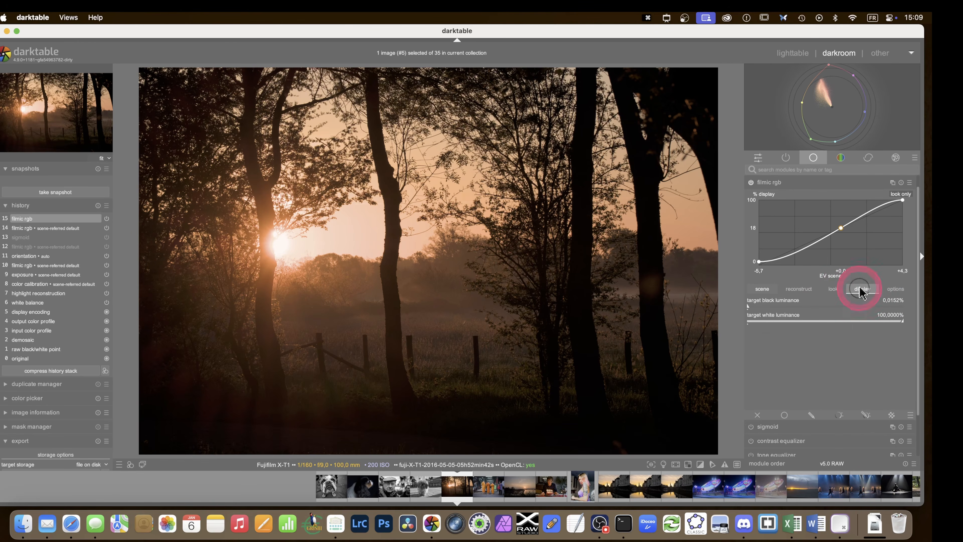
click(895, 290)
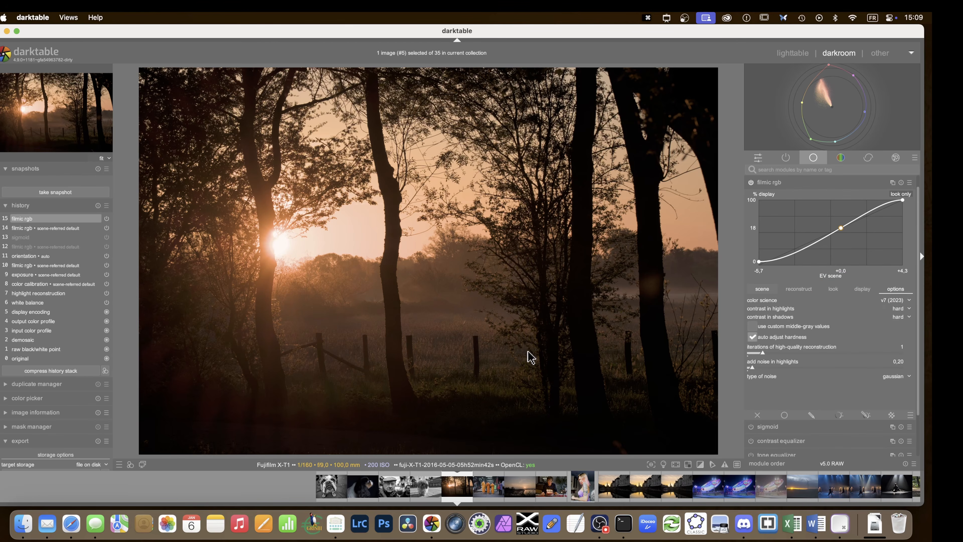
click(893, 302)
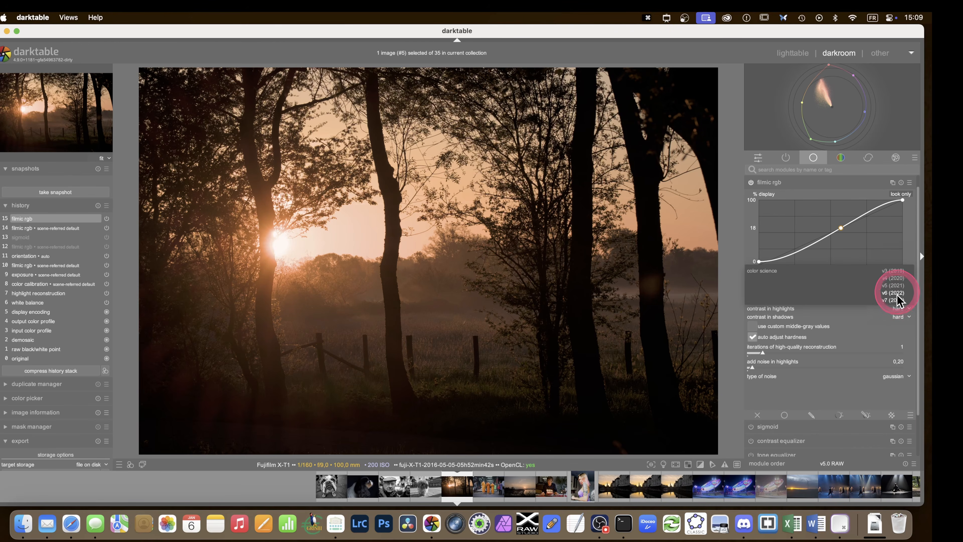
click(894, 286)
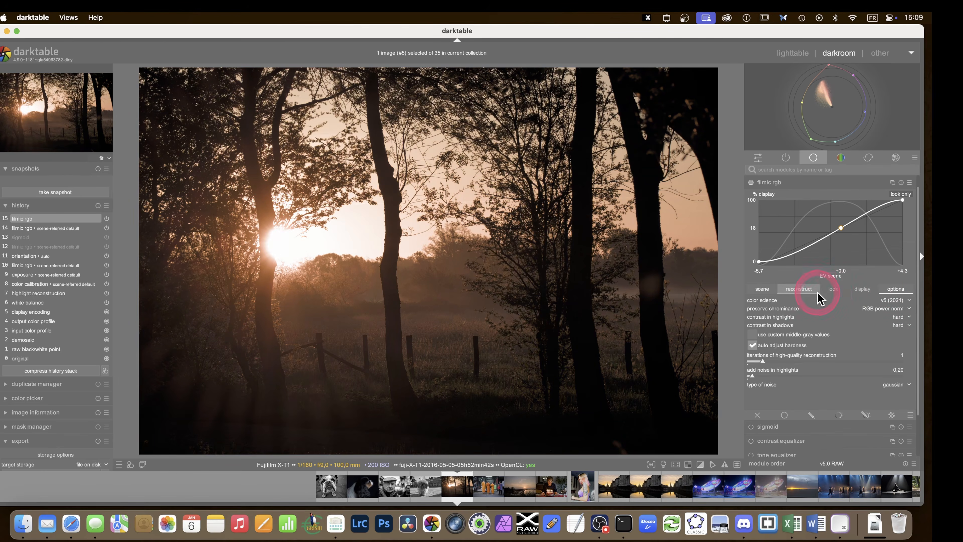
Set filmic rgb's preserve chrominance option to no.
click(889, 310)
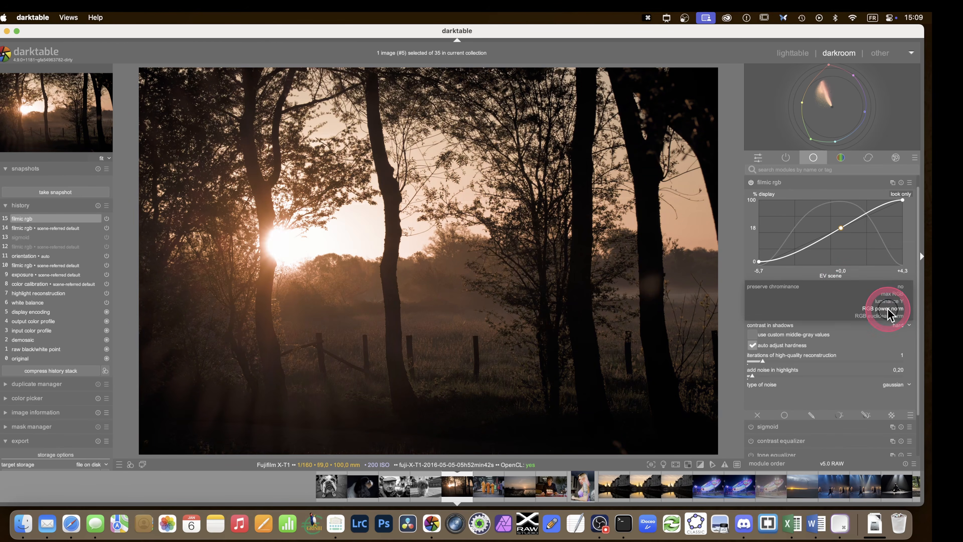
click(901, 287)
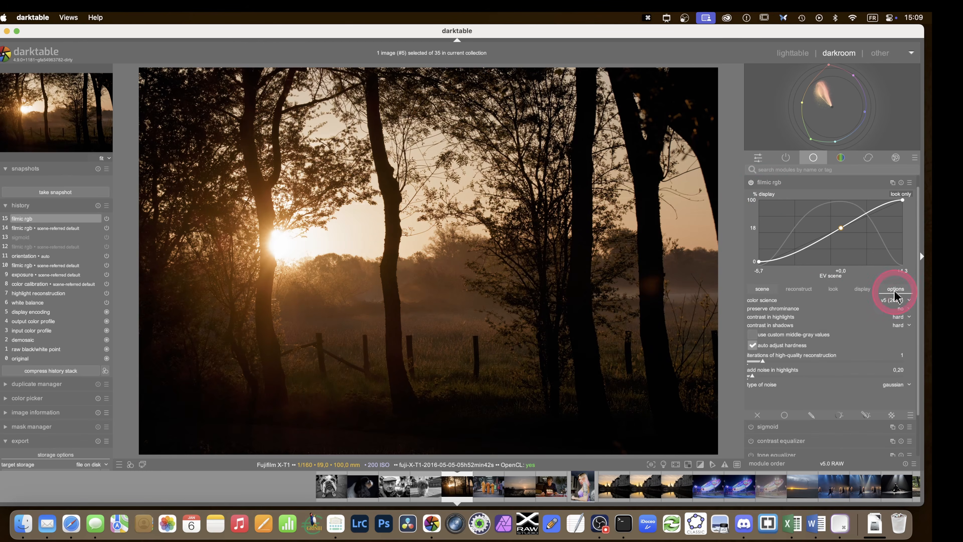
Try filmic rgb's color science v6 (2022) and v7 (2023) on the tree photo, and open the look settings.
click(893, 302)
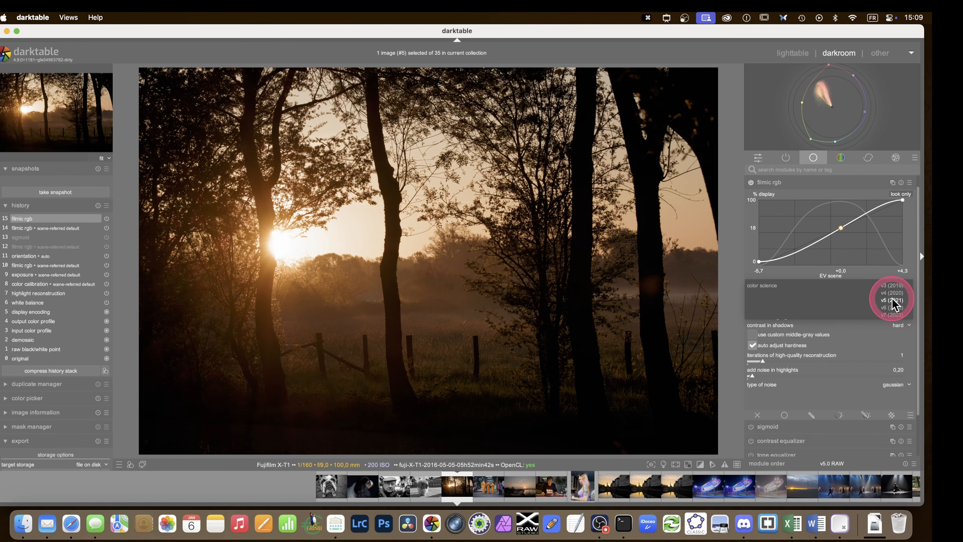
click(897, 309)
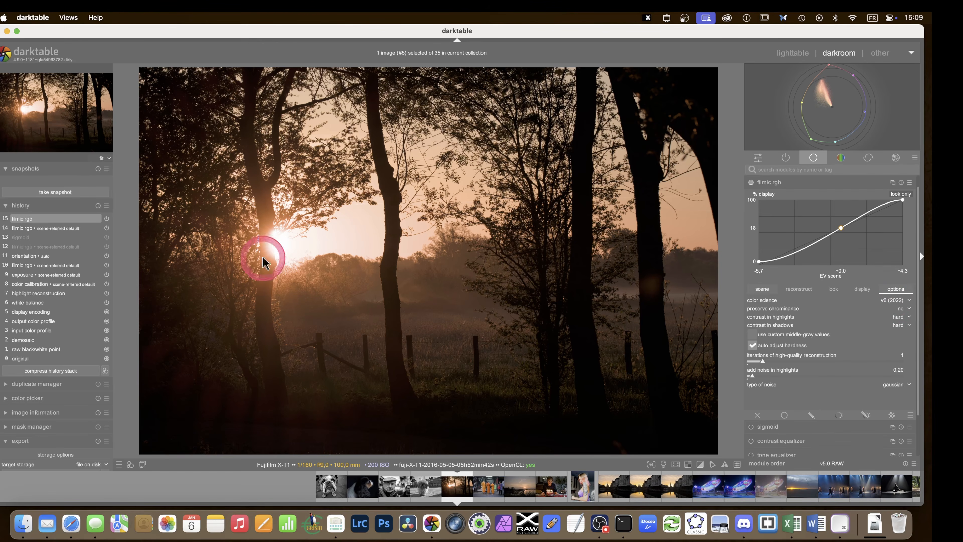
click(893, 300)
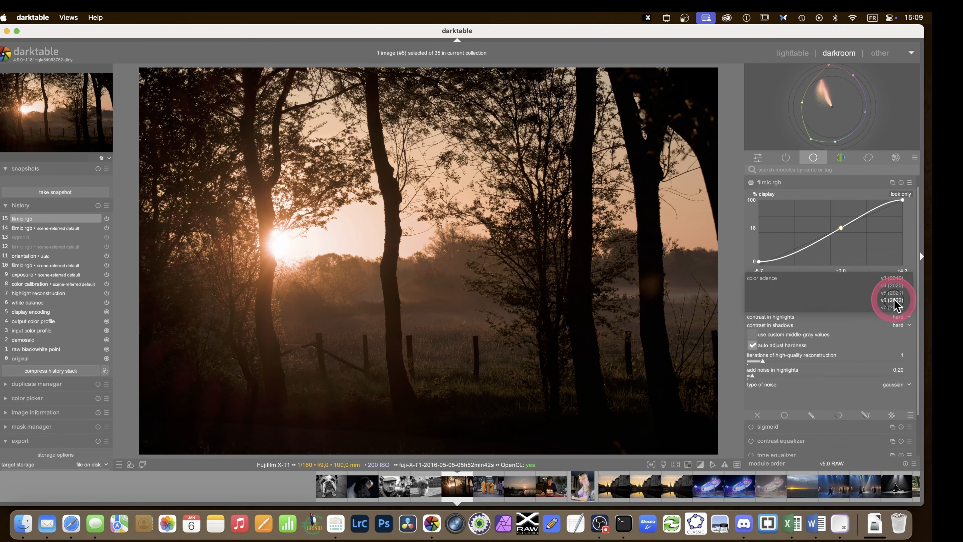
click(894, 308)
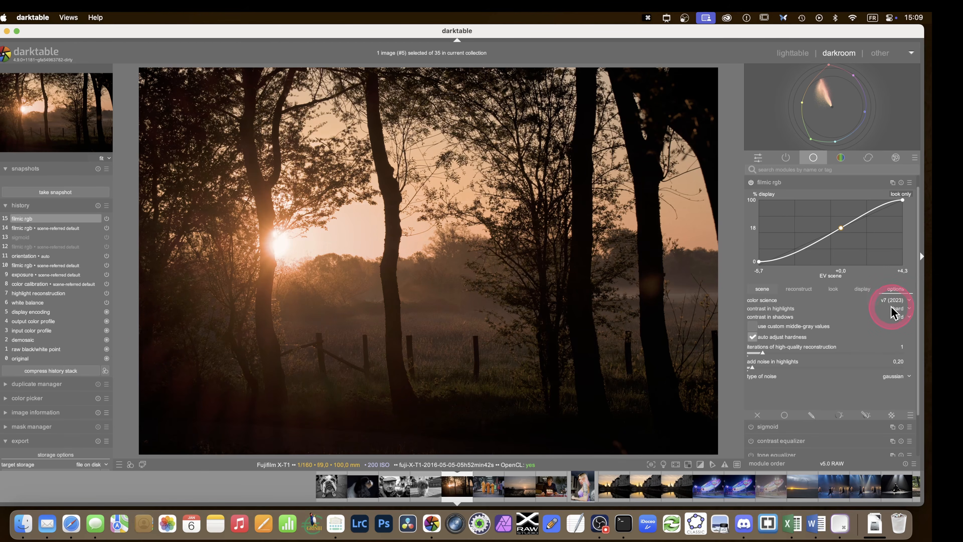
click(833, 288)
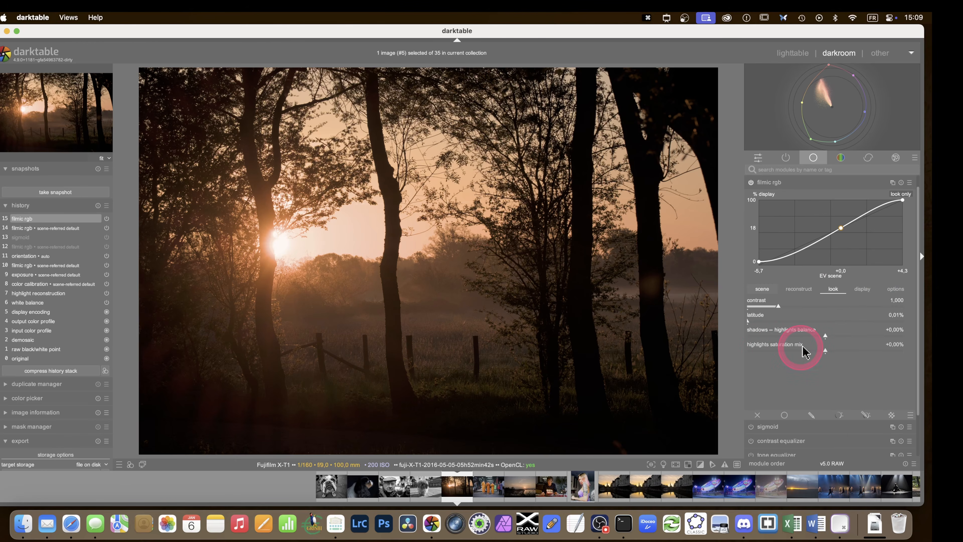
Switch to Safari and examine the manual's filmic rgb sections on color science, preserve chrominance and the v7 highlights saturation mix.
click(76, 527)
click(303, 57)
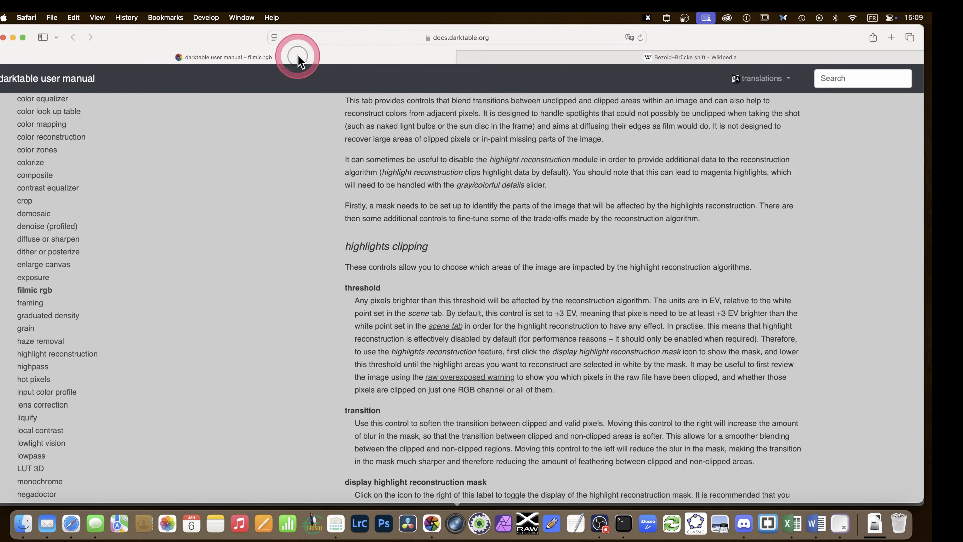
scroll(529, 327, down, 20)
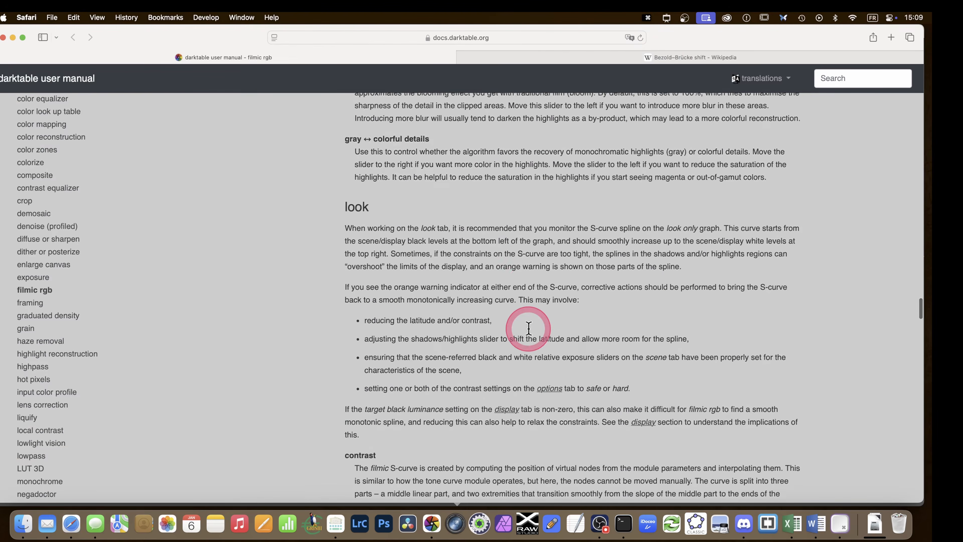
scroll(529, 327, down, 20)
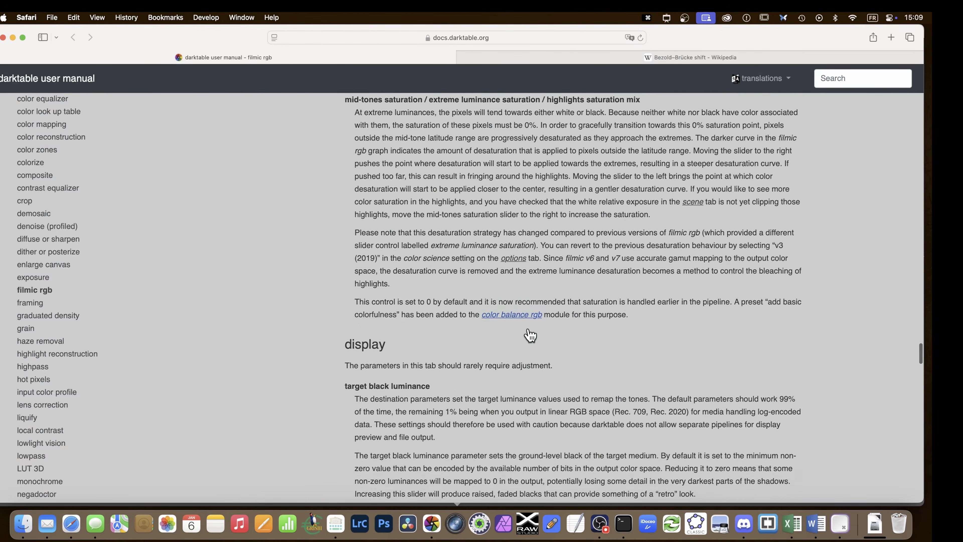
scroll(531, 334, down, 10)
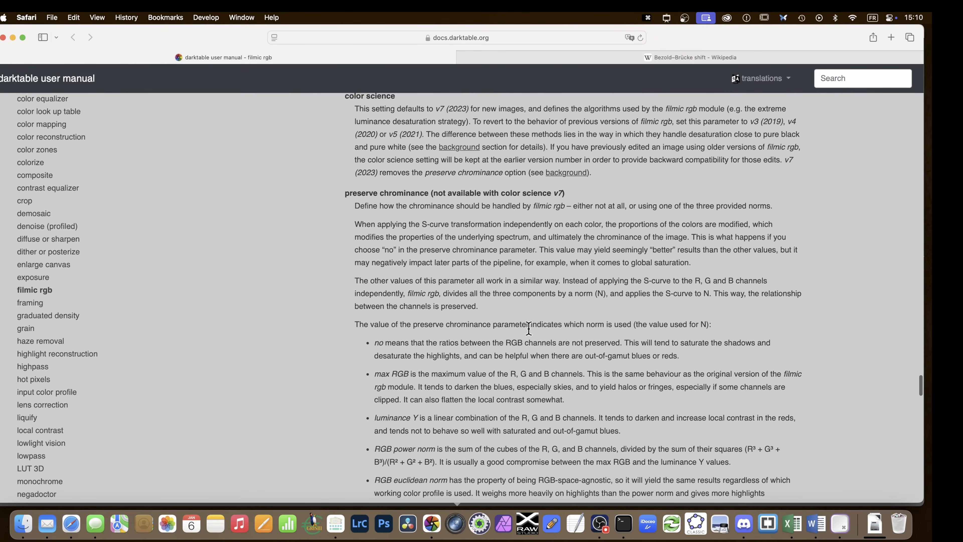
scroll(510, 315, down, 2)
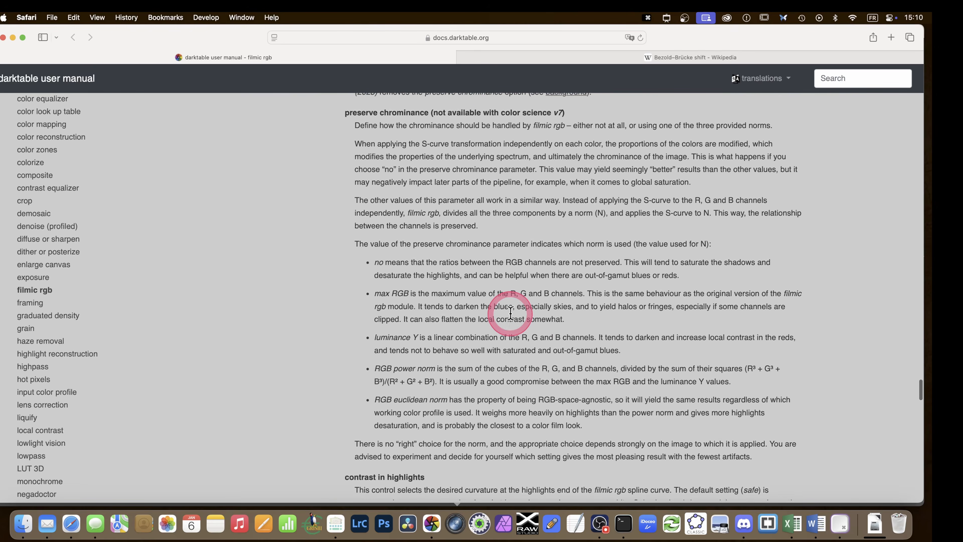
scroll(510, 313, up, 2)
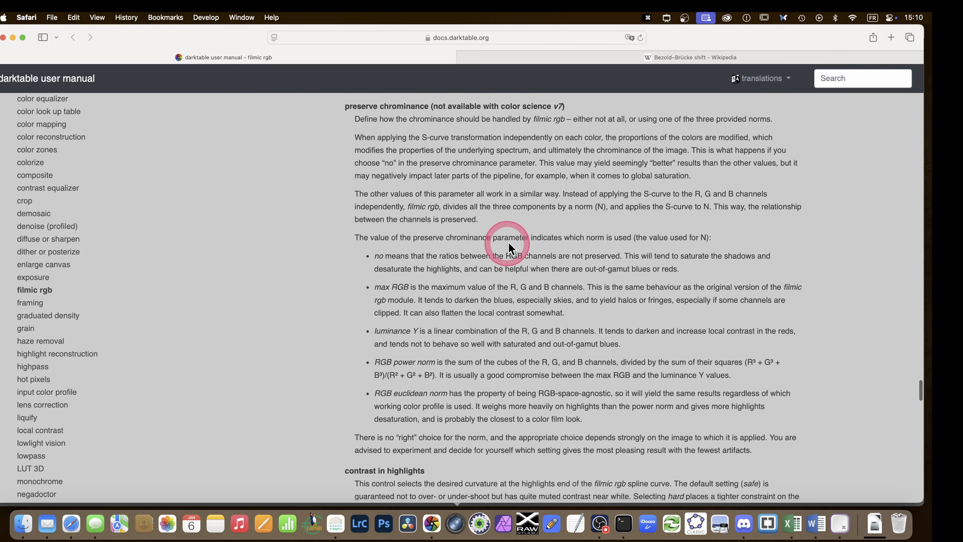
scroll(508, 245, down, 12)
scroll(320, 272, down, 20)
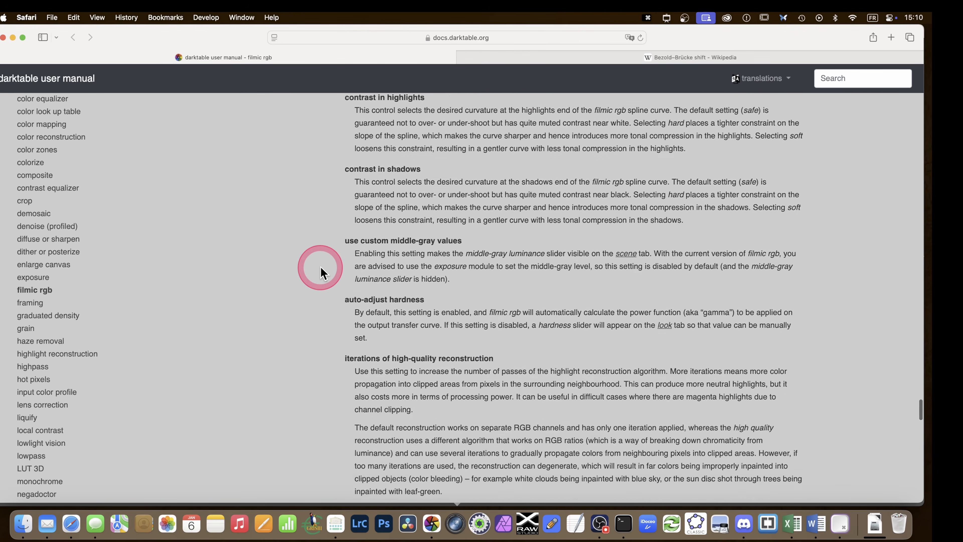
scroll(320, 272, down, 20)
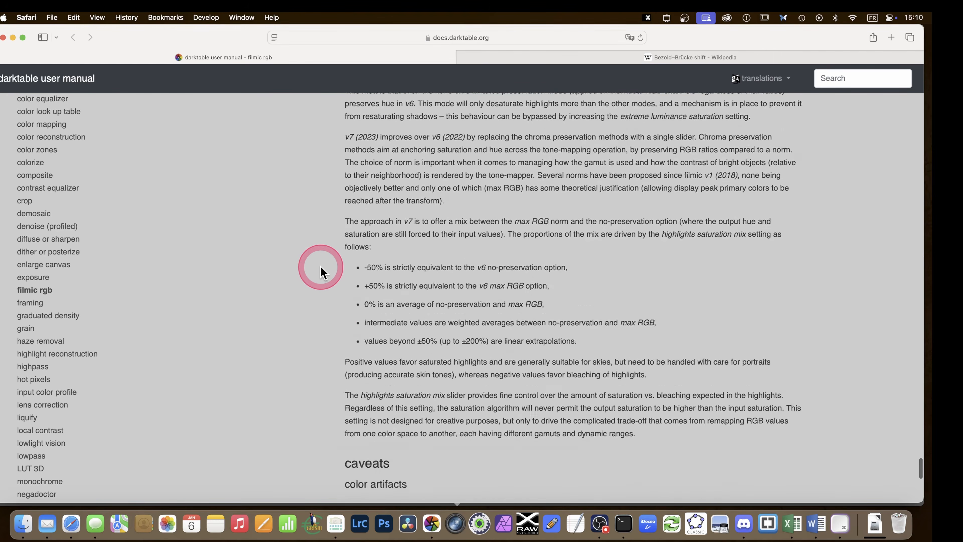
scroll(321, 273, up, 10)
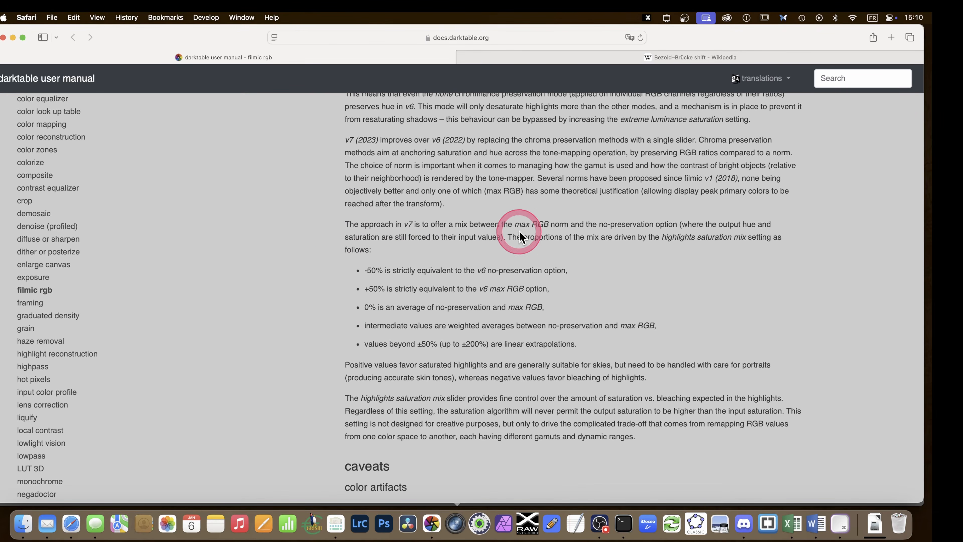
click(536, 255)
Switch back to darktable and set filmic rgb's color science to v5 (2021), keeping preserve chrominance at no.
click(431, 523)
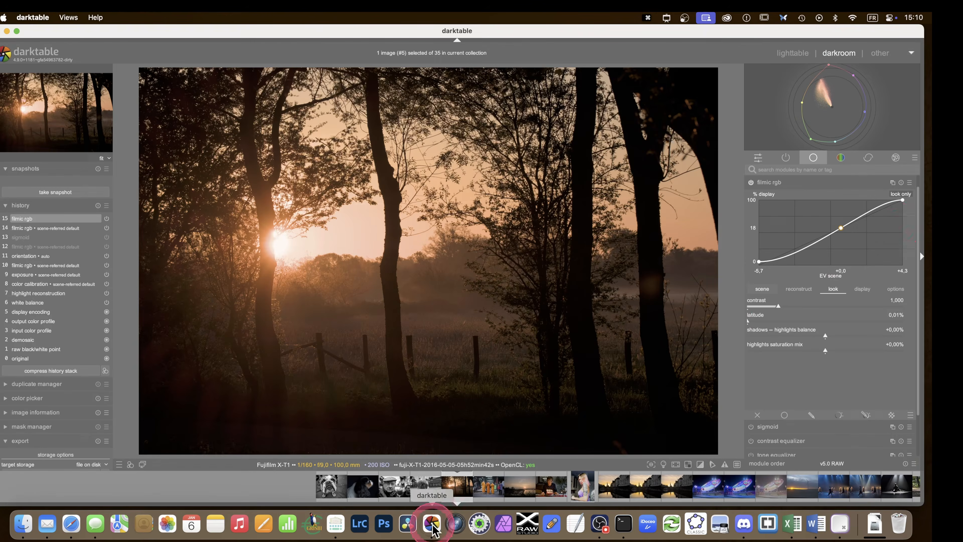
click(899, 225)
click(896, 289)
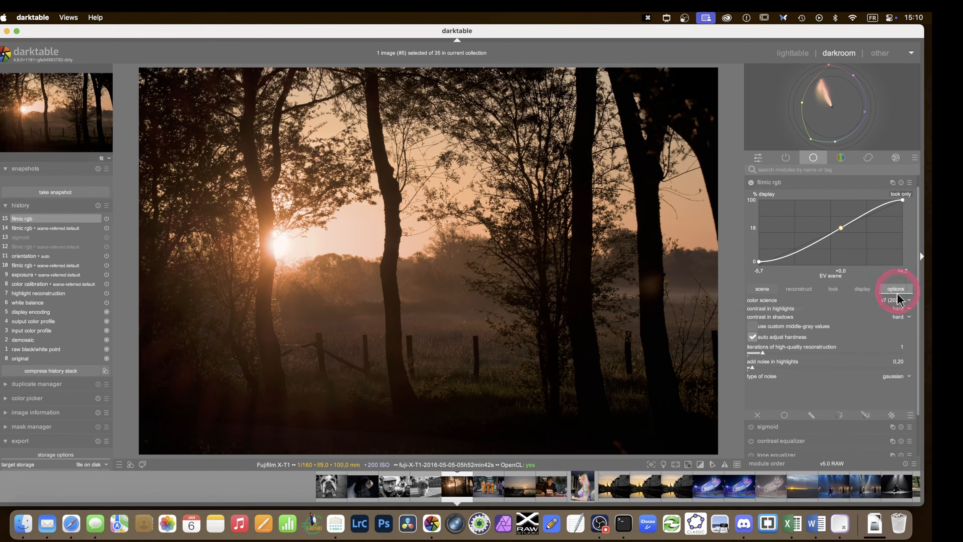
click(897, 300)
click(894, 300)
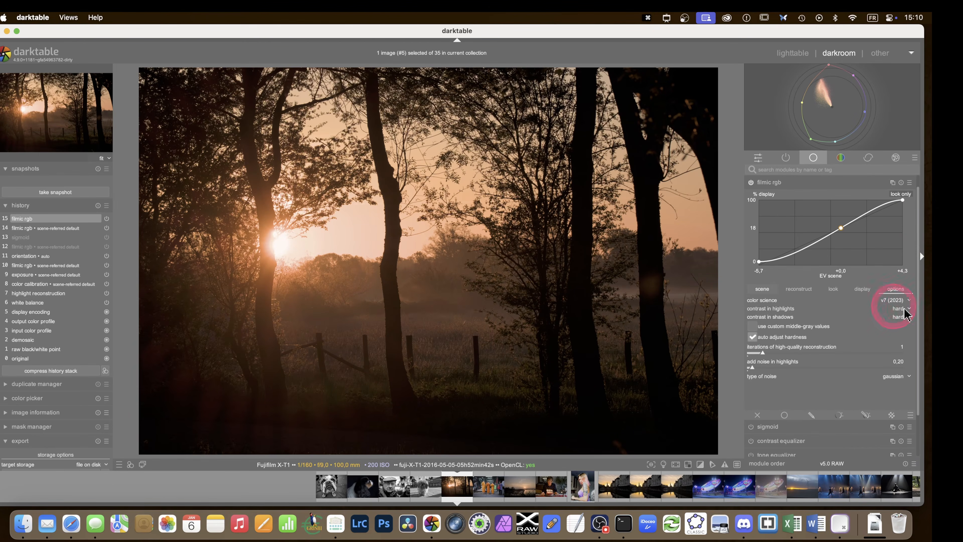
click(892, 291)
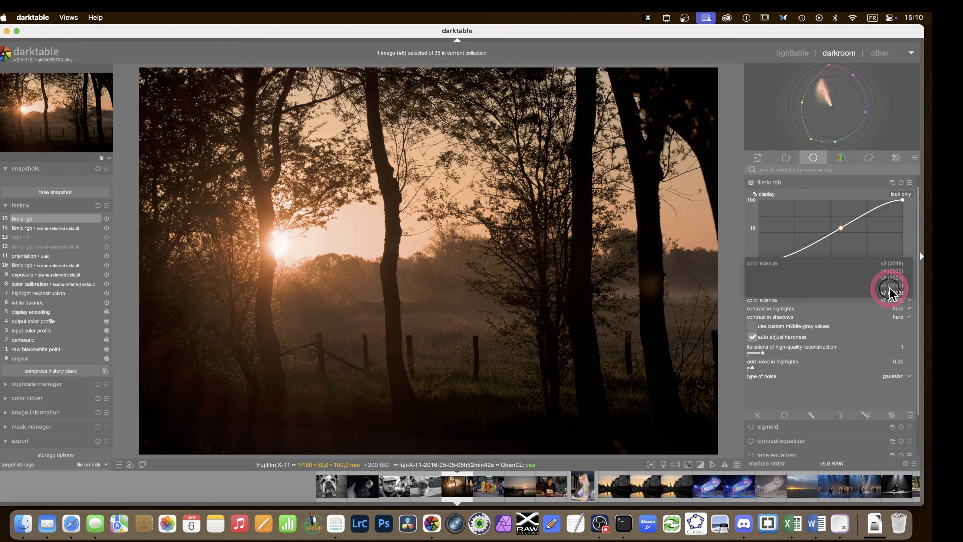
scroll(891, 304, up, 2)
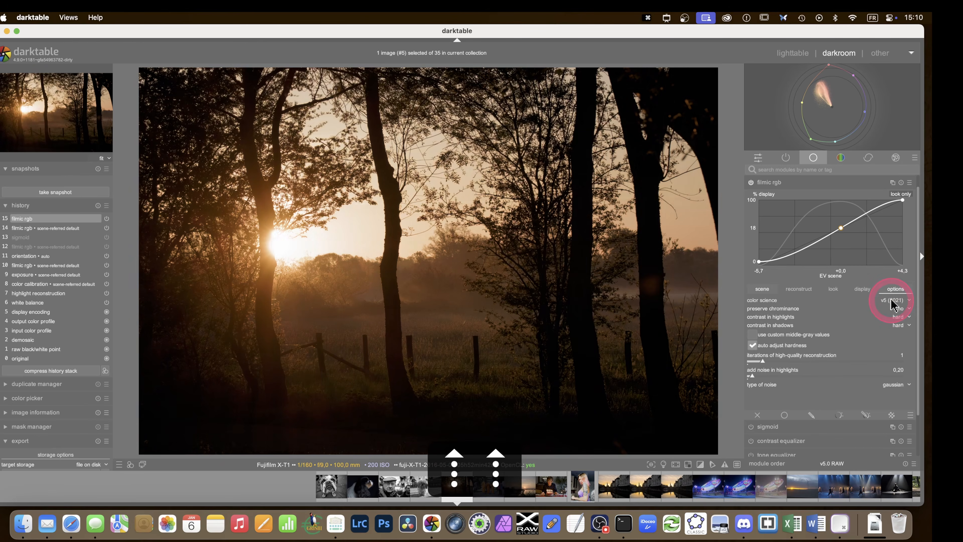
click(895, 309)
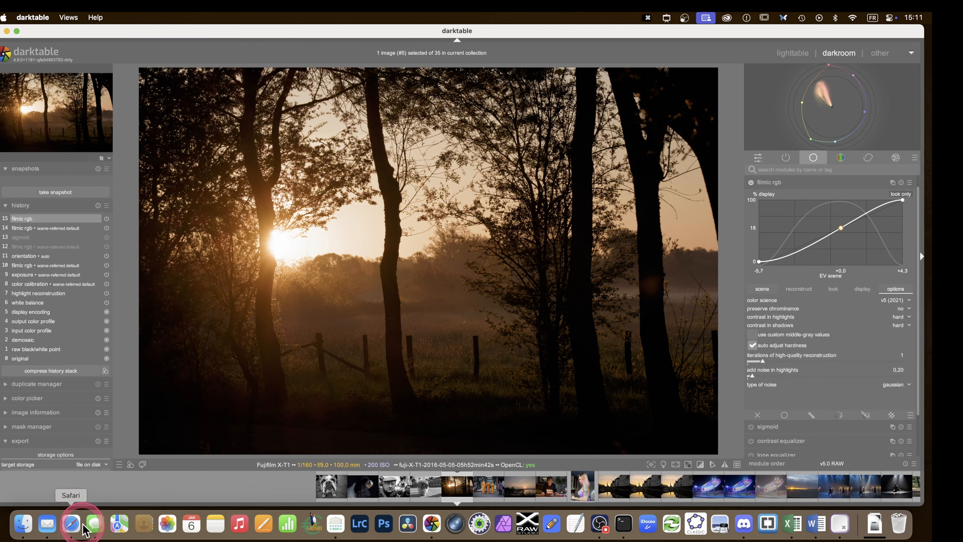
Check in Safari how the manual relates v7 highlights saturation mix percentages to the v6 options, and return to darktable.
click(71, 524)
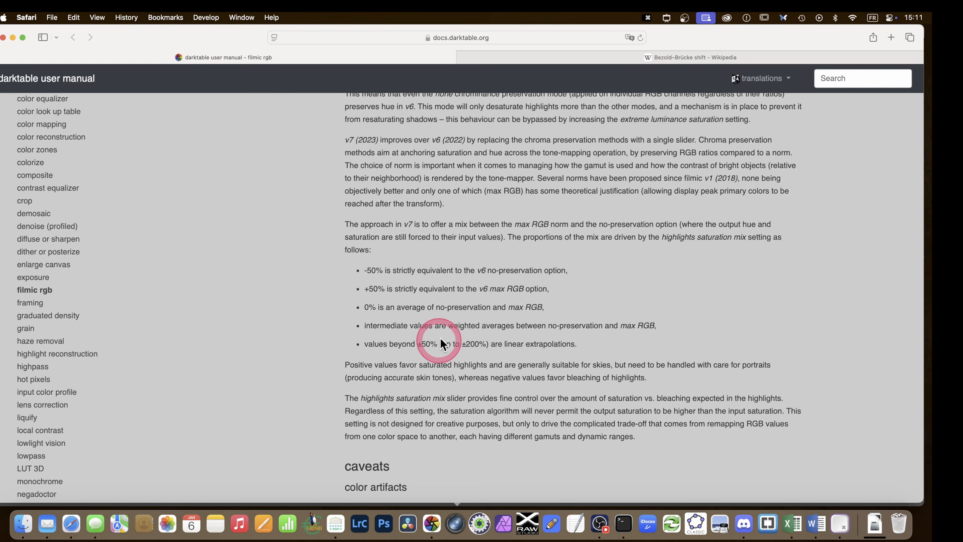
scroll(455, 287, down, 1)
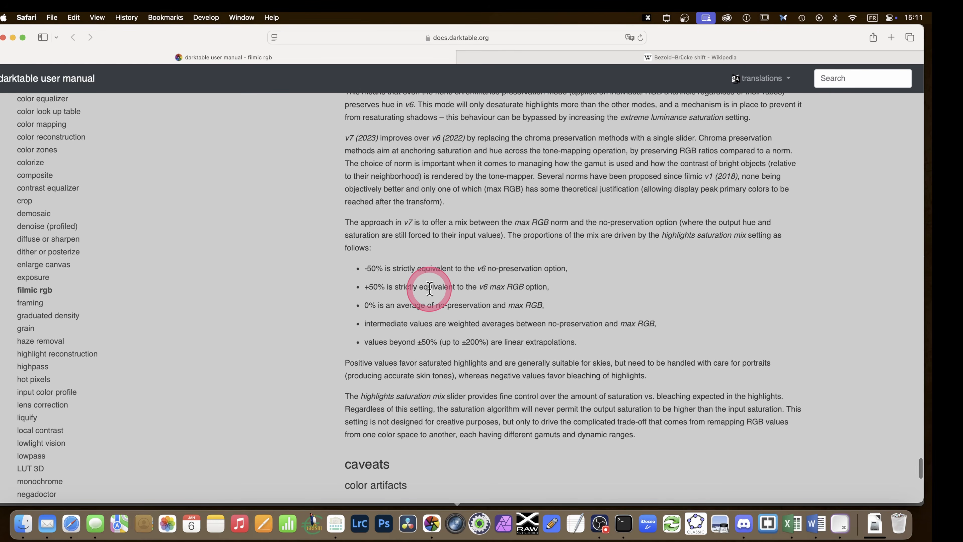
click(431, 525)
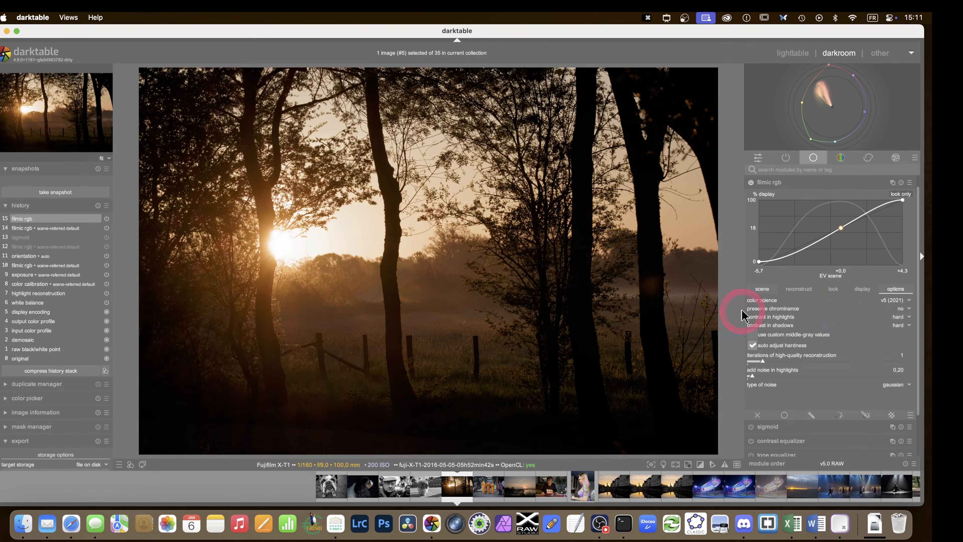
Set the color science to v7 (2023), try a highlights saturation mix of -50%, and return the mix to 0%.
click(892, 300)
click(894, 318)
click(838, 290)
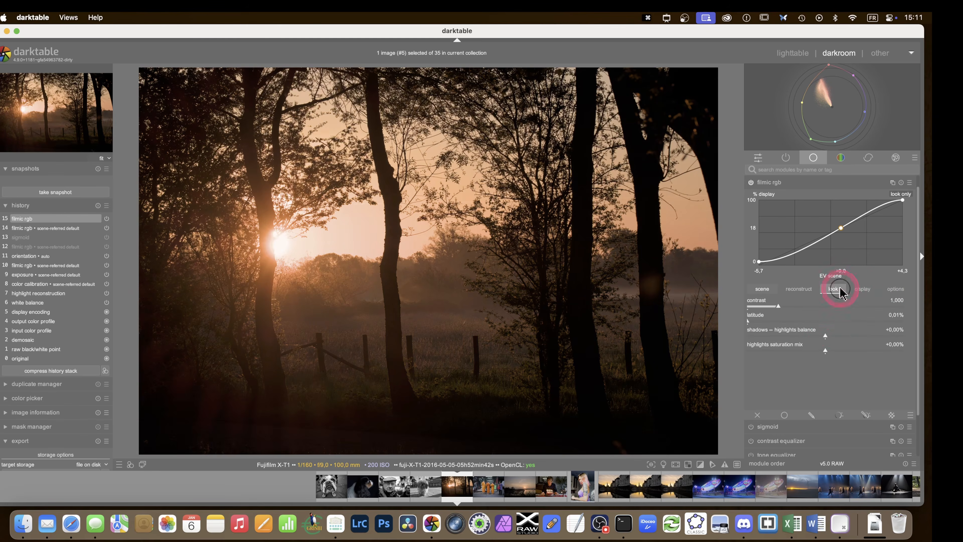
click(823, 350)
drag(824, 356, 560, 346)
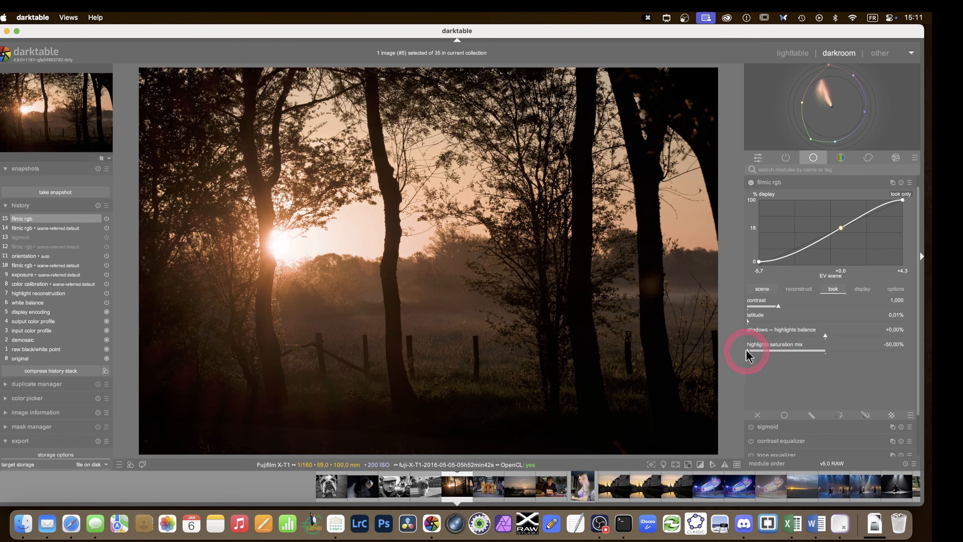
drag(746, 354, 817, 353)
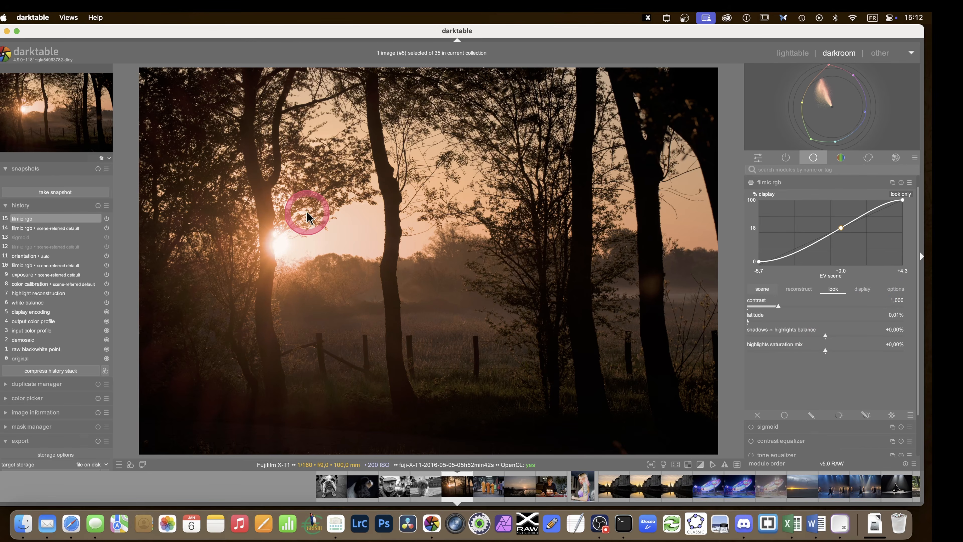
Switch filmic rgb's color science from v7 to v5 (2021).
click(894, 289)
click(896, 302)
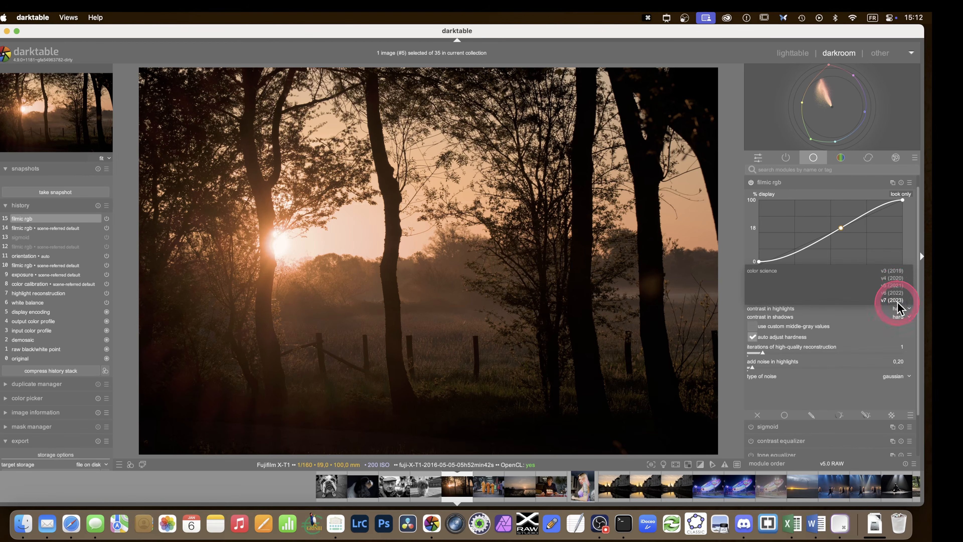
click(891, 285)
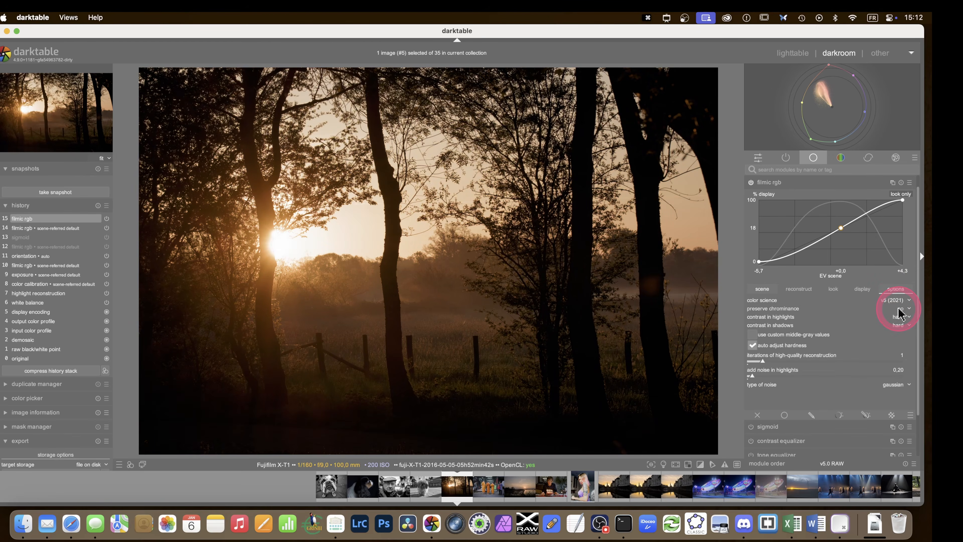
Set filmic rgb's mid-tones saturation to about +26.18% and latitude to about 51.07%, and collapse the module.
click(833, 289)
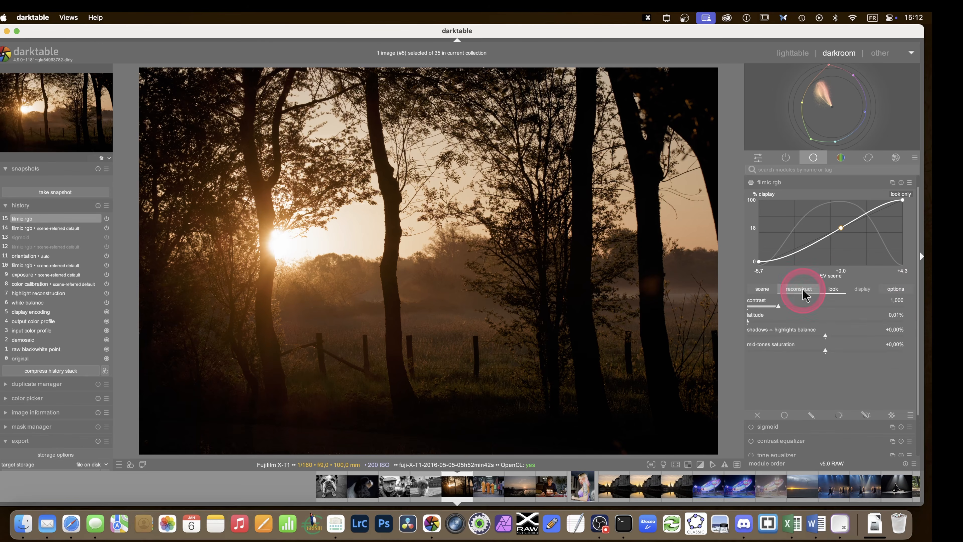
drag(866, 353, 869, 356)
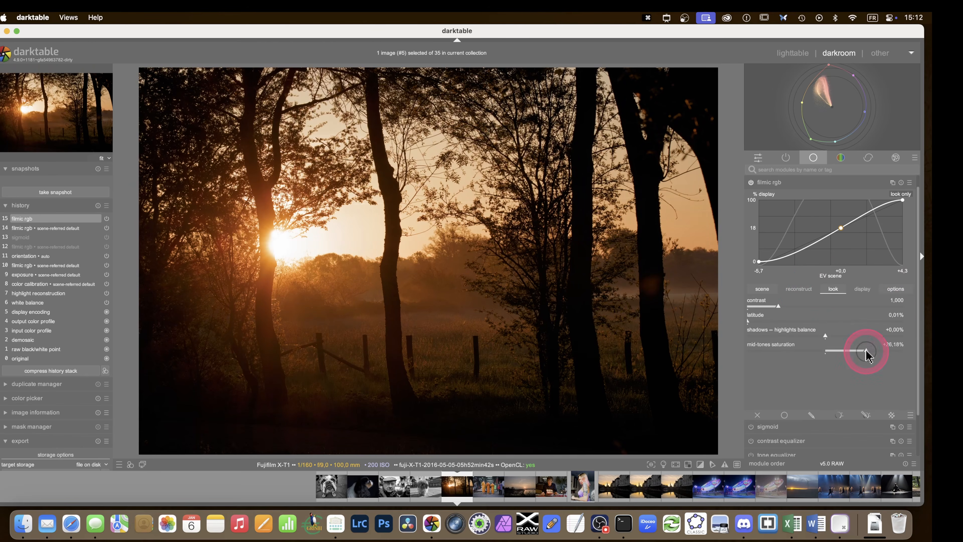
drag(749, 321, 837, 322)
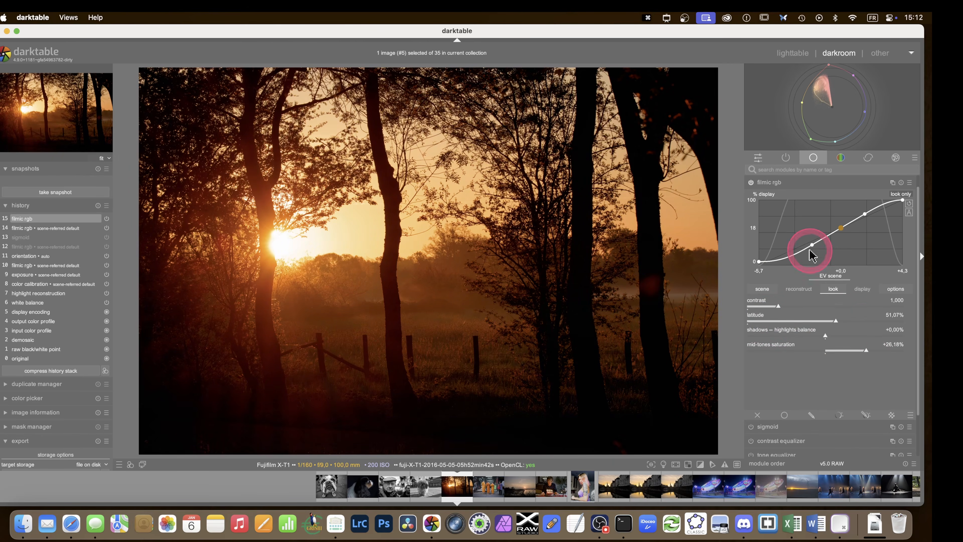
scroll(815, 252, down, 1)
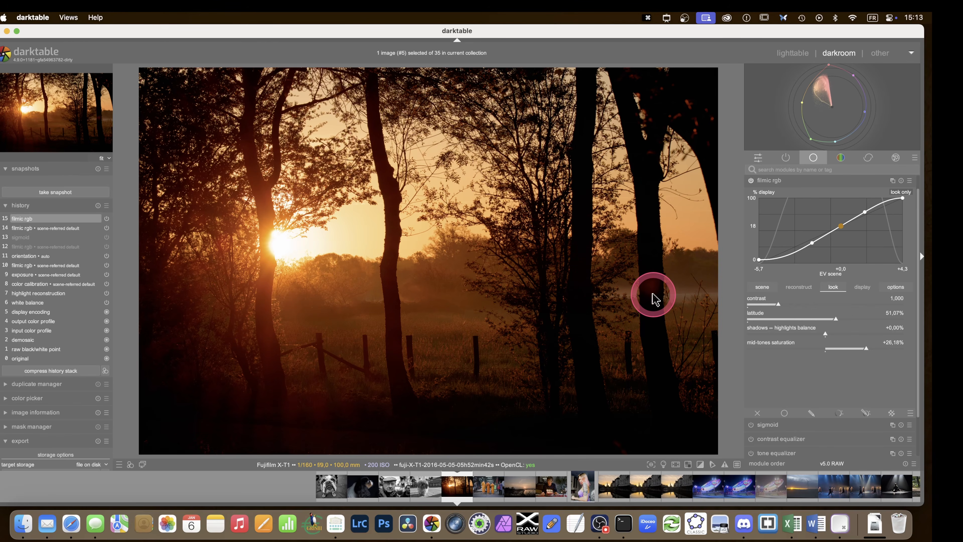
click(768, 182)
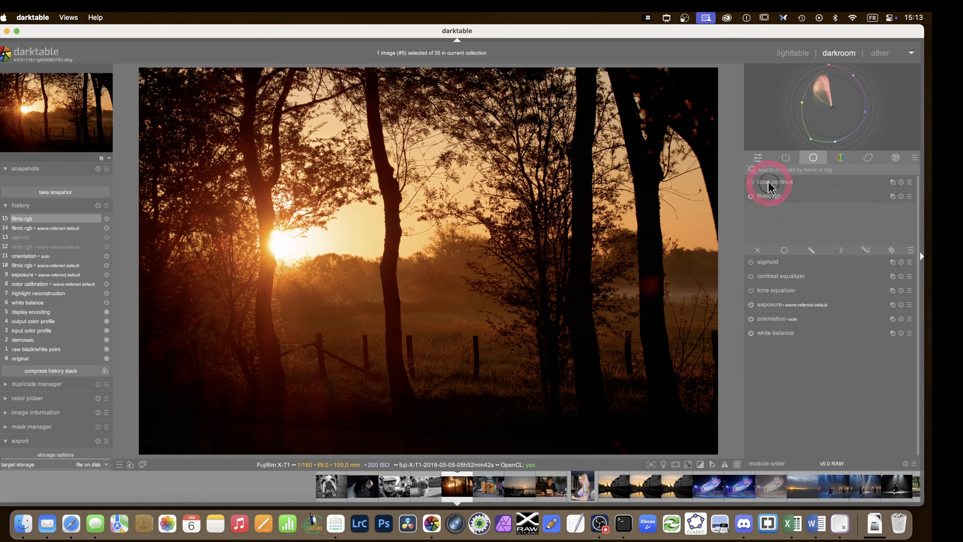
Turn off filmic rgb on the tree photo and turn on sigmoid instead, expanding its settings.
click(751, 196)
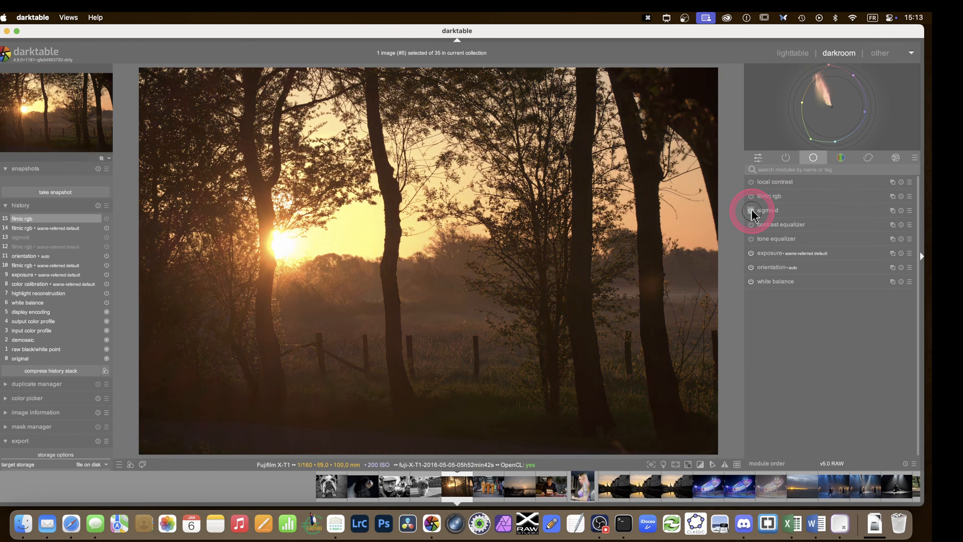
click(751, 210)
click(770, 212)
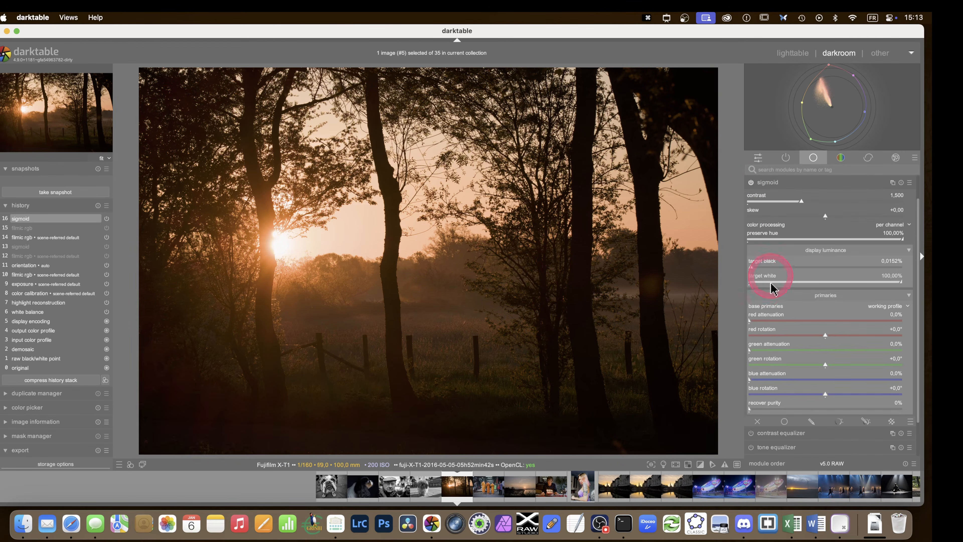
Set sigmoid's contrast to about 1.911 and preserve hue to 0%.
drag(801, 202, 825, 216)
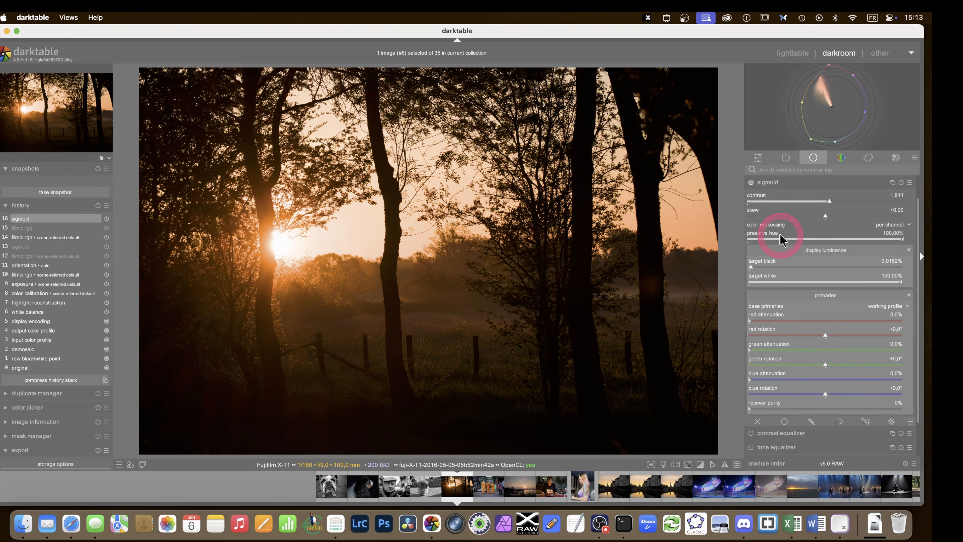
click(903, 238)
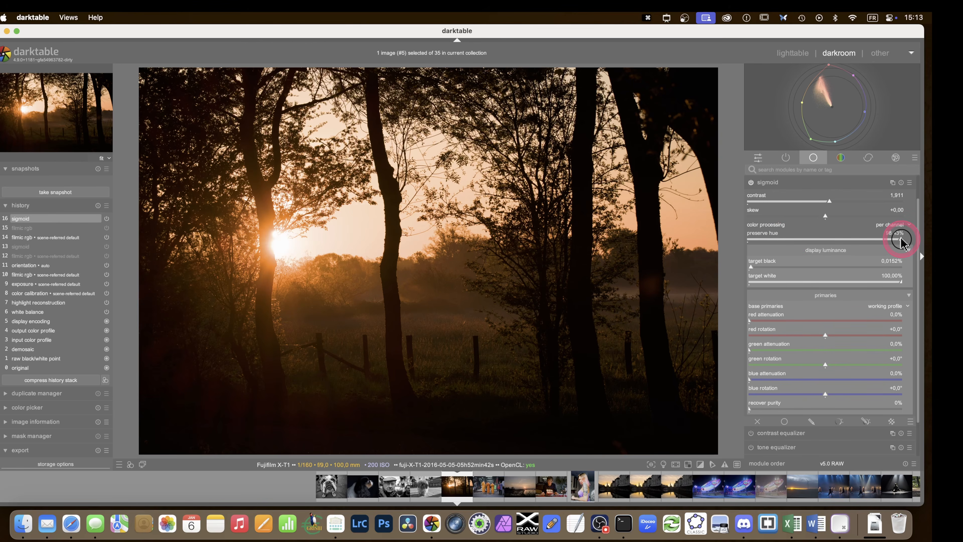
drag(903, 240, 746, 243)
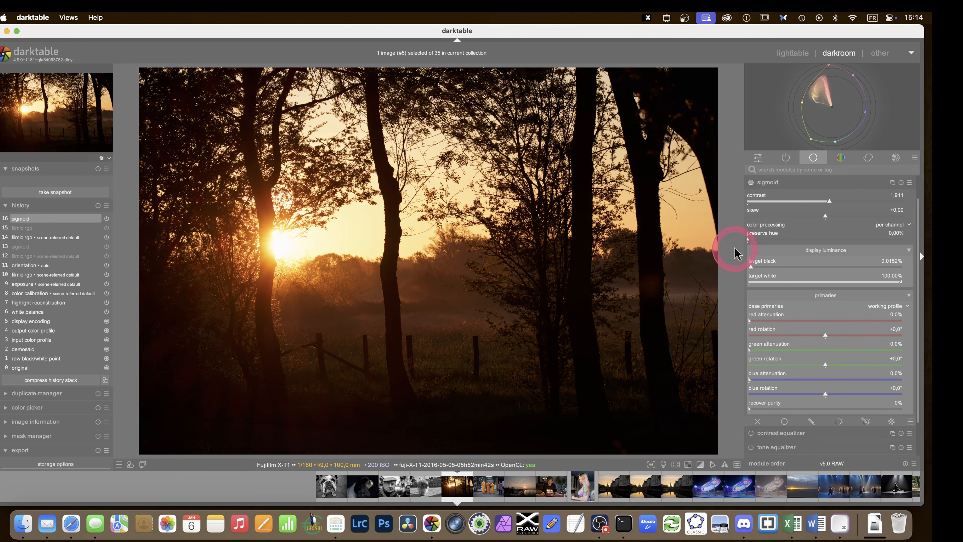
Set sigmoid's red rotation to about +7.8° and red attenuation to about 14.5%, and collapse the module.
click(825, 337)
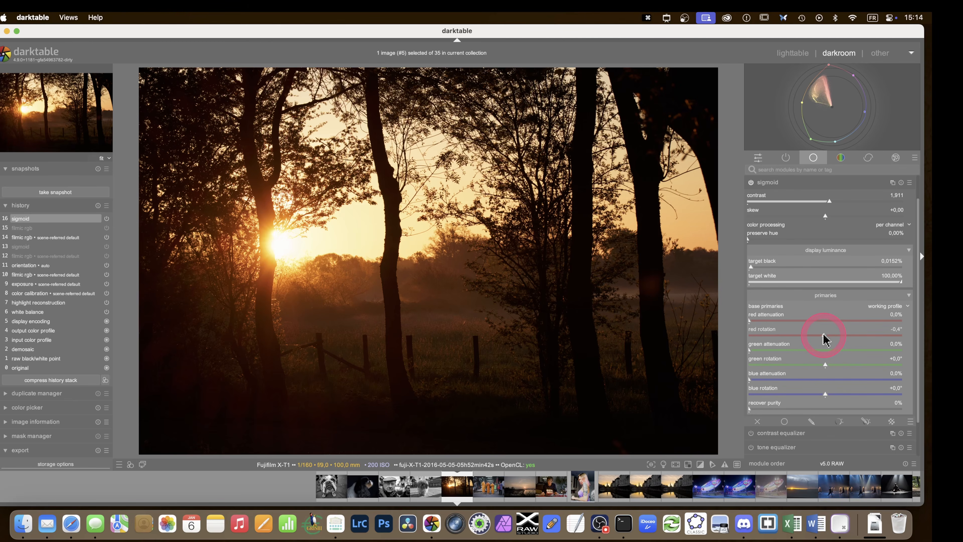
mouse_move(823, 335)
mouse_down()
mouse_move(767, 336)
mouse_move(851, 336)
mouse_move(777, 337)
mouse_move(849, 337)
mouse_move(802, 351)
mouse_move(830, 346)
mouse_up()
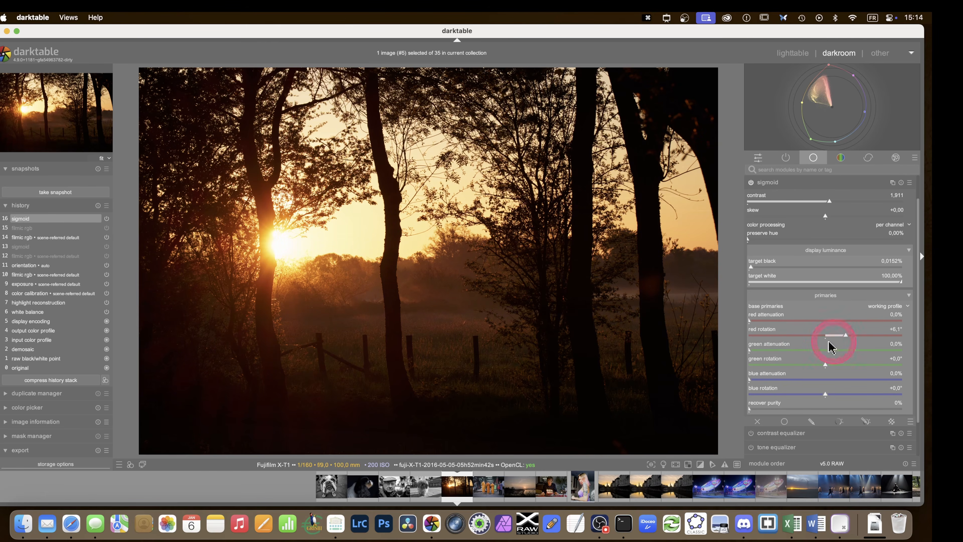
click(825, 301)
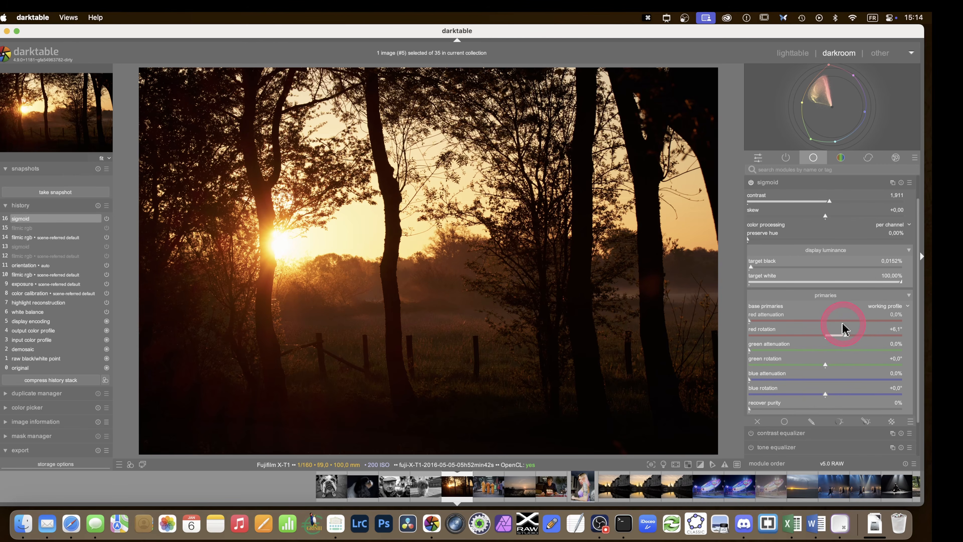
mouse_move(846, 336)
mouse_down()
mouse_move(763, 336)
mouse_move(870, 337)
mouse_move(850, 338)
mouse_up()
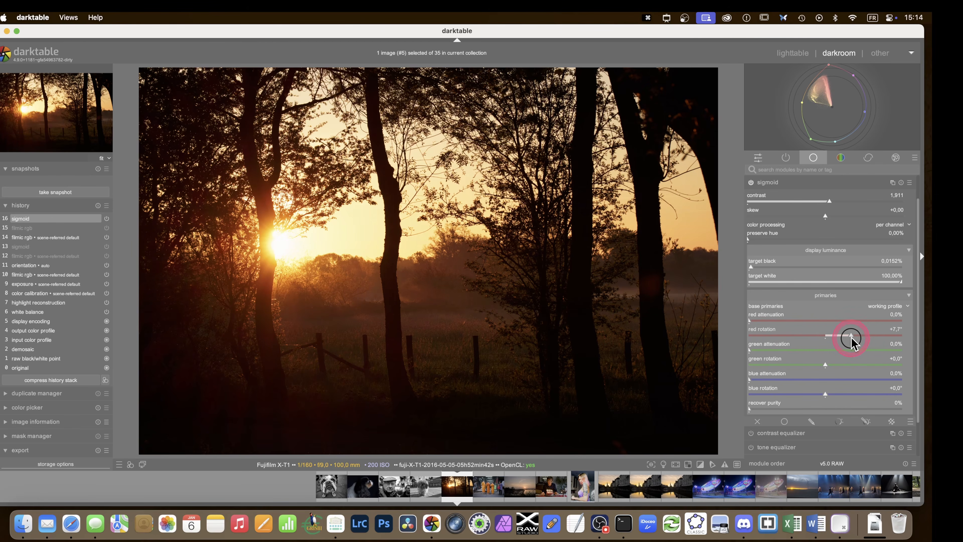
mouse_move(823, 394)
mouse_down()
mouse_move(783, 396)
mouse_move(859, 394)
mouse_move(778, 396)
mouse_move(825, 395)
mouse_up()
drag(749, 321, 795, 327)
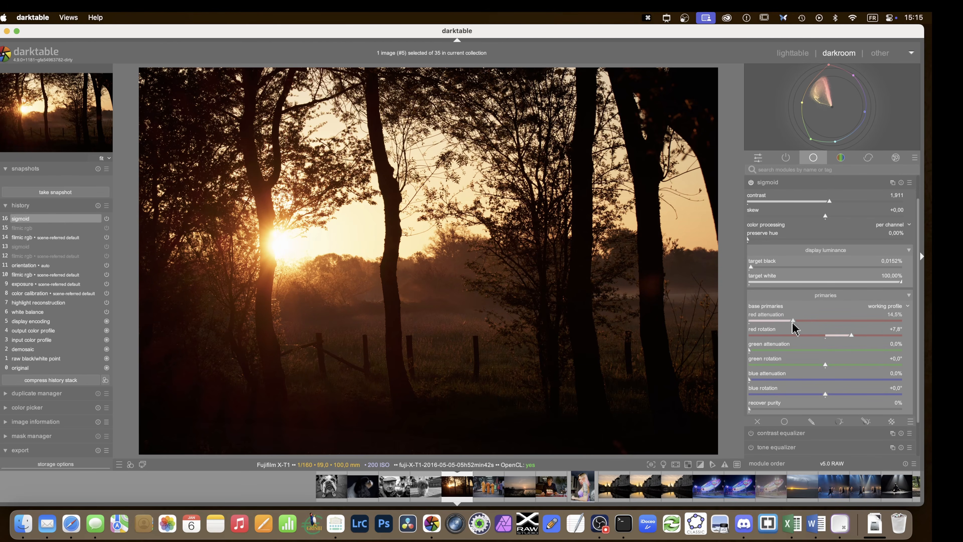
click(769, 184)
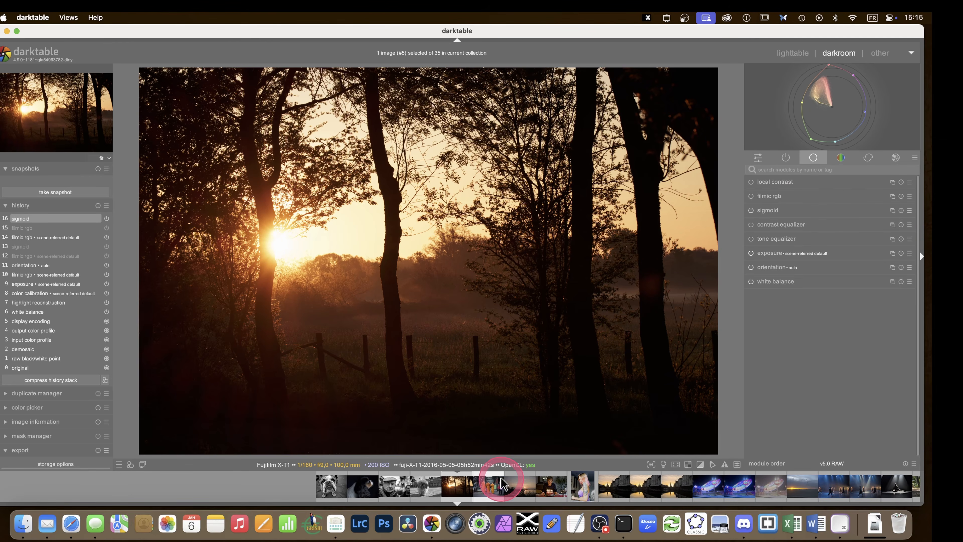
Open the photo of the sunset over the sea and beach for editing.
click(579, 485)
drag(579, 485, 838, 300)
scroll(605, 485, down, 6)
scroll(606, 485, down, 5)
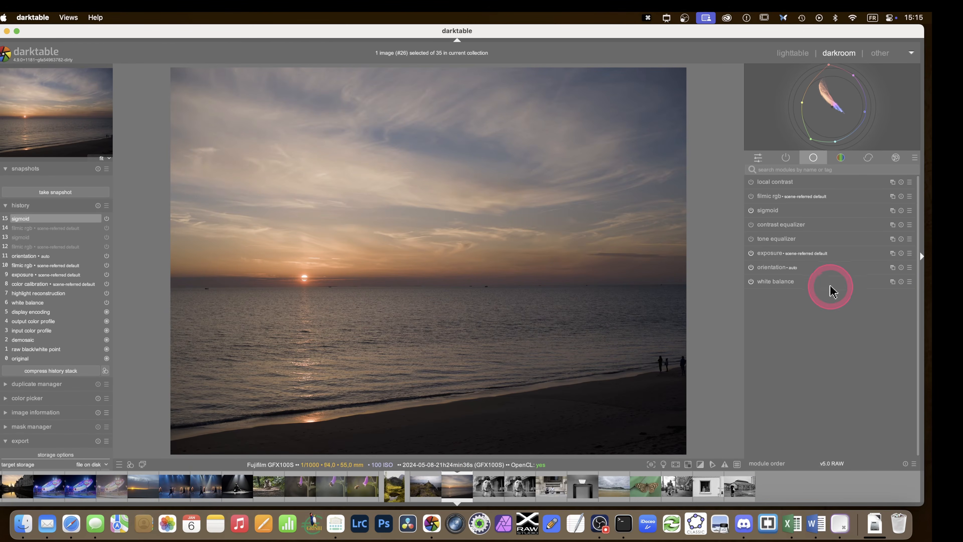
Set preserve hue to 0% in sigmoid on the beach sunset photo.
click(768, 212)
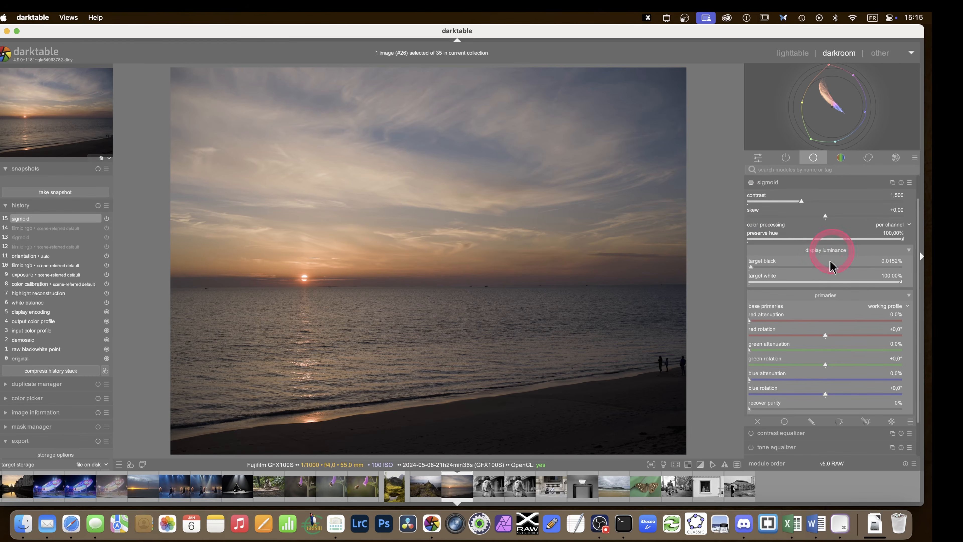
click(898, 239)
drag(899, 239, 760, 288)
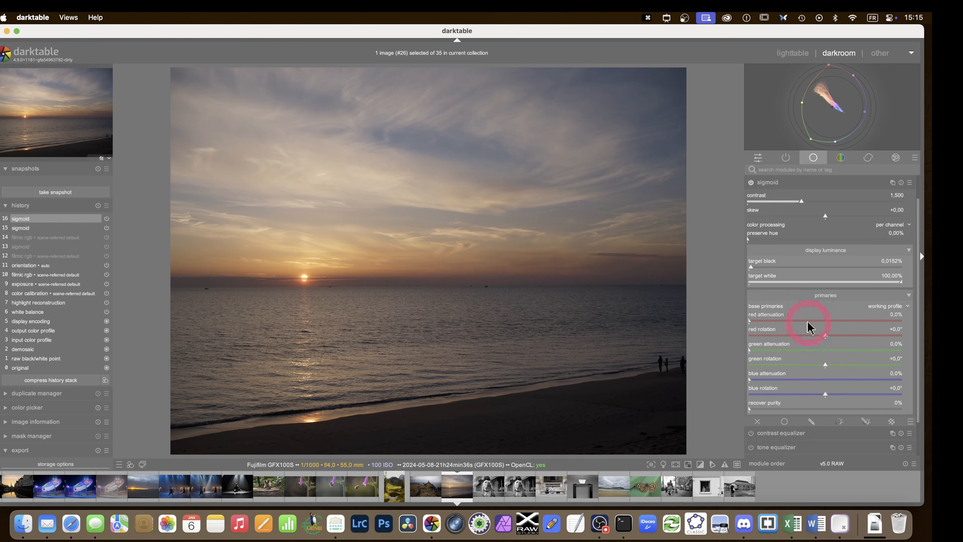
Apply the basic colorfulness: vibrant colors preset of color balance rgb to the beach sunset photo.
click(841, 158)
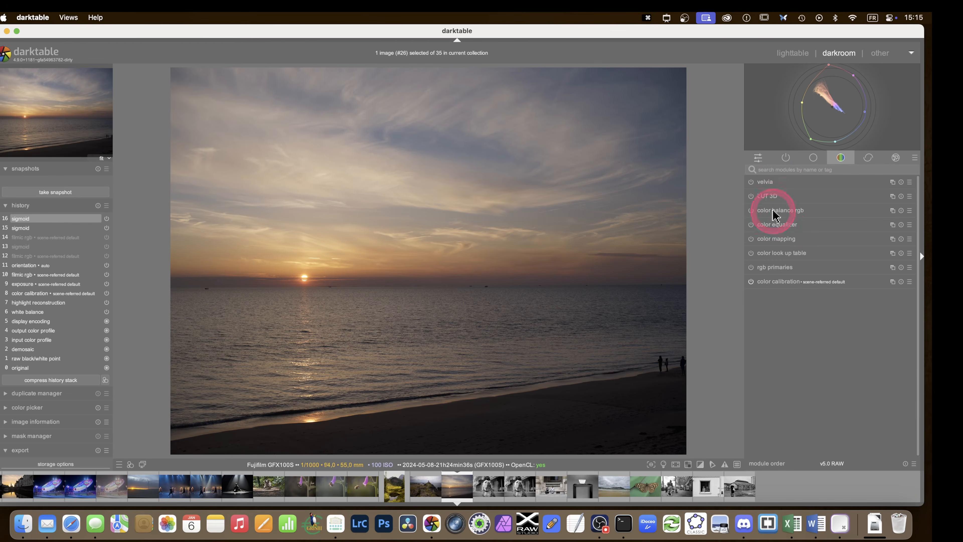
click(909, 210)
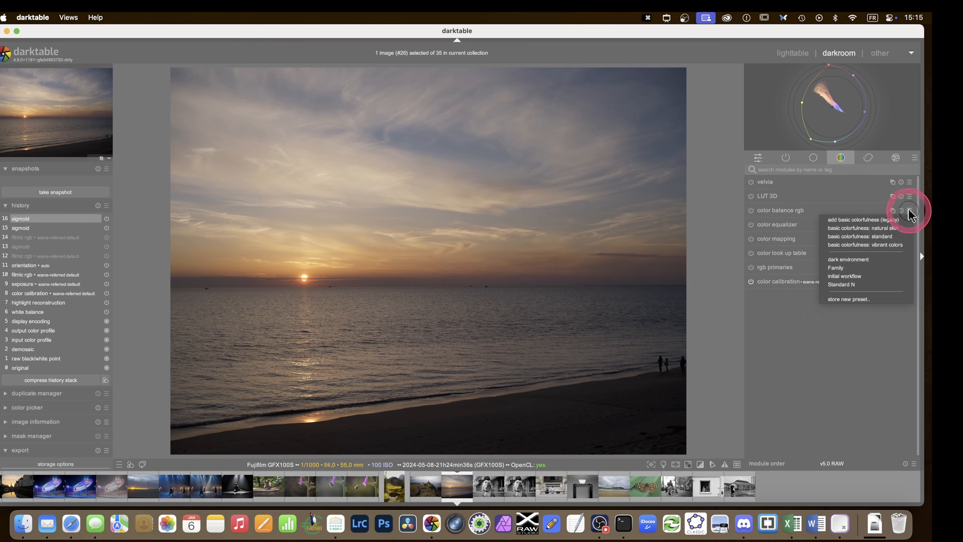
click(888, 246)
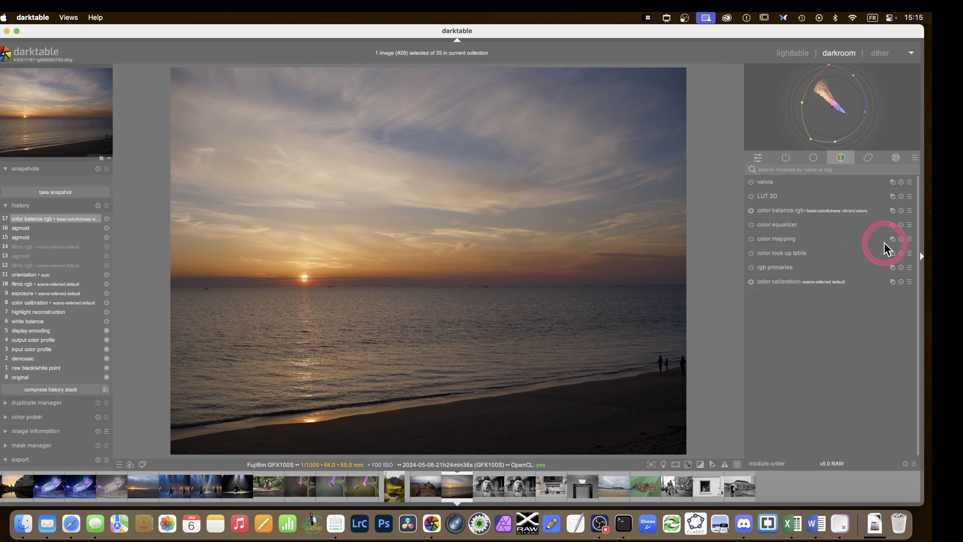
Try a sigmoid preserve hue of about 64.58% with a close view of the sun, return it to 0%, and collapse the module.
click(785, 158)
click(776, 194)
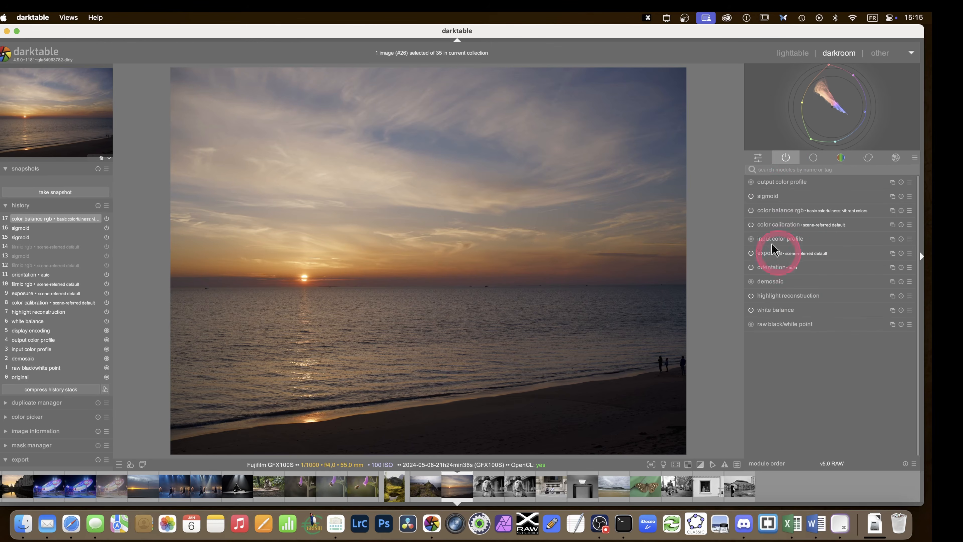
click(761, 196)
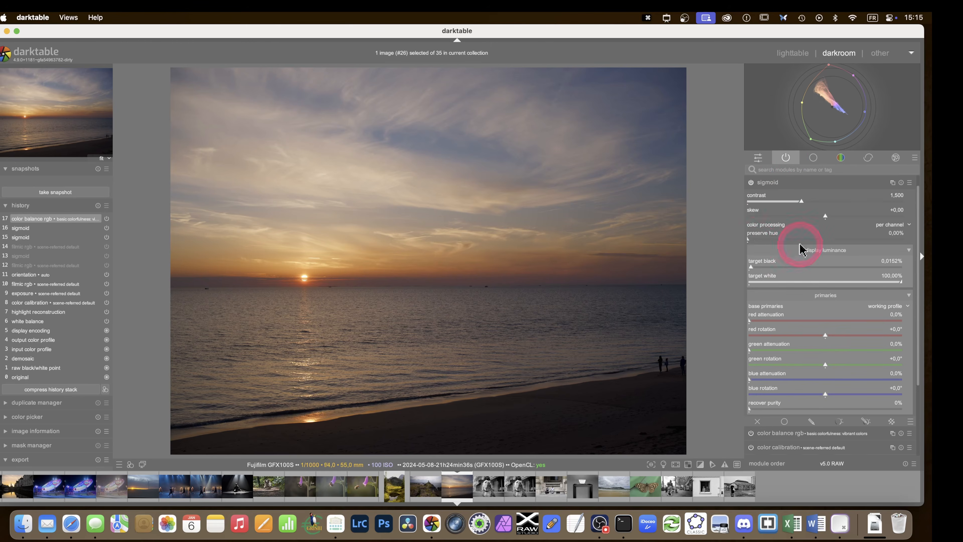
drag(749, 241, 847, 241)
scroll(294, 283, up, 3)
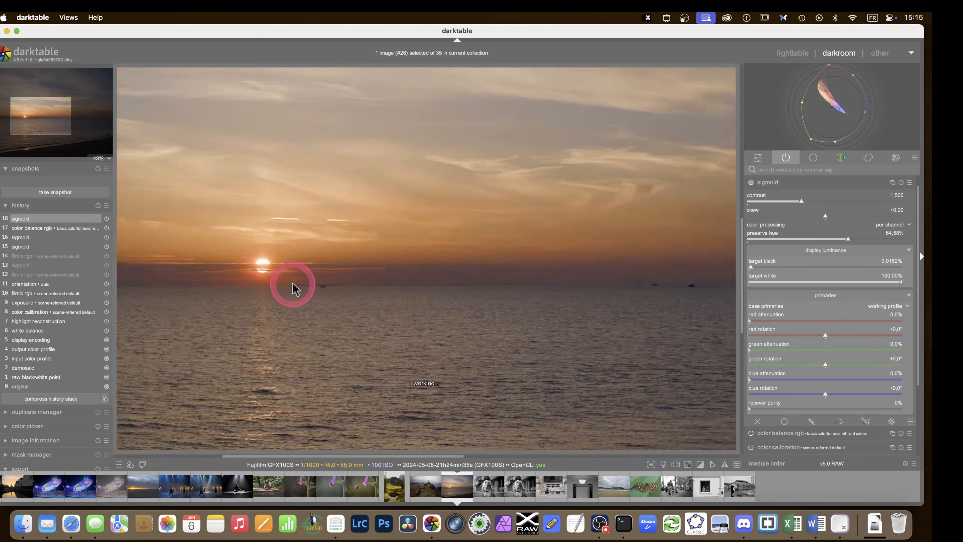
drag(291, 288, 544, 285)
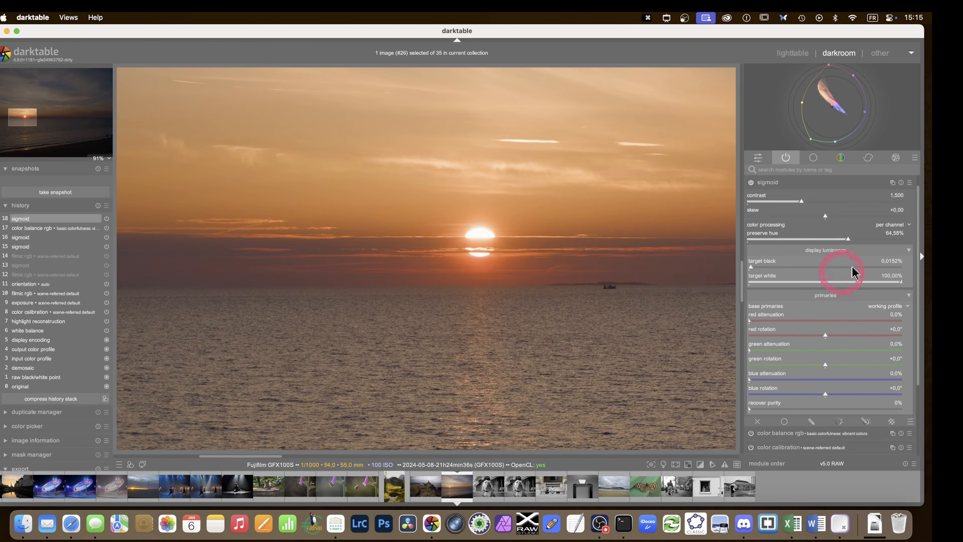
drag(849, 241, 576, 226)
scroll(488, 273, down, 3)
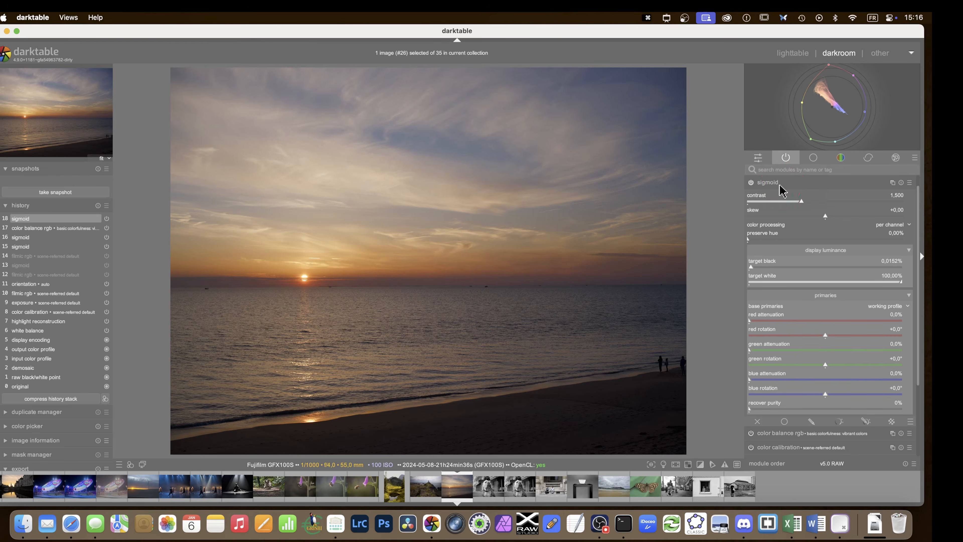
click(772, 185)
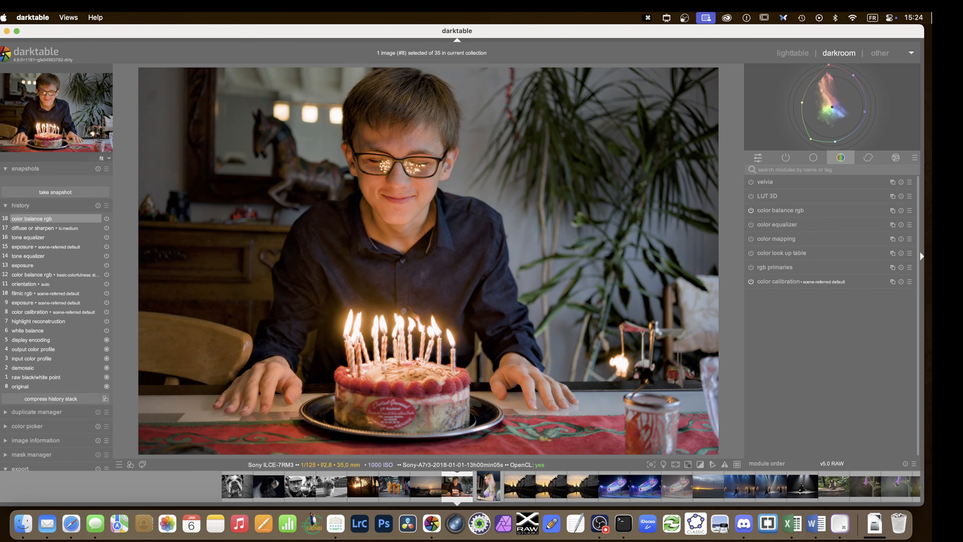
Turn off filmic rgb on the birthday cake photo and turn on sigmoid in its place.
click(784, 158)
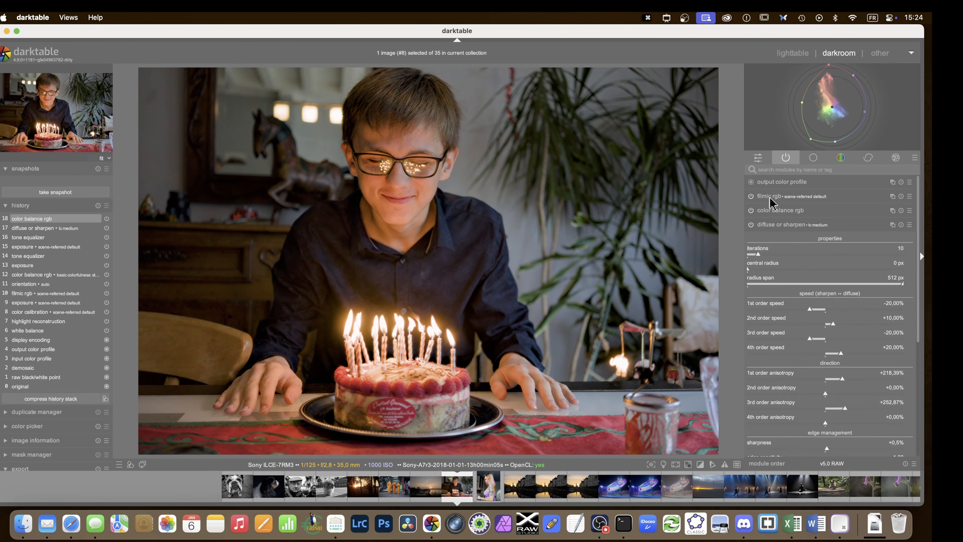
click(769, 227)
click(751, 196)
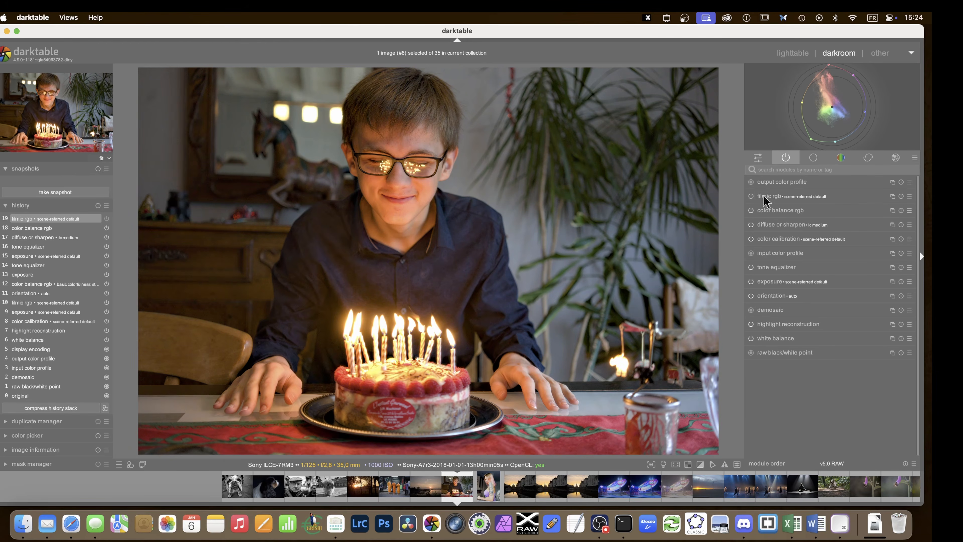
click(765, 196)
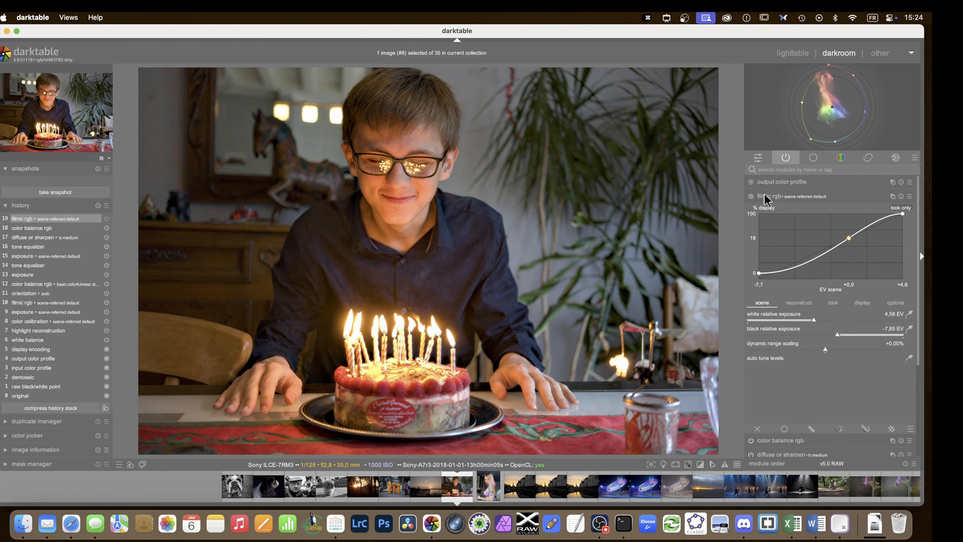
click(810, 159)
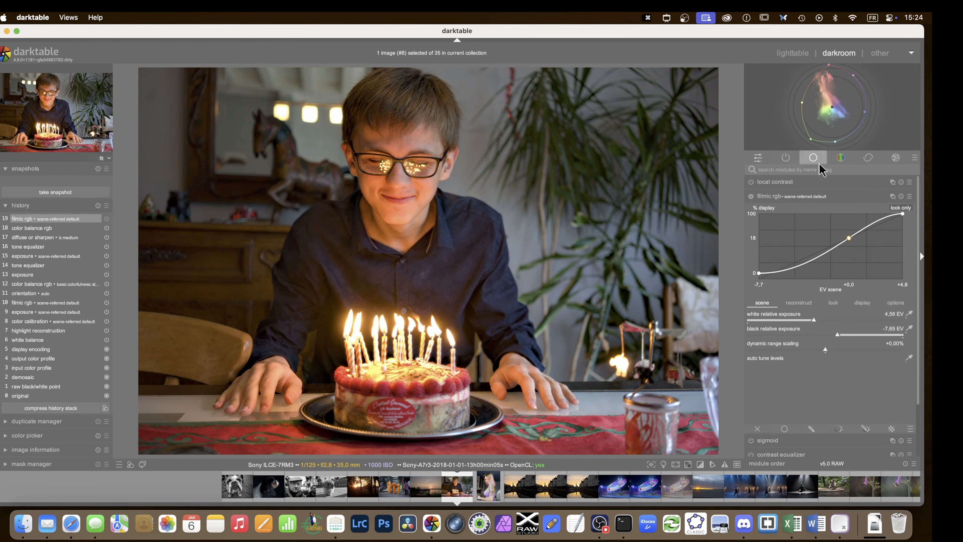
click(771, 197)
click(751, 210)
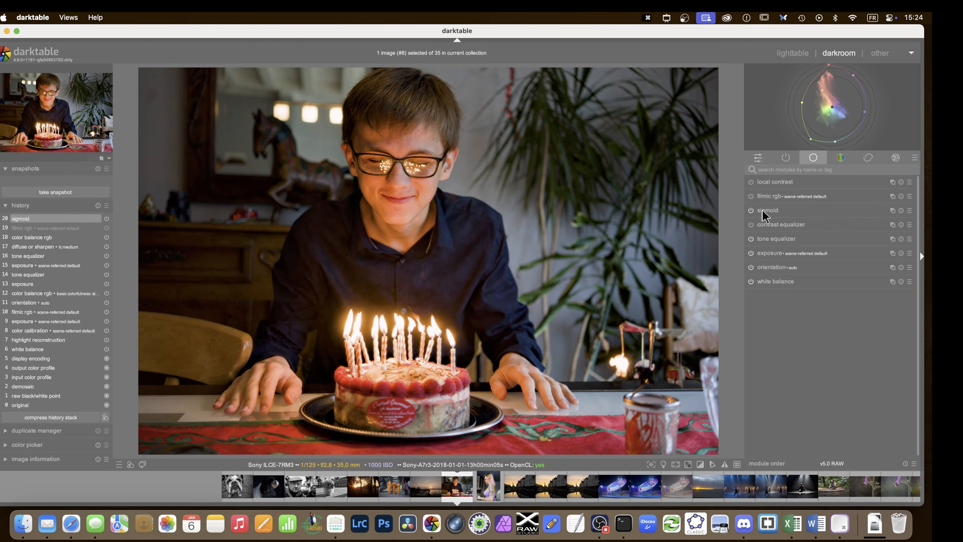
Compare the birthday cake photo with and without sigmoid by switching the module off and on twice.
click(751, 211)
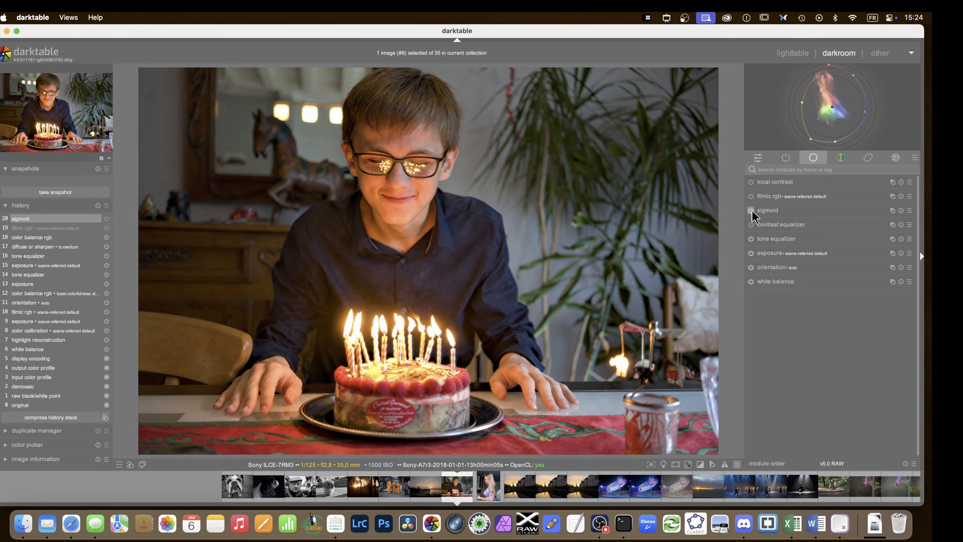
click(751, 211)
click(751, 211)
click(751, 211)
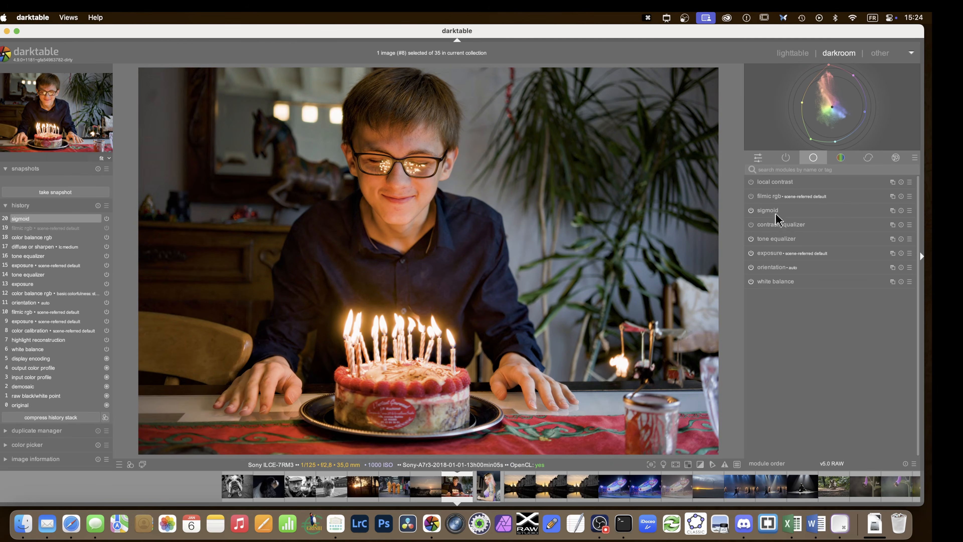
Try a sigmoid preserve hue of 0% on the birthday cake photo, return it to 100%, and collapse the module.
click(775, 211)
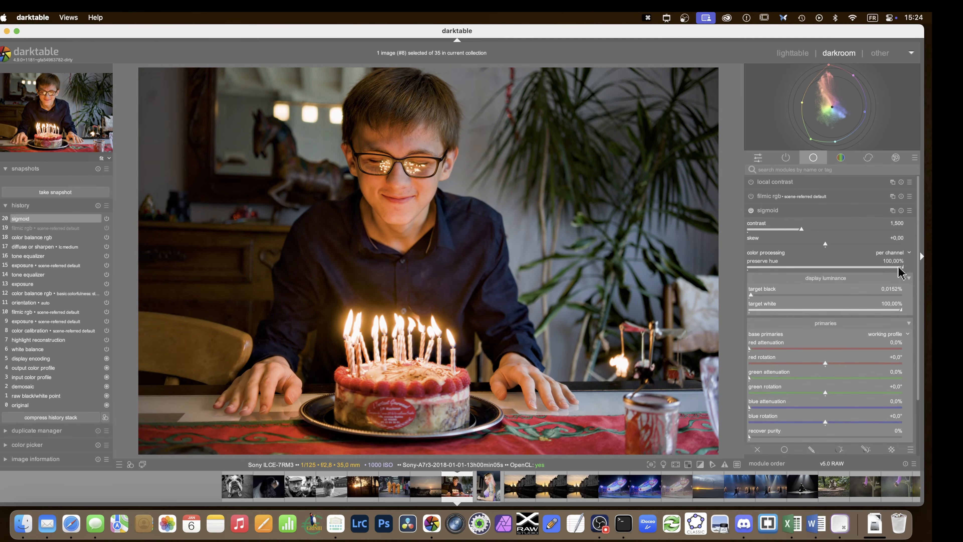
drag(901, 270, 727, 264)
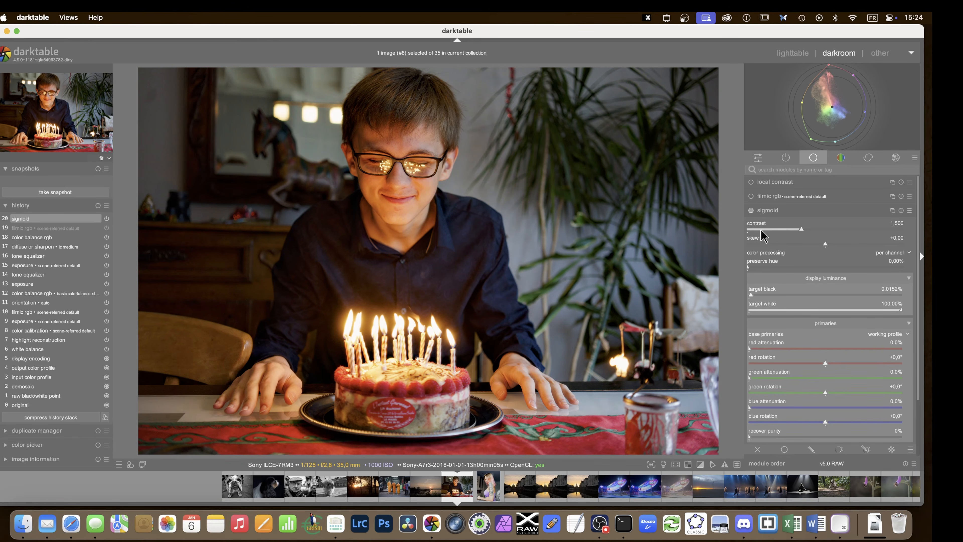
drag(750, 268, 909, 270)
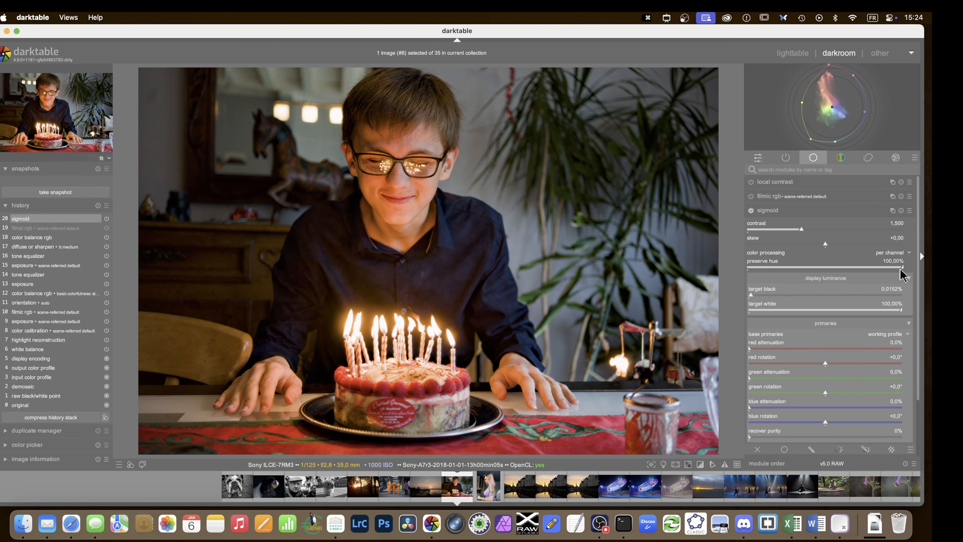
click(771, 210)
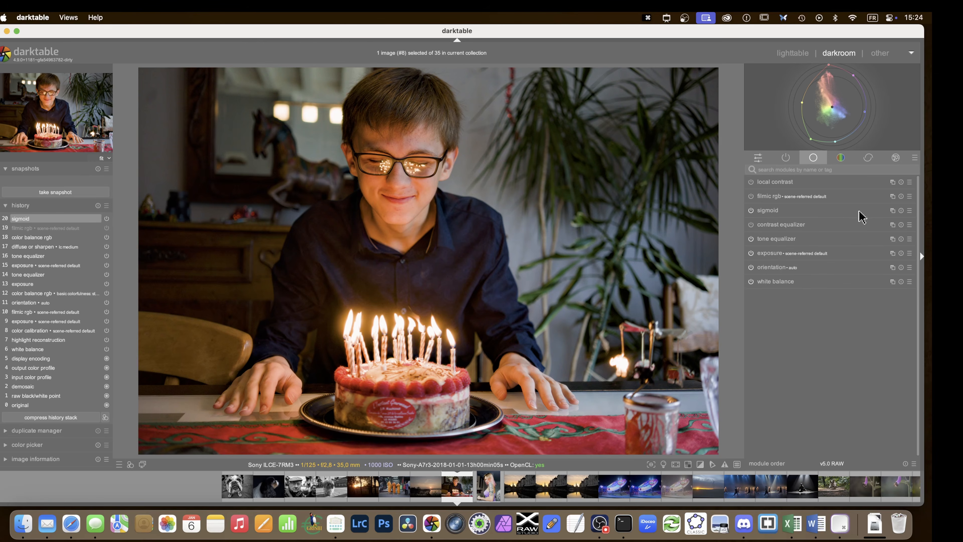
Rename the sigmoid module instance as "candles".
click(893, 211)
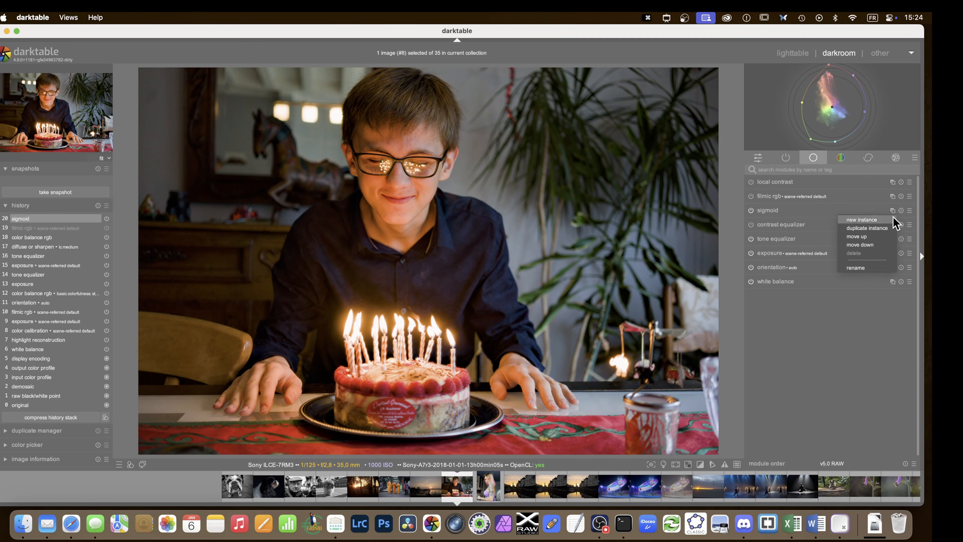
click(865, 270)
text(candles)
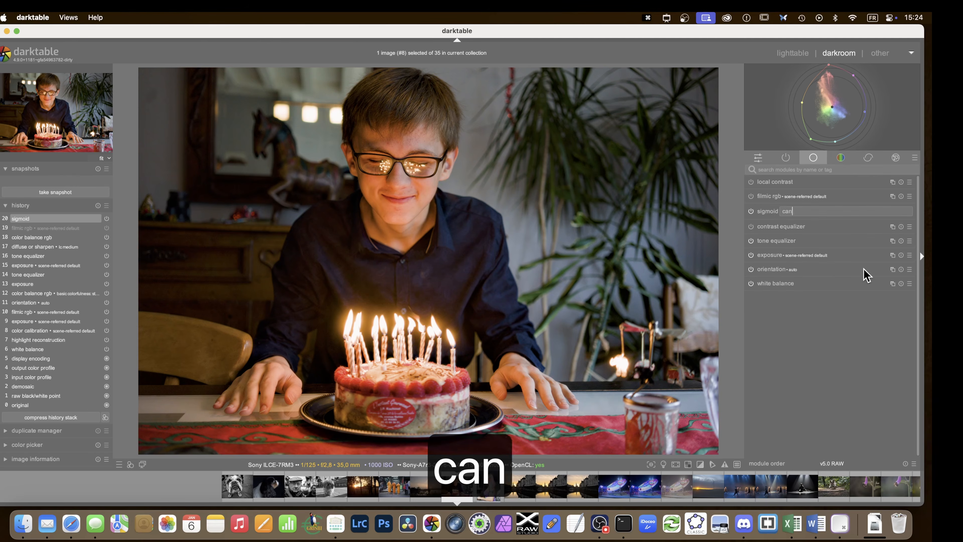
key(Return)
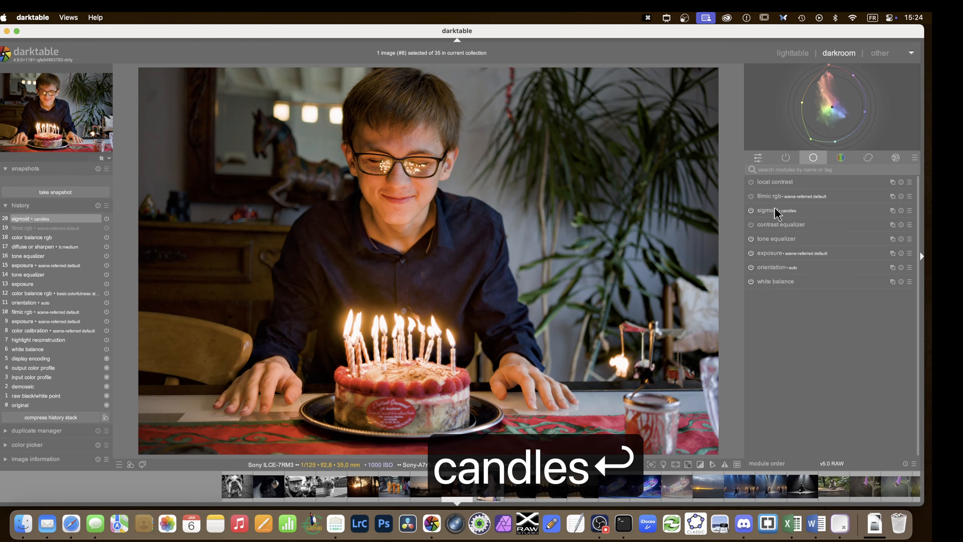
Enable a parametric mask on the sigmoid candles instance and choose the Jz channel for it.
click(772, 211)
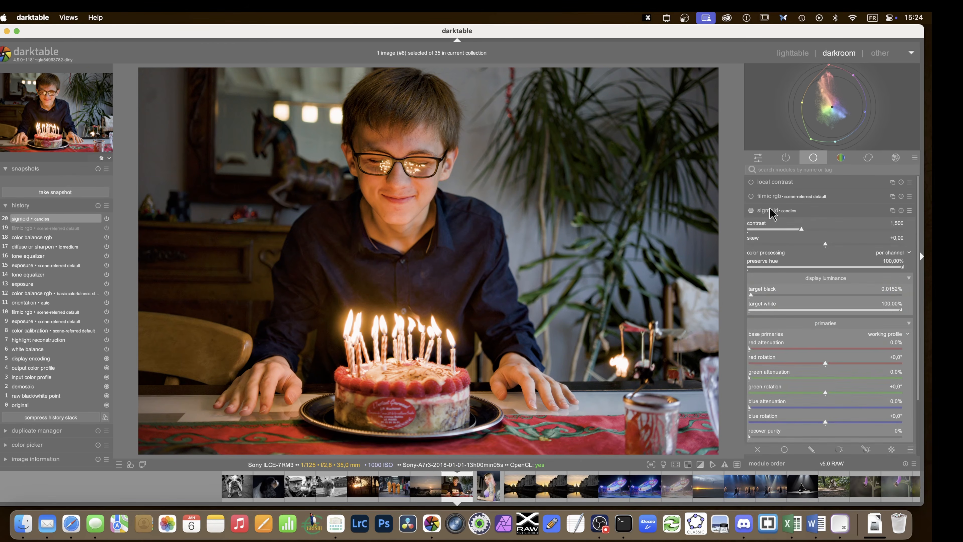
scroll(813, 364, down, 3)
scroll(812, 363, up, 3)
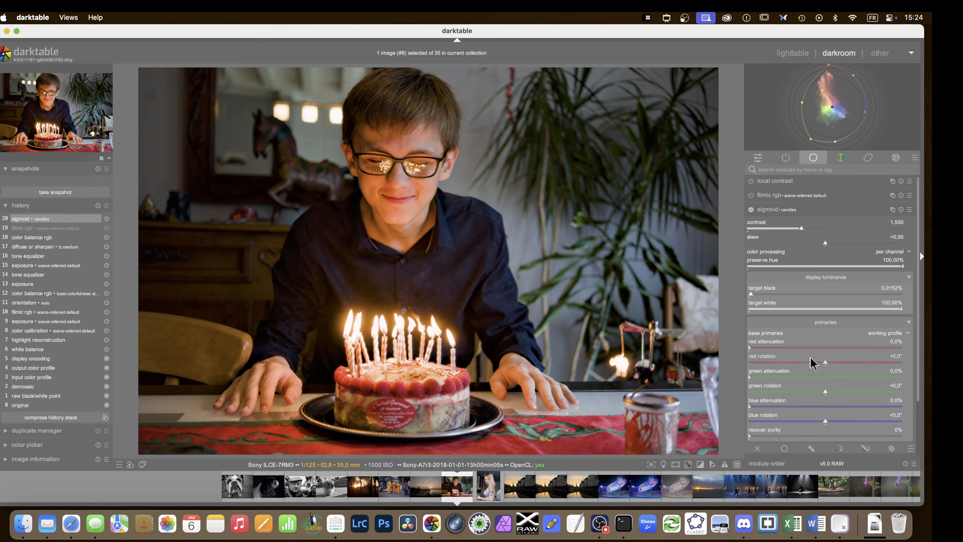
scroll(812, 362, down, 2)
click(840, 383)
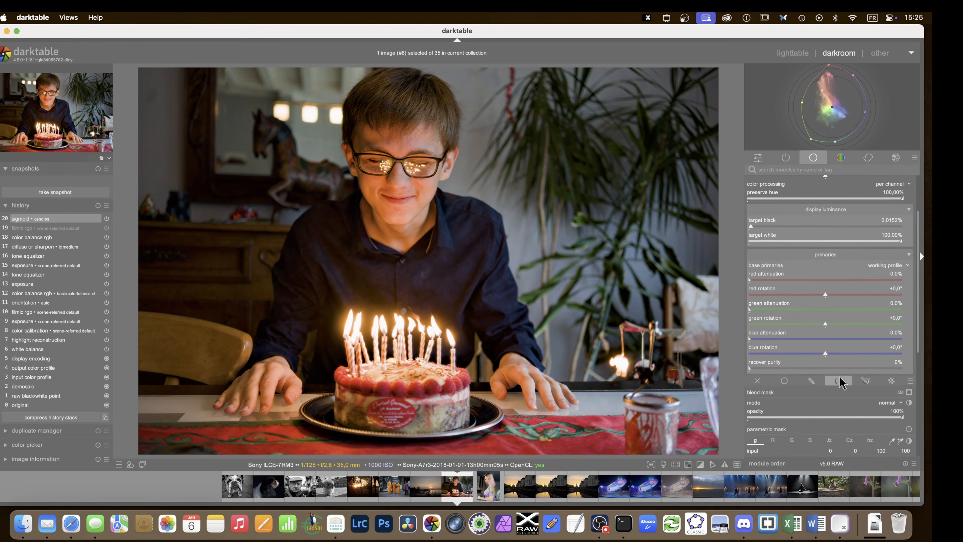
click(826, 341)
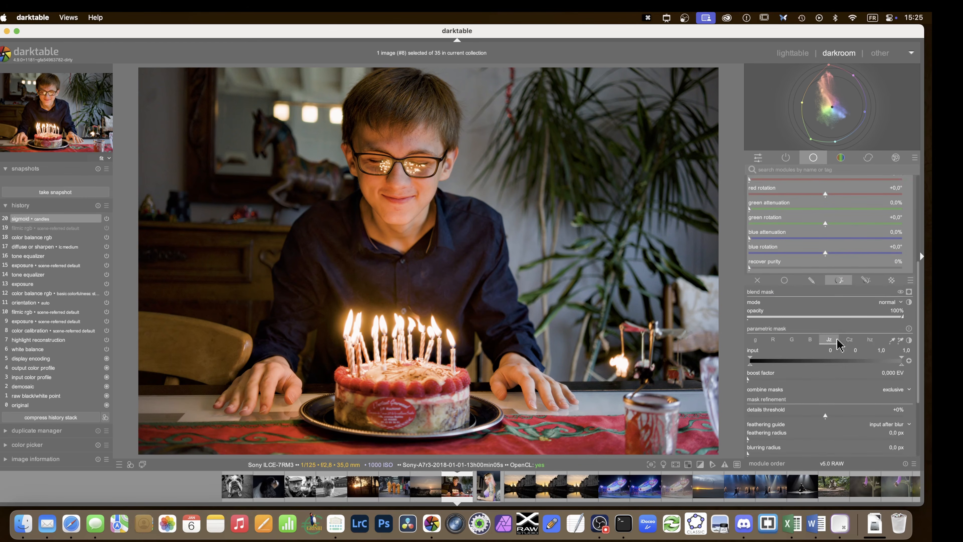
scroll(827, 344, down, 1)
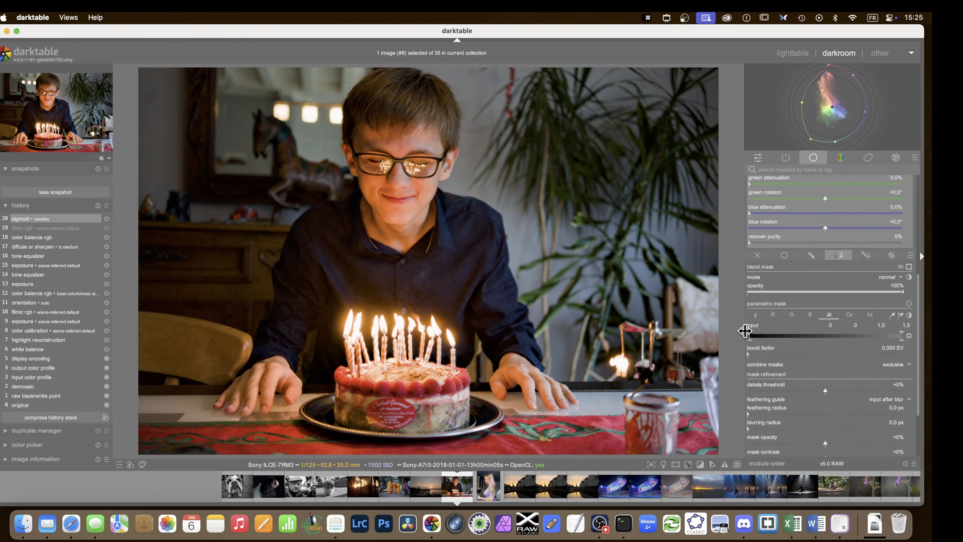
Limit the mask's Jz input to the bright candle areas, ramping from 1.6 to 2.1, with a boost factor of 1.796 EV.
mouse_move(750, 343)
mouse_down()
mouse_move(880, 341)
mouse_move(830, 343)
mouse_move(820, 353)
mouse_move(781, 342)
mouse_move(840, 345)
mouse_move(807, 346)
mouse_move(830, 333)
mouse_move(780, 340)
mouse_move(845, 332)
mouse_move(808, 339)
mouse_move(818, 340)
mouse_up()
key(m)
click(840, 352)
key(m)
key(m)
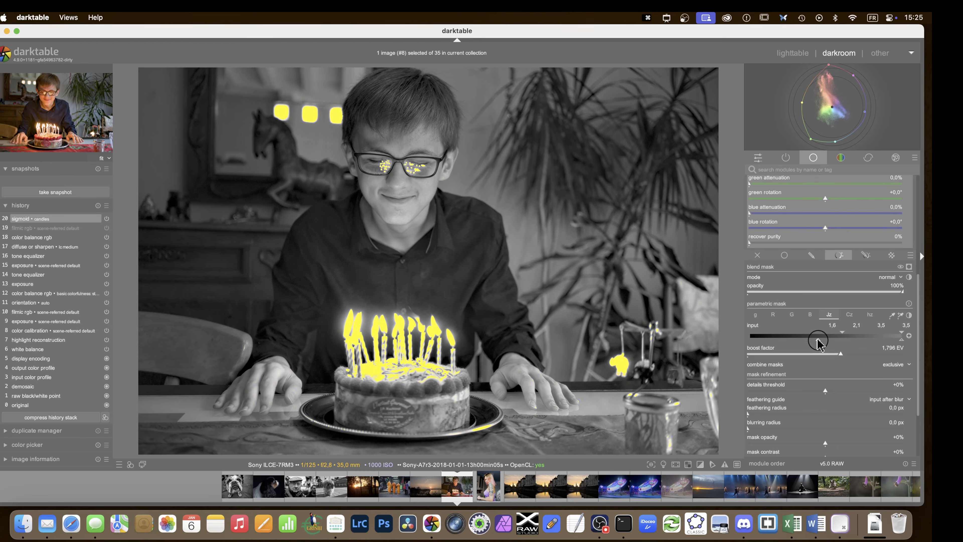
Set the candle mask's feathering radius to 47.8 px and check the mask overlay on the photo.
click(777, 416)
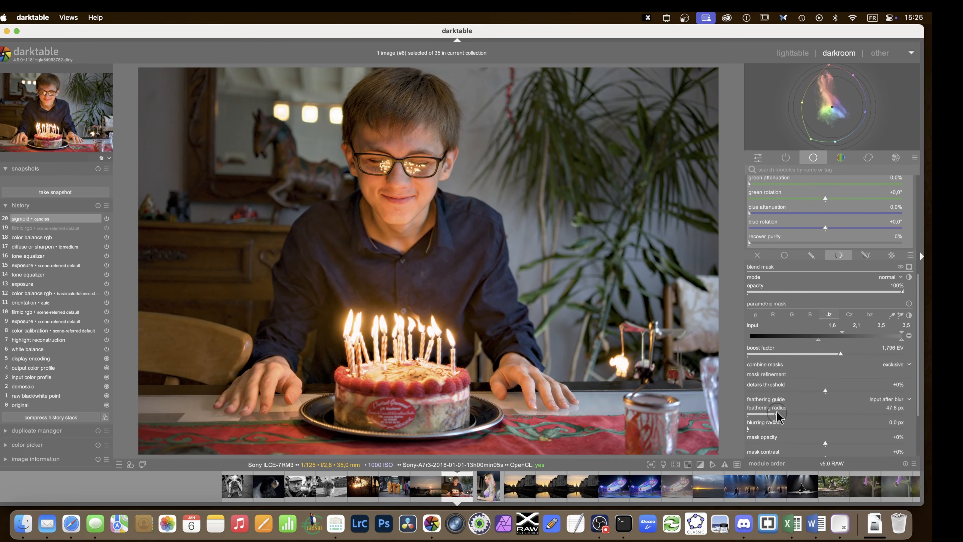
key(m)
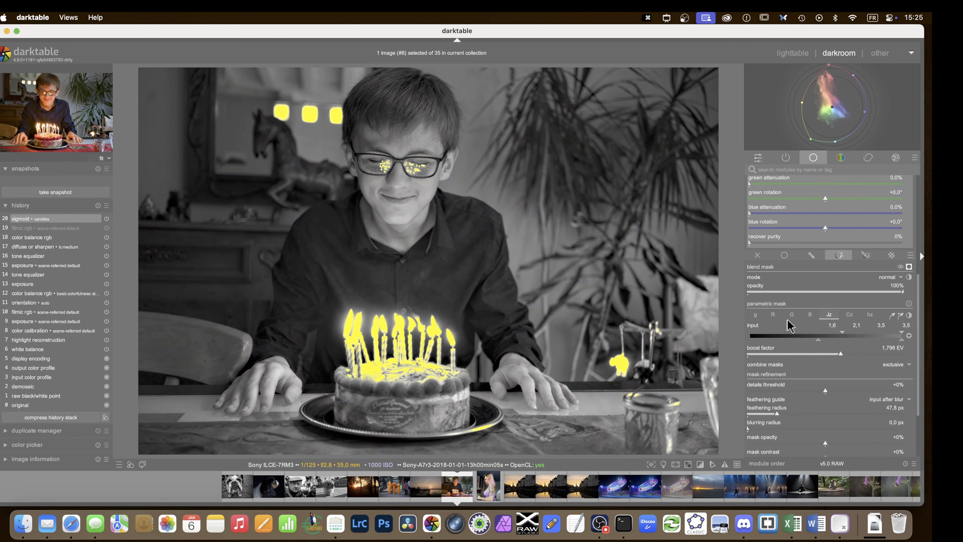
scroll(787, 325, up, 1)
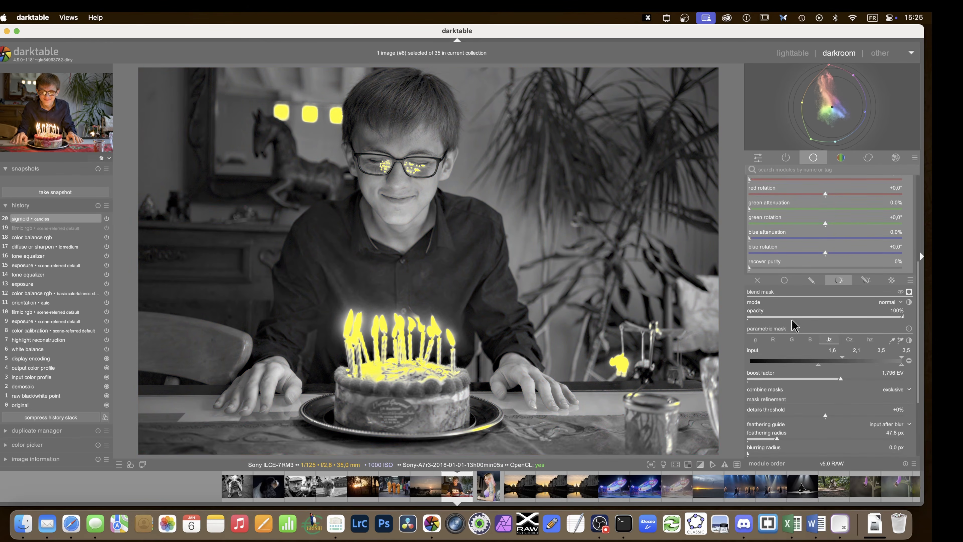
scroll(794, 324, up, 1)
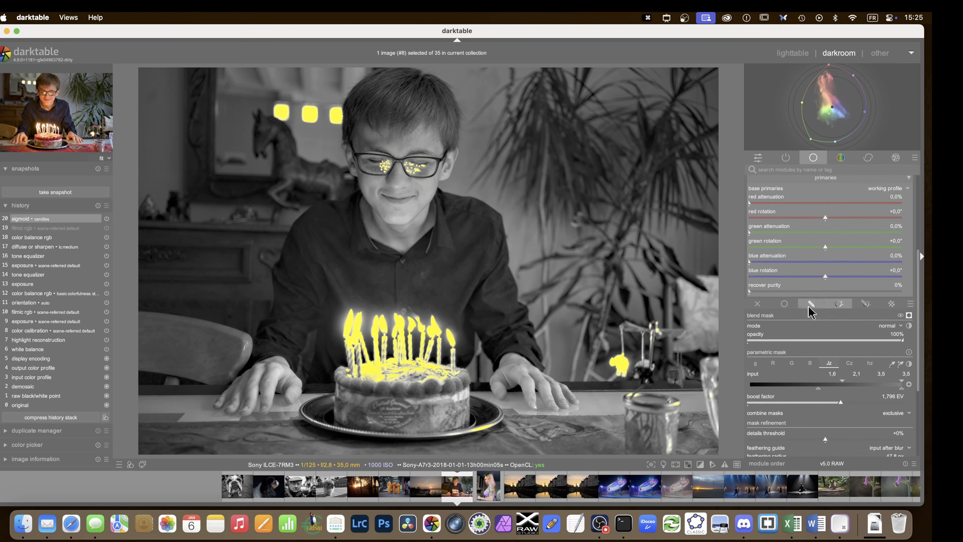
key(m)
Set preserve hue to 0% in sigmoid candles and move the collapsed module above filmic rgb.
scroll(796, 279, up, 5)
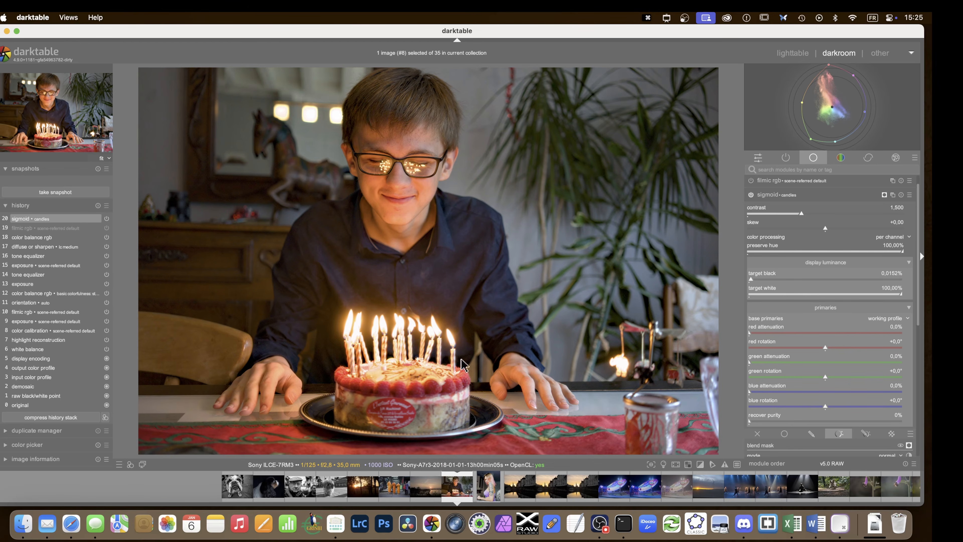
drag(904, 252, 741, 256)
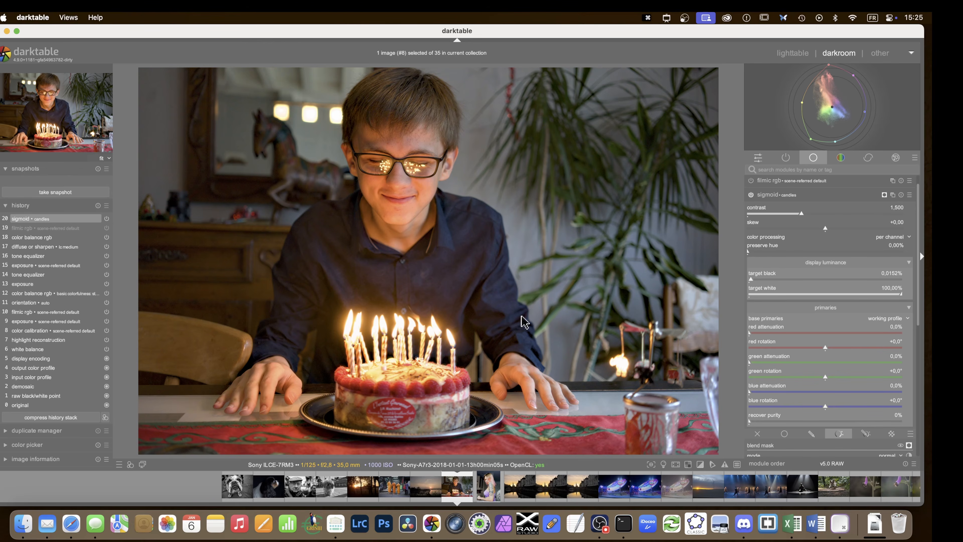
drag(760, 196, 760, 191)
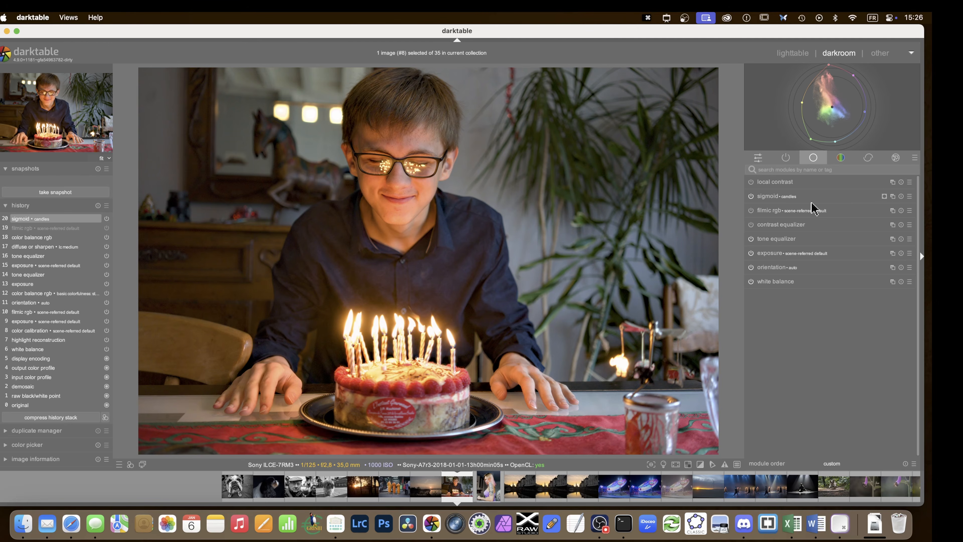
Add a new sigmoid instance above sigmoid candles and switch its blending to a raster mask.
right_click(894, 198)
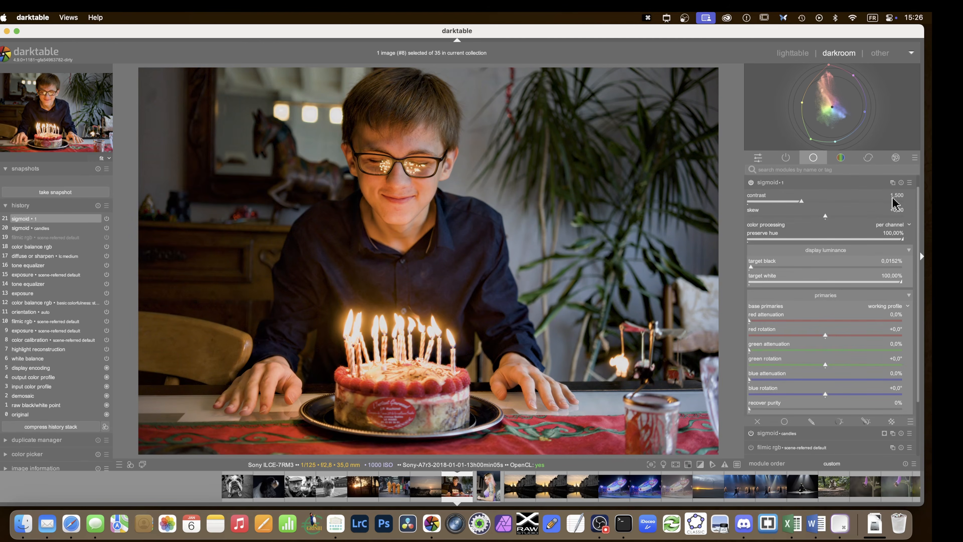
scroll(799, 358, down, 1)
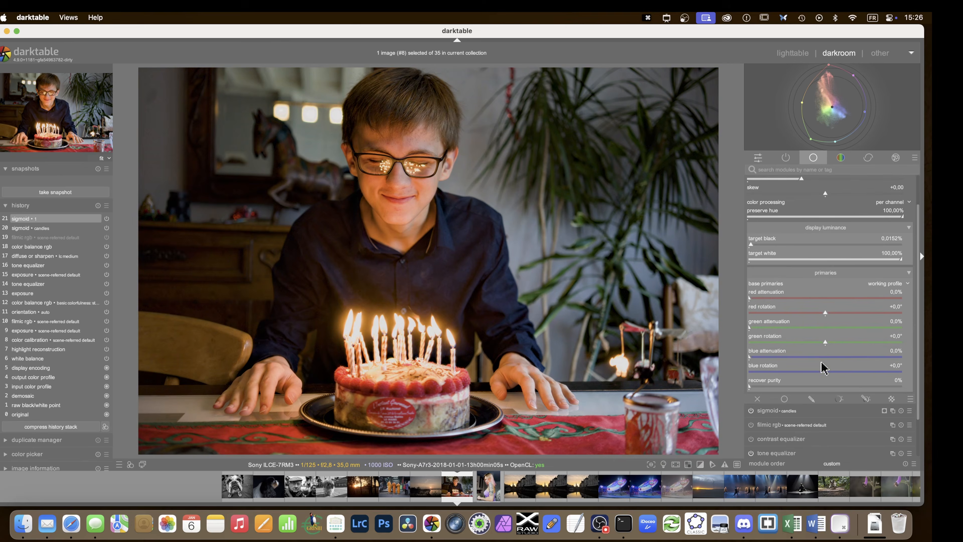
click(892, 406)
scroll(879, 401, down, 3)
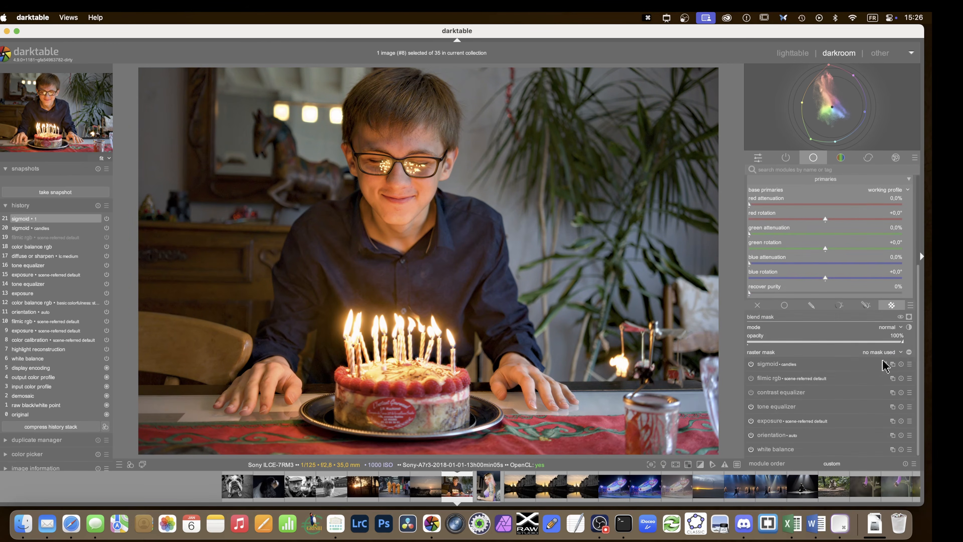
Use the inverted sigmoid candles mask as the new instance's raster mask and check its coverage on the photo.
click(895, 353)
click(882, 360)
key(m)
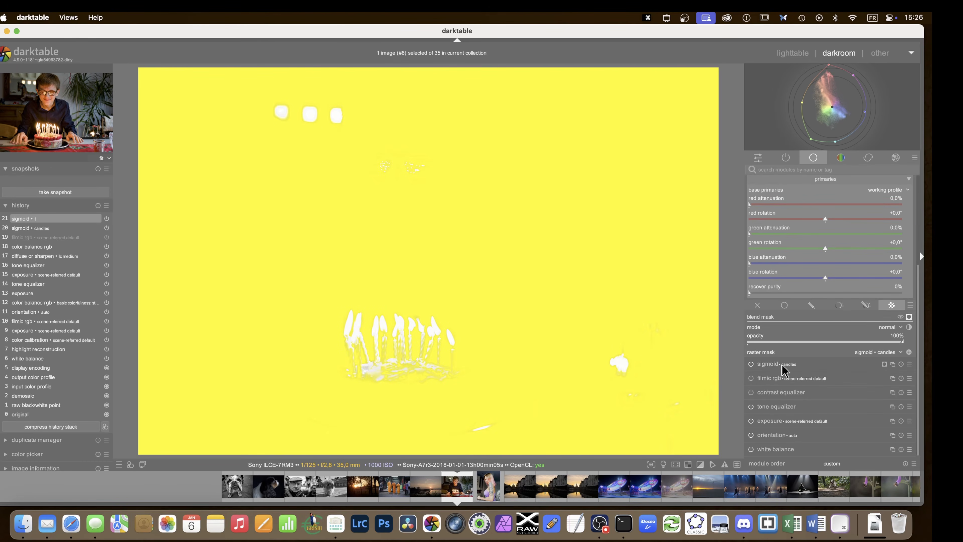
key(m)
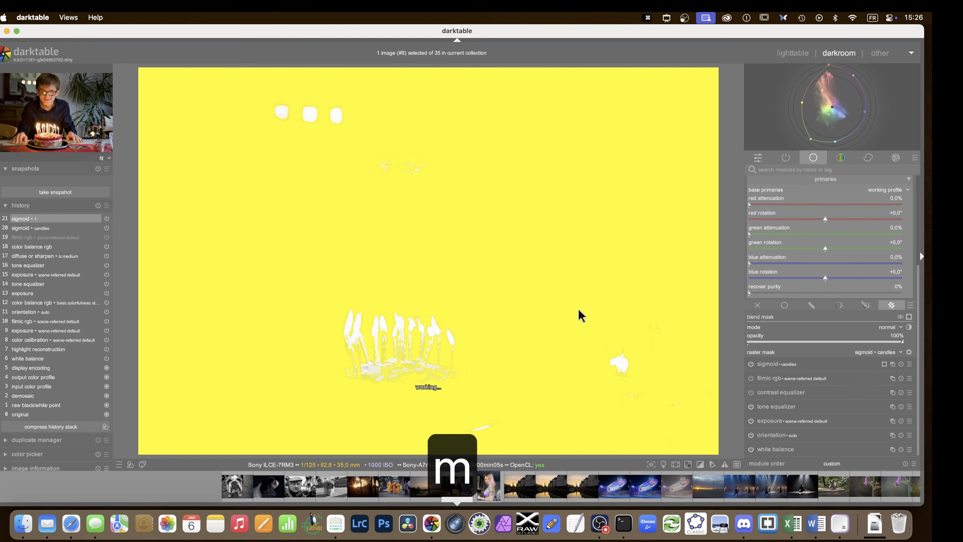
Lower preserve hue in the second sigmoid instance and collapse the module.
scroll(791, 362, up, 5)
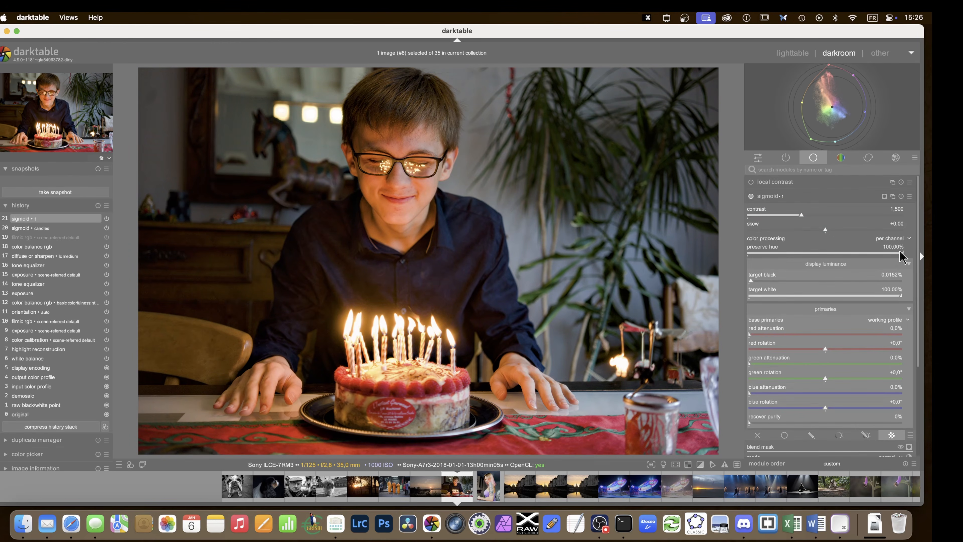
drag(902, 256, 856, 252)
click(767, 196)
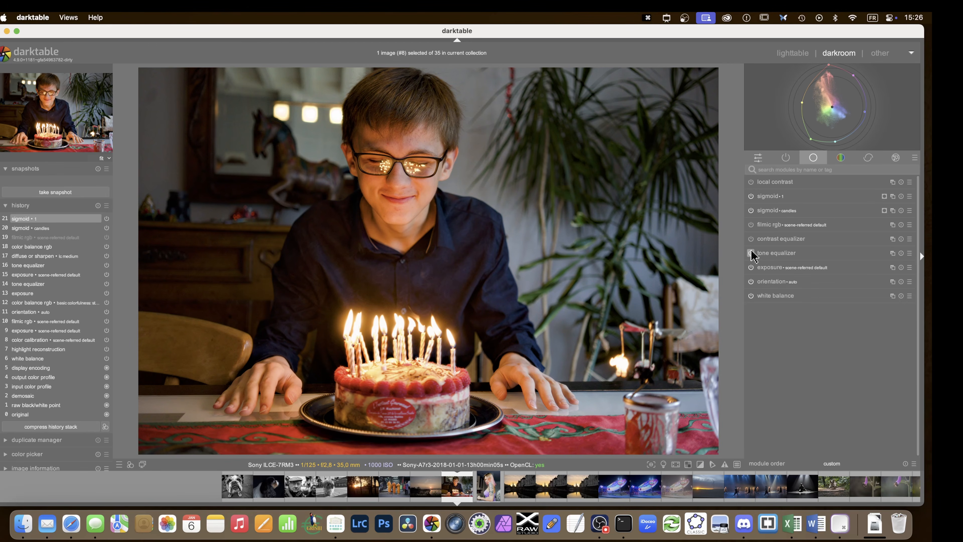
Review the active modules and turn on filmic rgb in place of the second sigmoid instance.
click(786, 157)
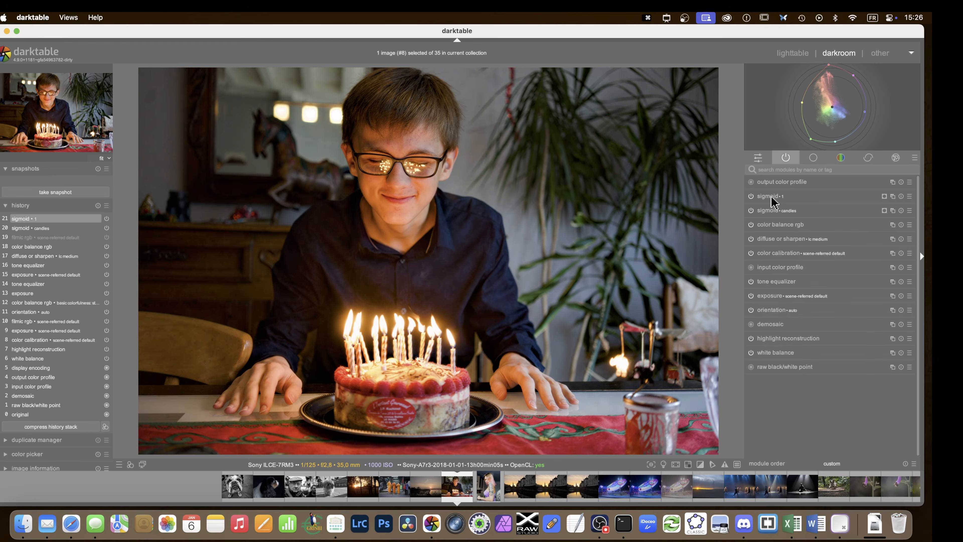
click(813, 158)
click(751, 225)
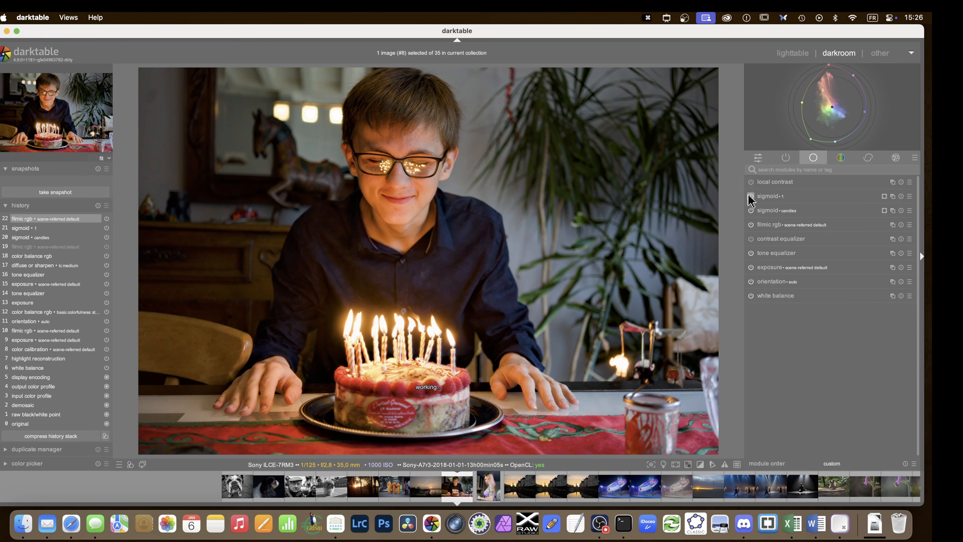
Auto-tune filmic rgb's scene levels and set its black relative exposure to about -8.99 EV.
click(776, 226)
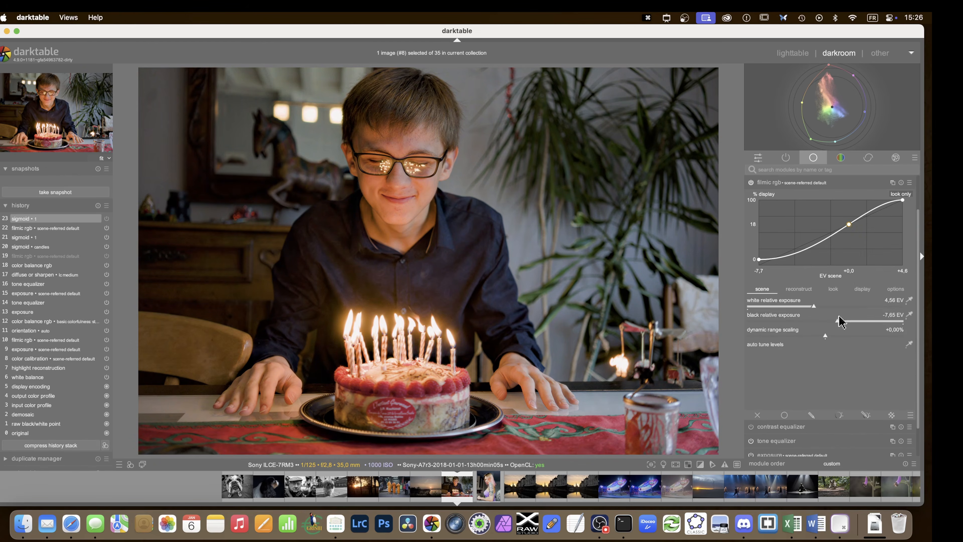
click(910, 345)
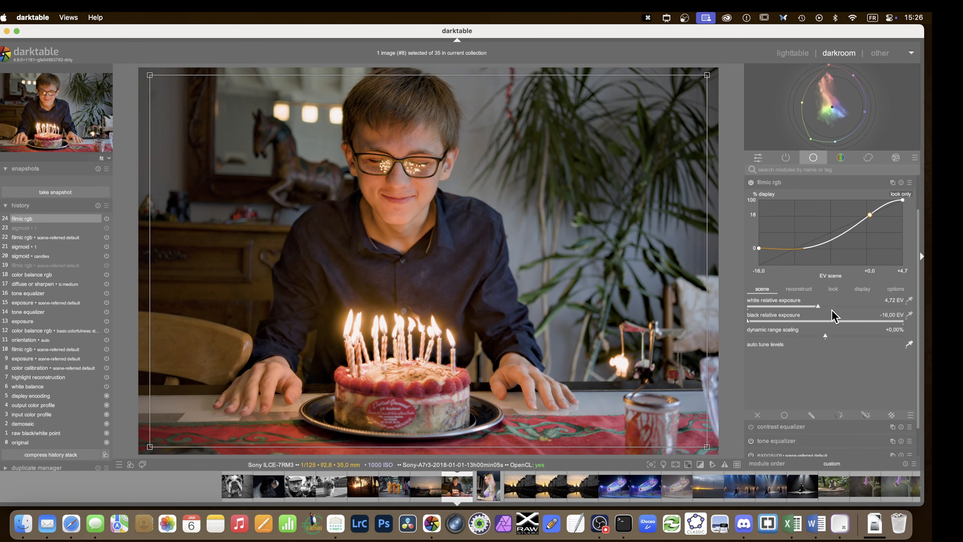
click(831, 321)
Switch filmic rgb's blending to a raster mask, check which masks it offers, and collapse the module.
scroll(839, 344, down, 2)
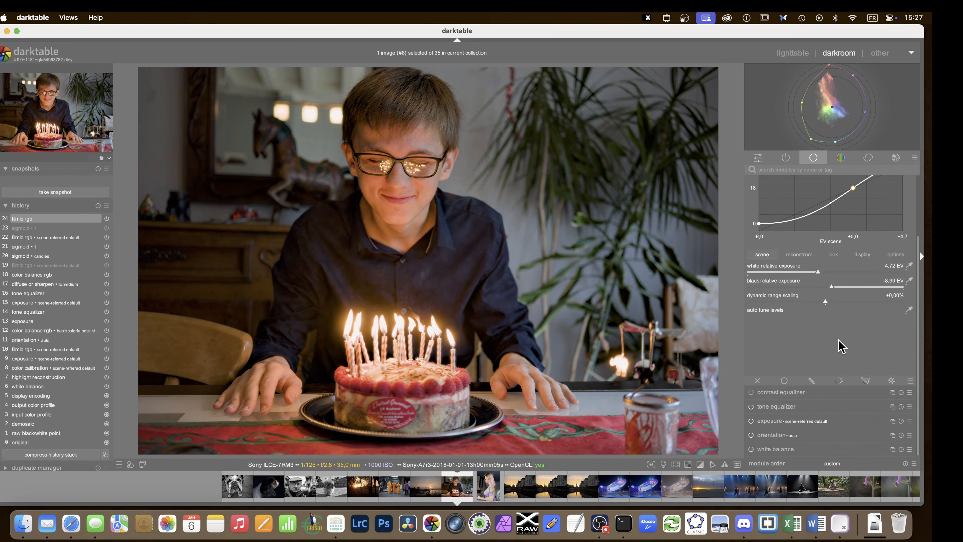
click(892, 382)
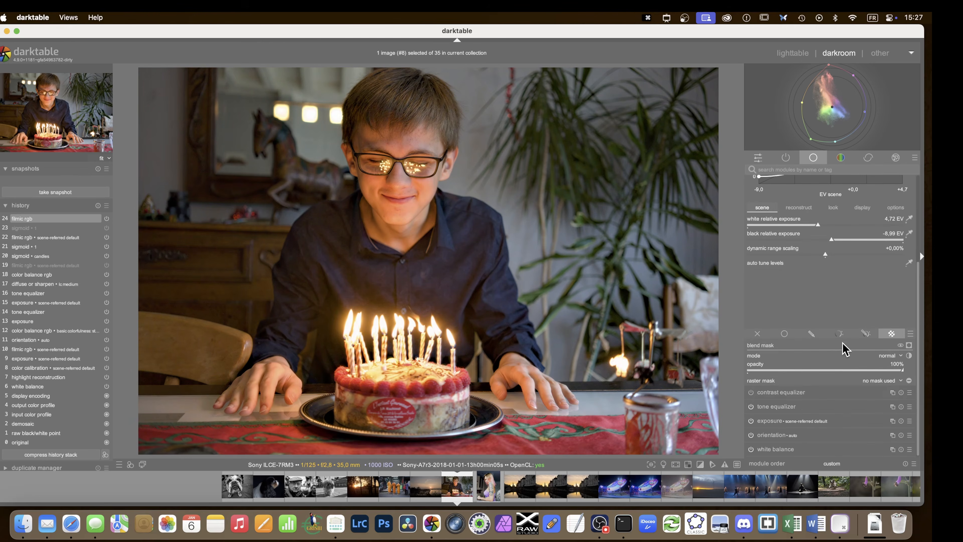
click(890, 383)
click(902, 381)
scroll(827, 261, up, 3)
click(772, 225)
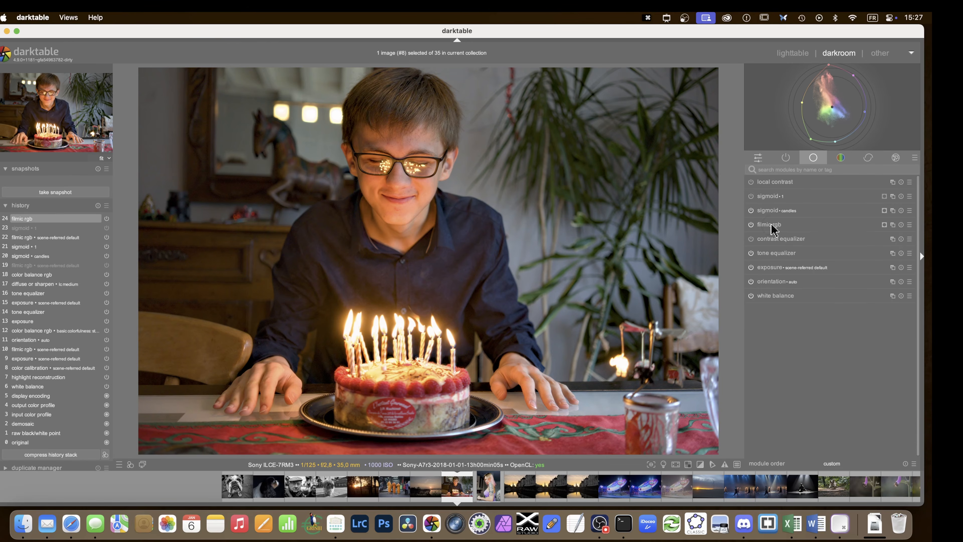
Move filmic rgb above both sigmoid instances in the module order.
click(777, 198)
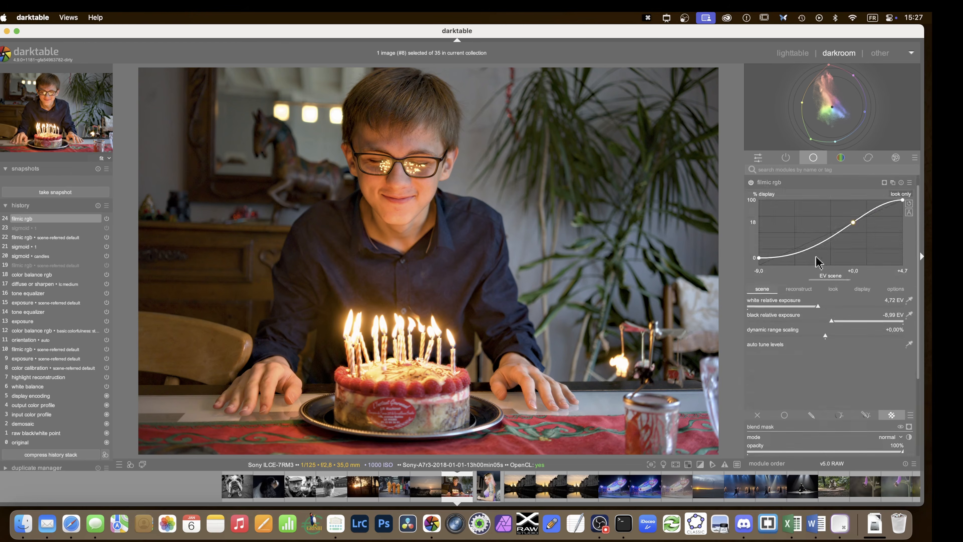
scroll(816, 262, down, 3)
scroll(891, 327, up, 3)
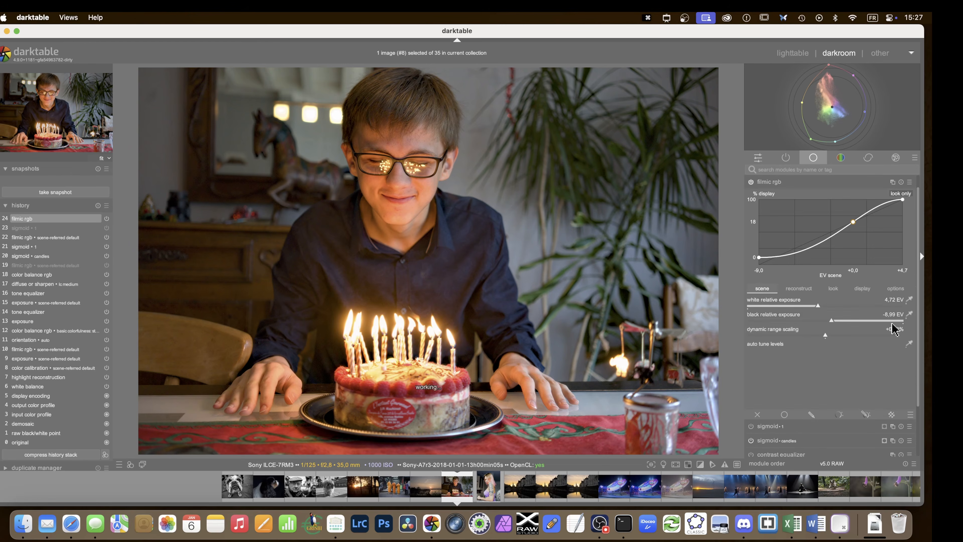
Assign the sigmoid candles mask as filmic rgb's raster mask and invert its polarity.
scroll(875, 420, down, 2)
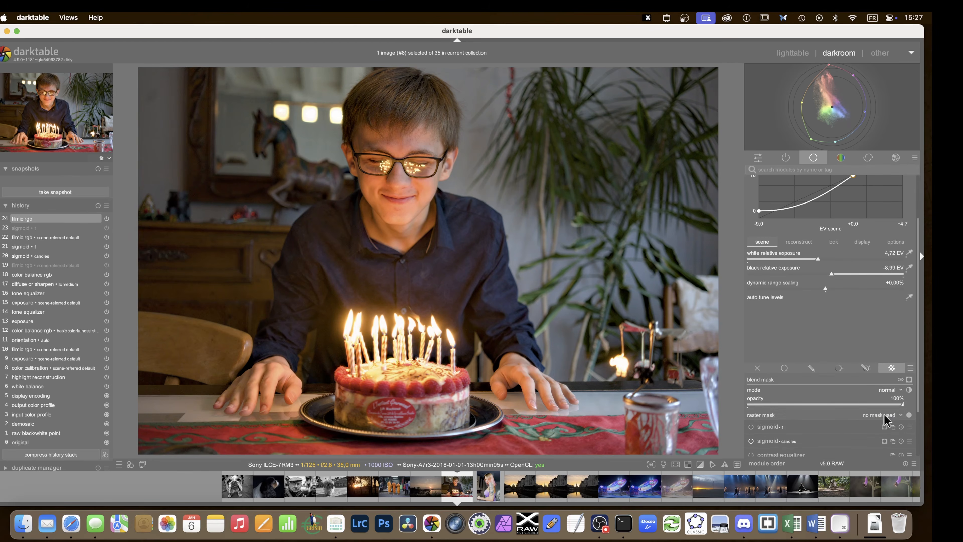
click(882, 415)
click(883, 422)
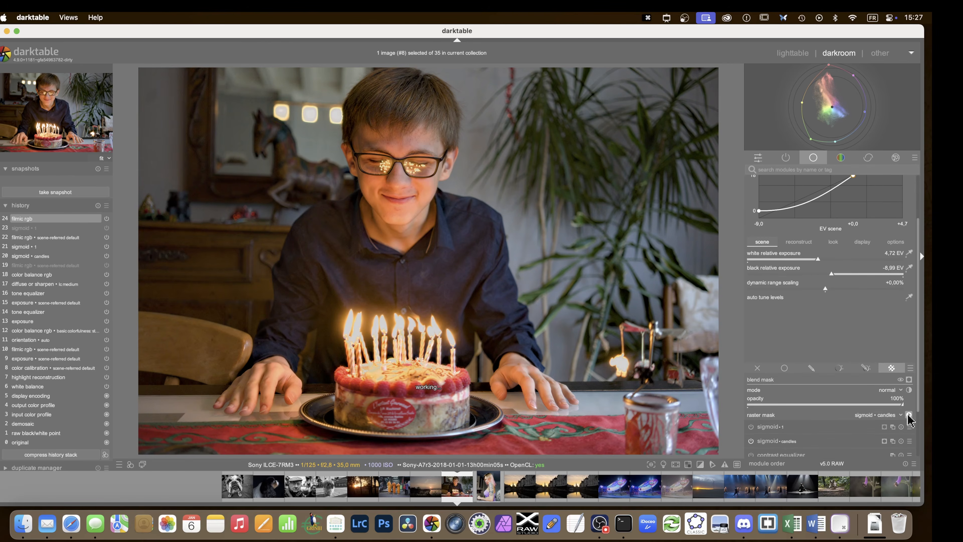
scroll(818, 300, up, 1)
scroll(818, 300, up, 3)
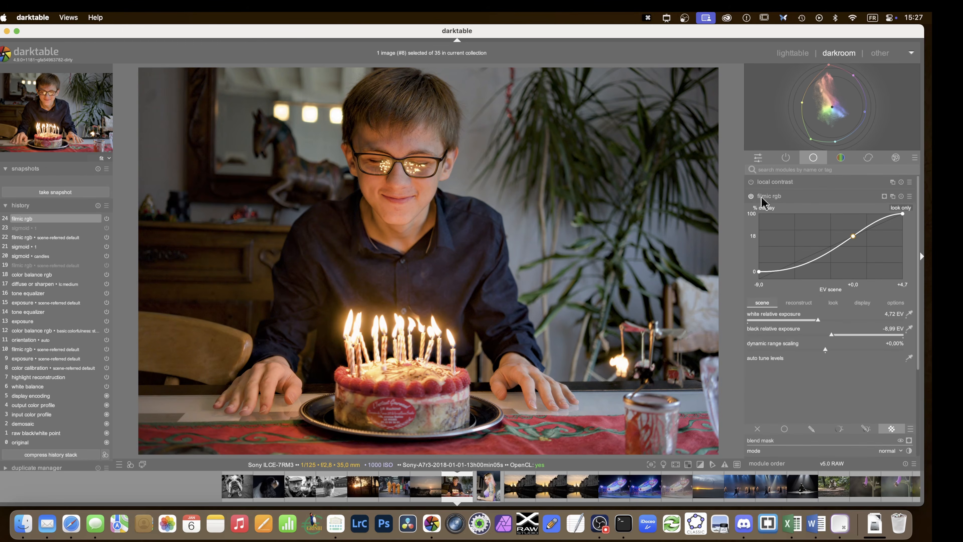
Collapse the filmic rgb module on the candlelit photo.
click(764, 198)
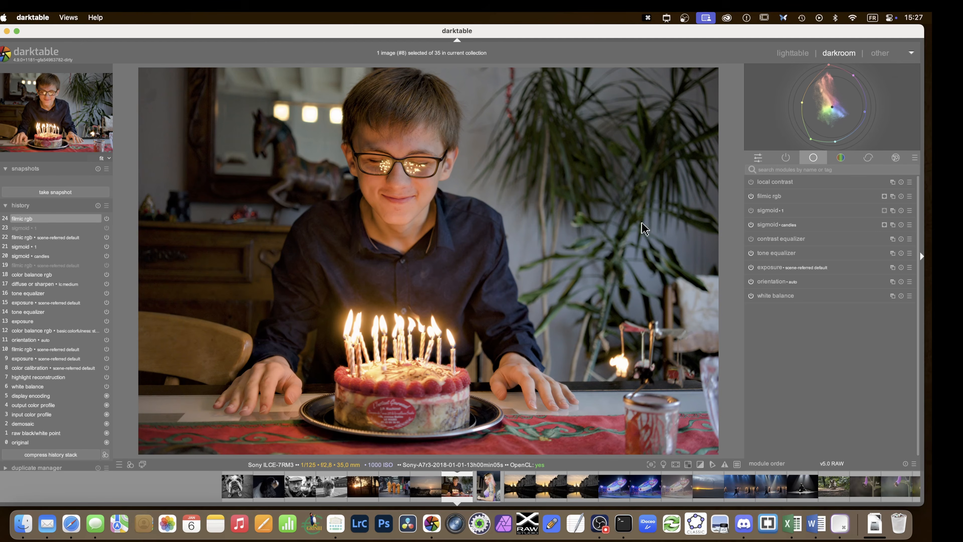
click(727, 282)
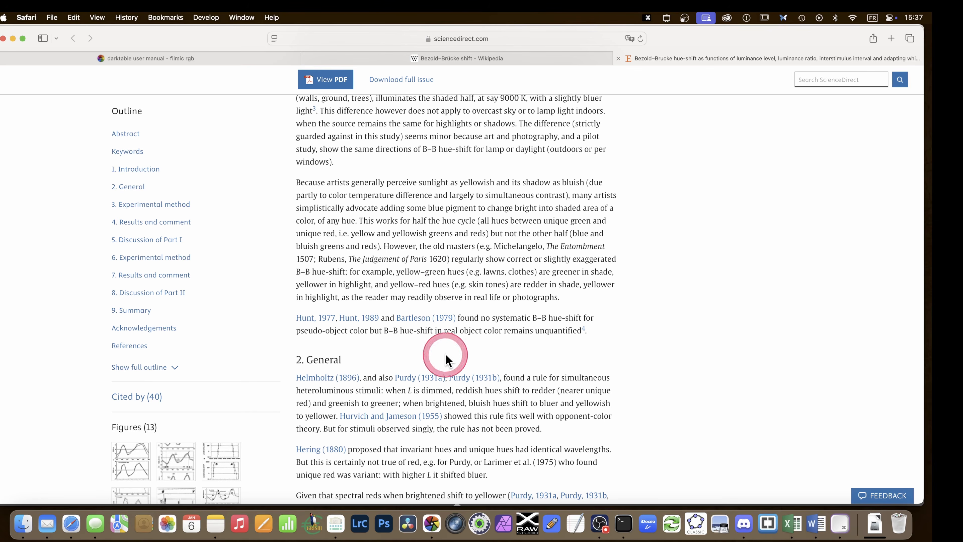
Switch to darktable and open the portrait of the pink-haired woman in the darkroom.
click(432, 524)
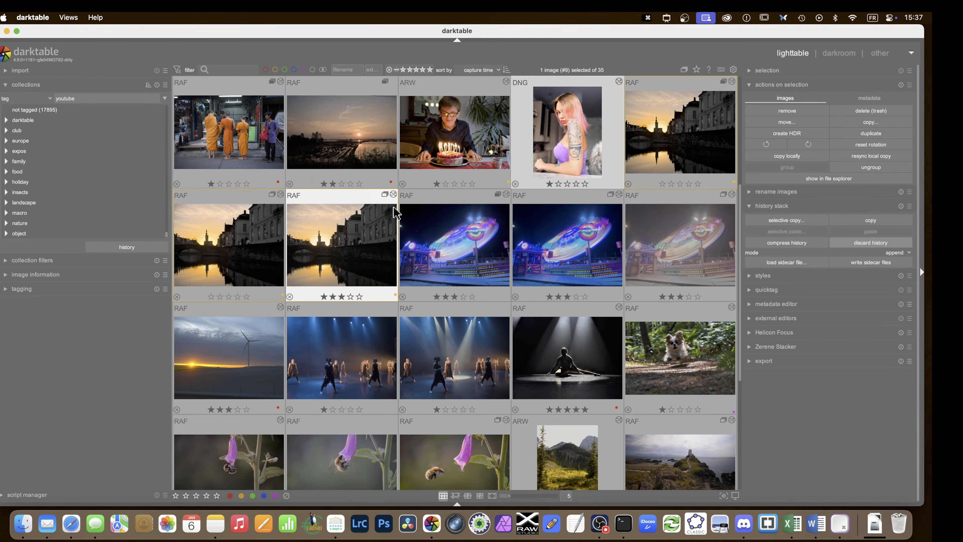
click(557, 147)
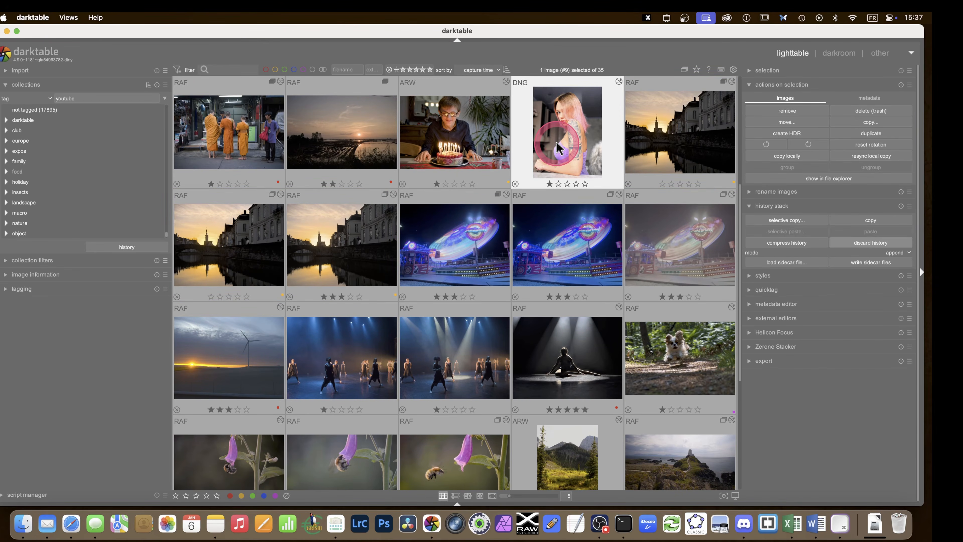
double_click(558, 147)
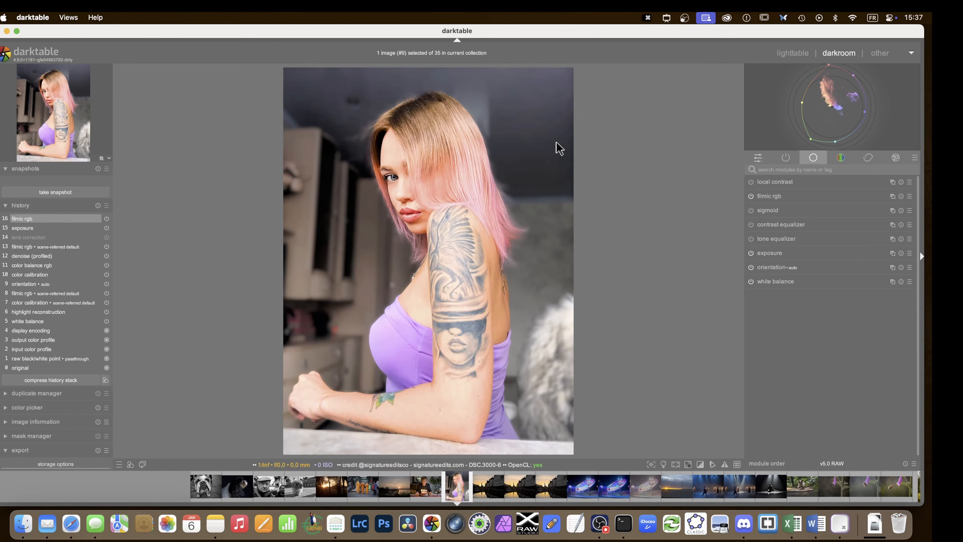
click(616, 215)
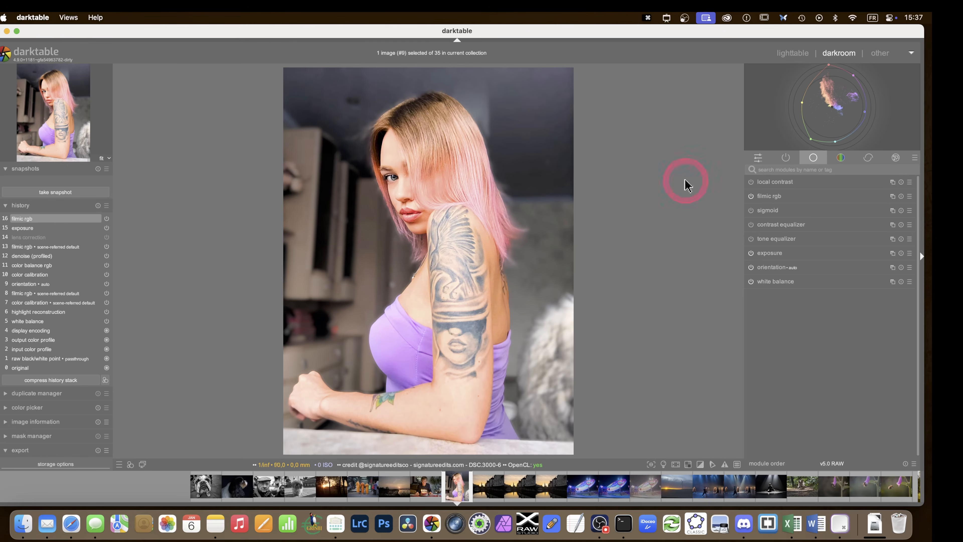
Check which modules are active on the portrait, then return to the tone module group.
click(786, 157)
click(786, 158)
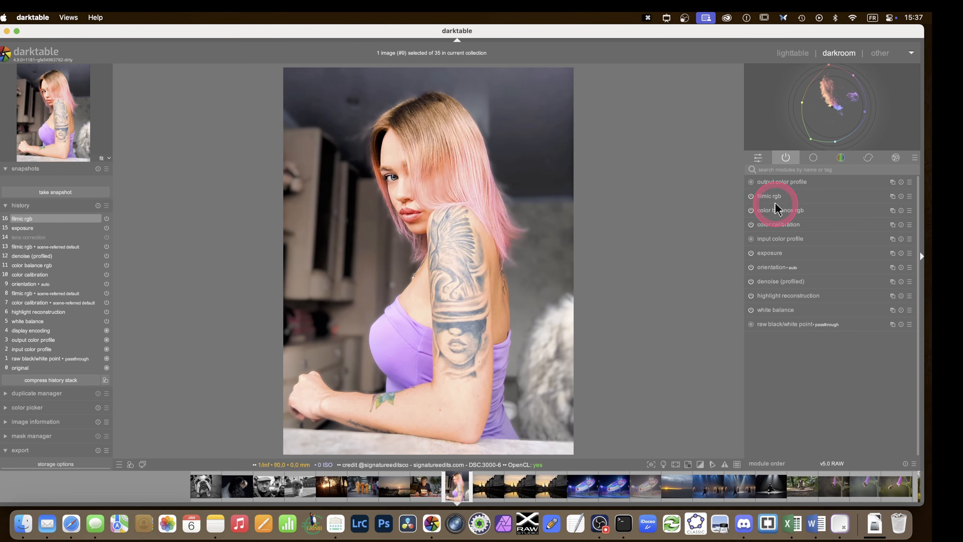
click(813, 158)
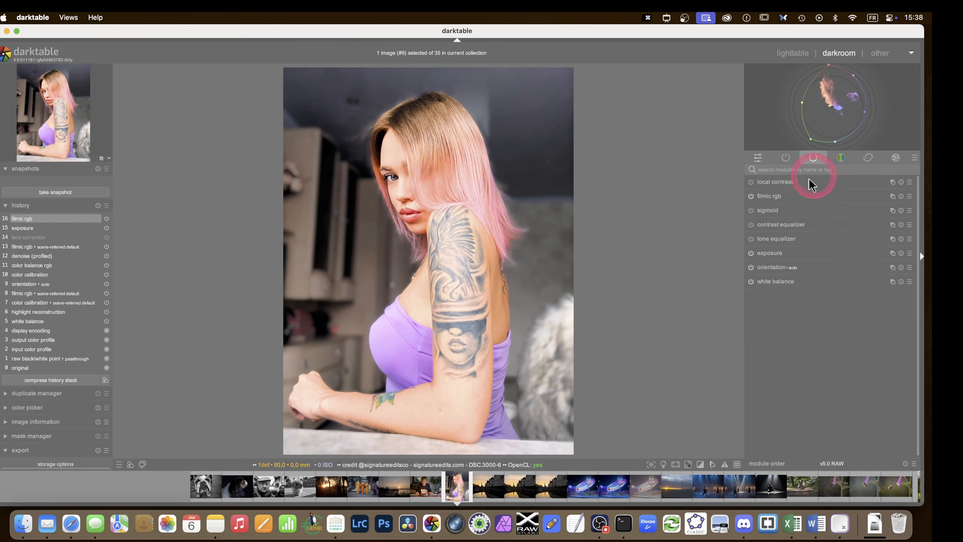
Enable sigmoid in place of filmic rgb and compare its preserve hue setting at about 2% and 100%.
click(751, 211)
click(750, 197)
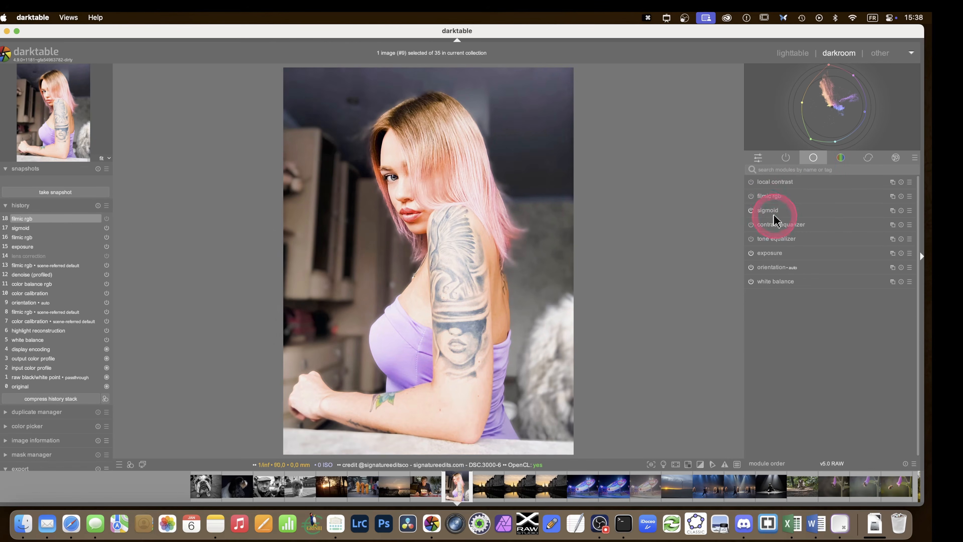
click(766, 210)
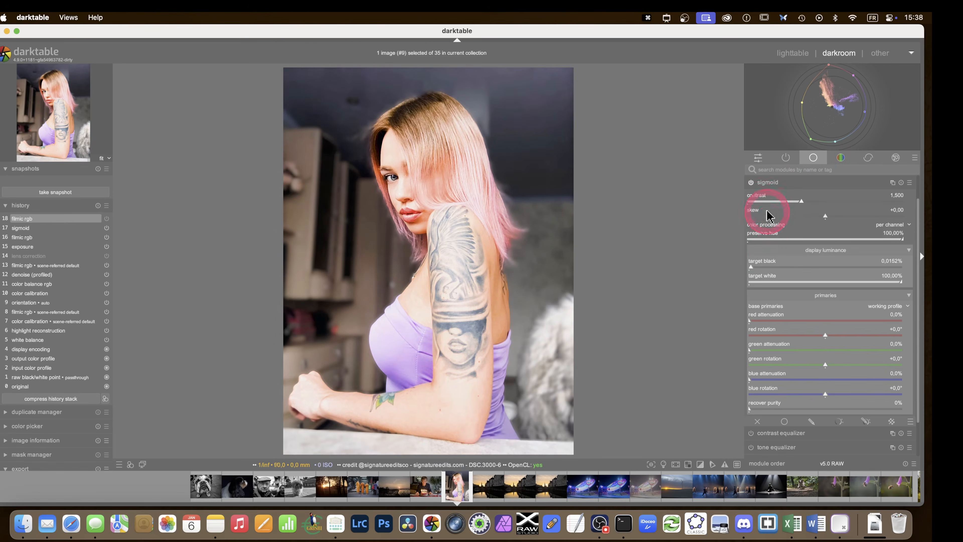
click(751, 239)
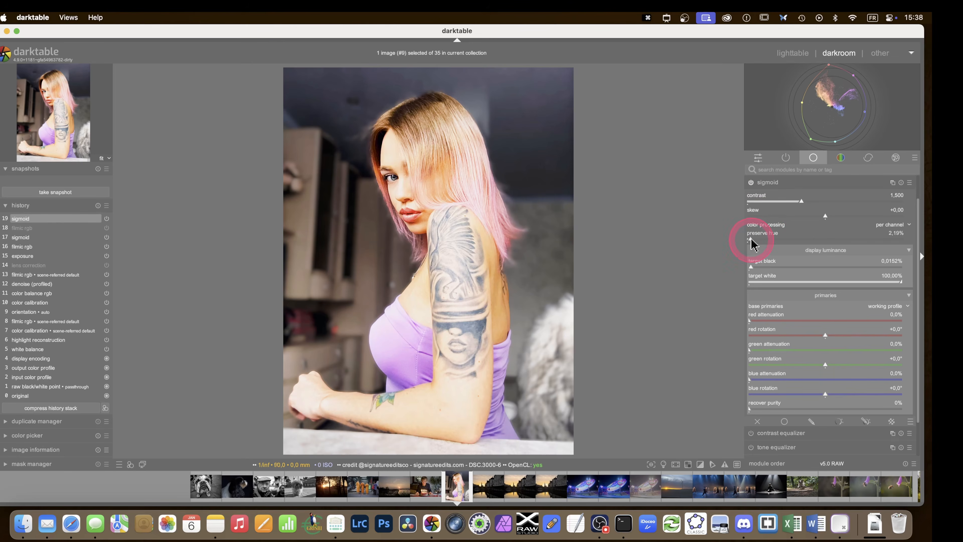
drag(751, 239, 916, 239)
Collapse sigmoid and switch the portrait back to filmic rgb with sigmoid disabled.
click(762, 183)
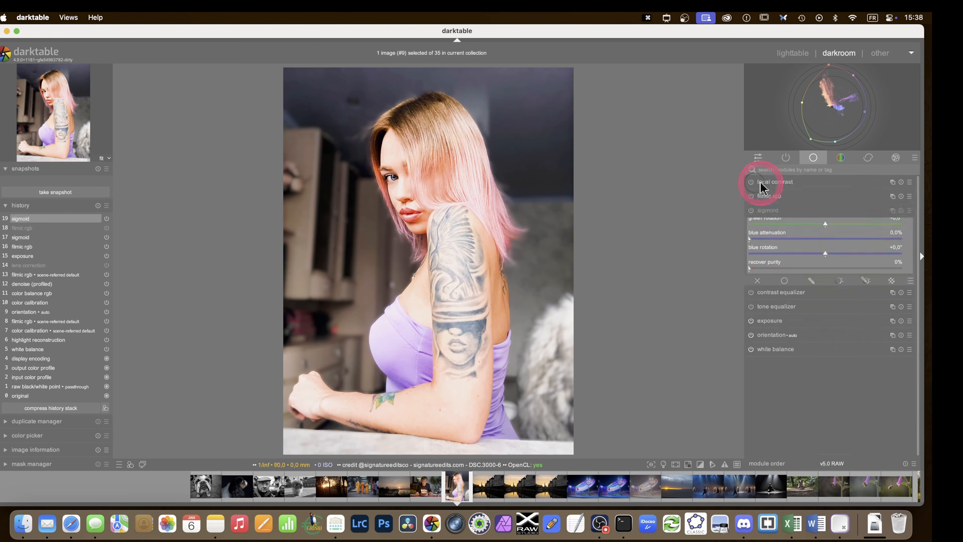
click(762, 183)
click(762, 184)
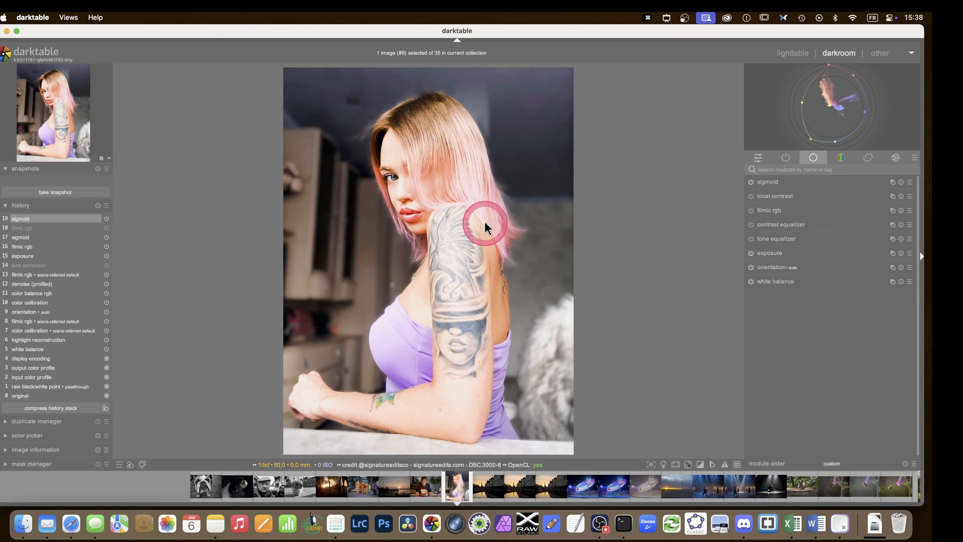
click(751, 210)
click(751, 182)
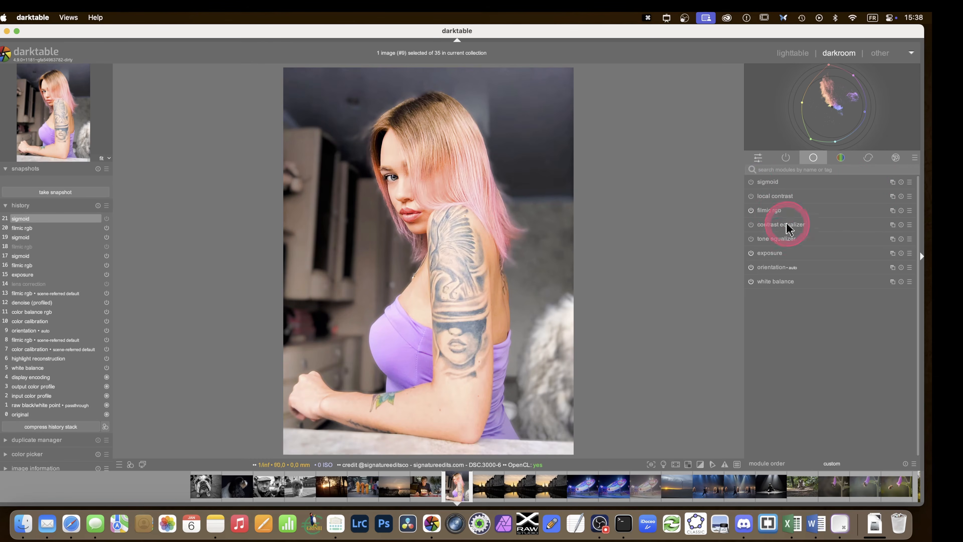
Enable the color equalizer, sample the skin hue on the forehead, and set node placement to -6° to align a hue node with it.
click(840, 156)
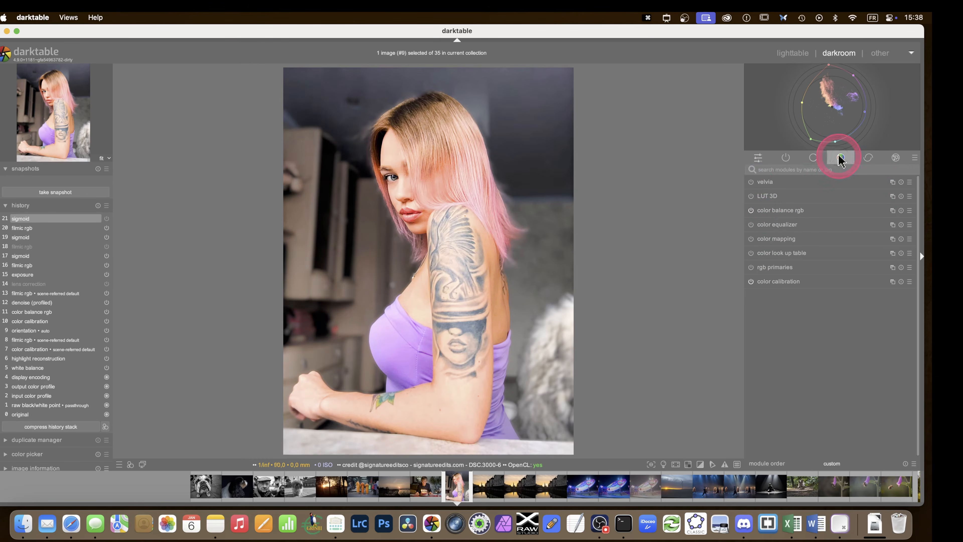
click(763, 224)
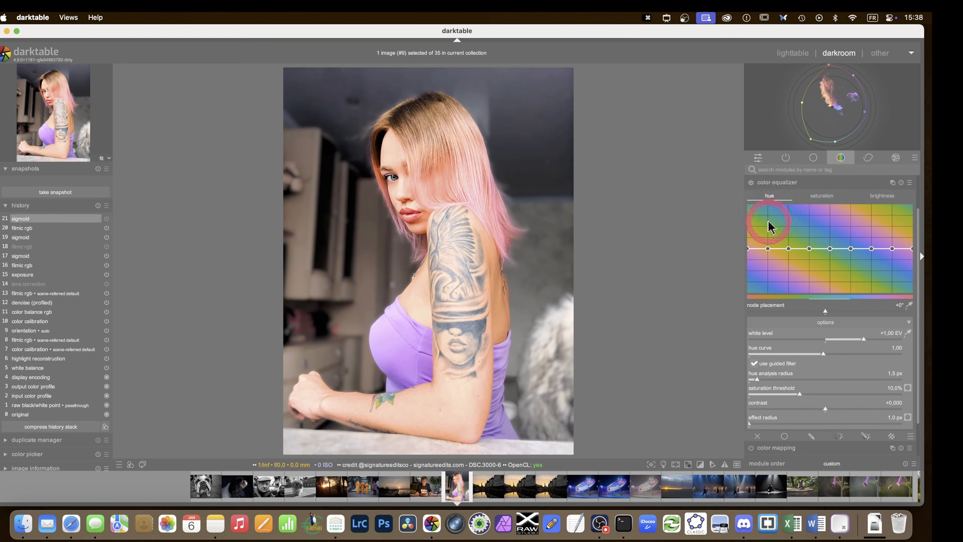
click(750, 182)
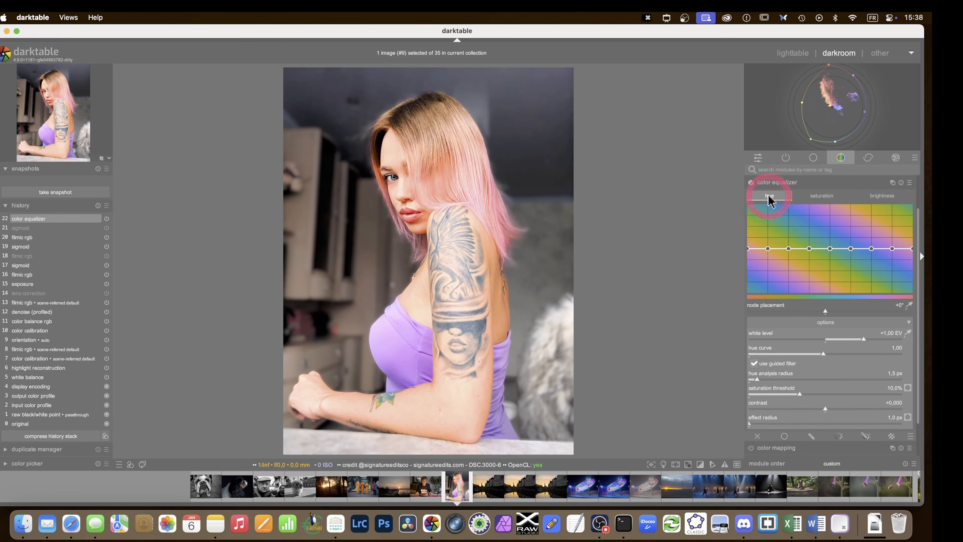
click(909, 305)
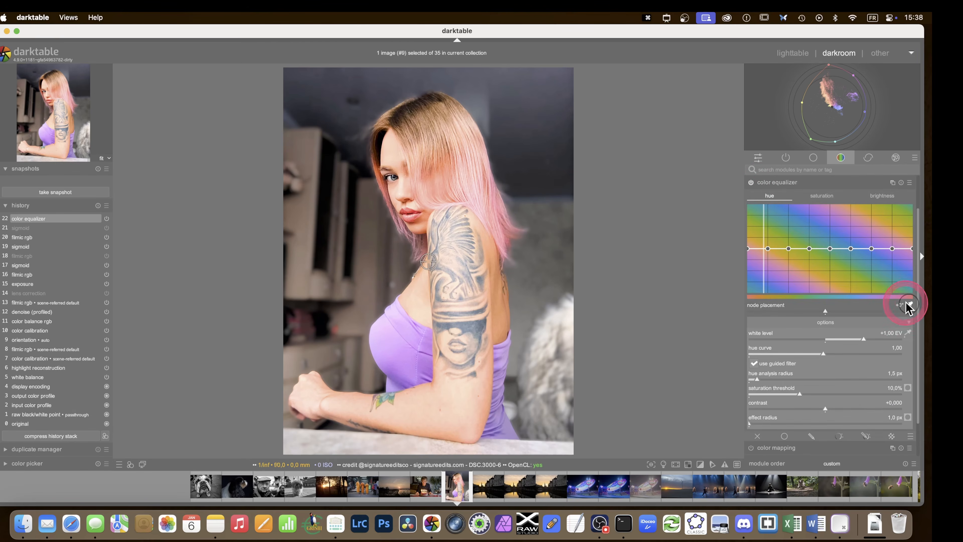
click(390, 154)
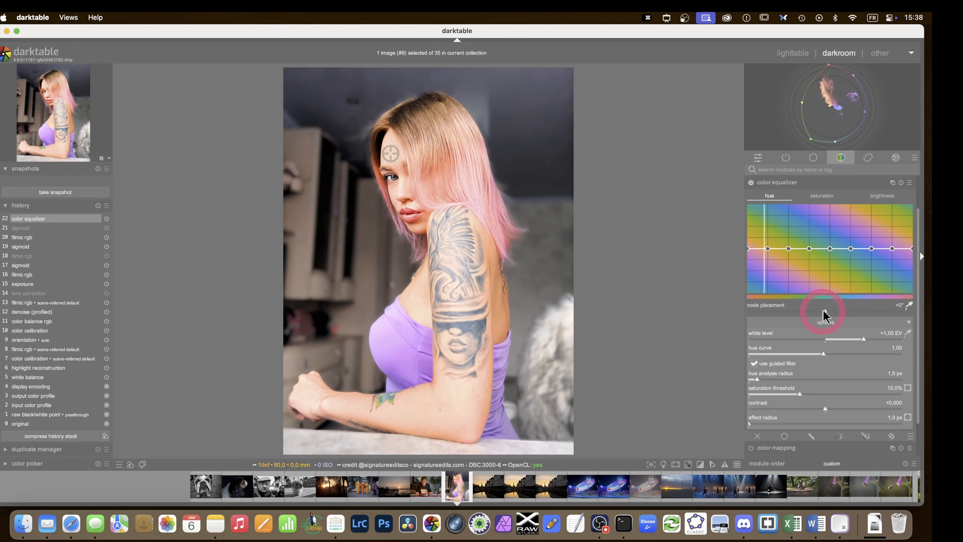
drag(823, 310, 807, 312)
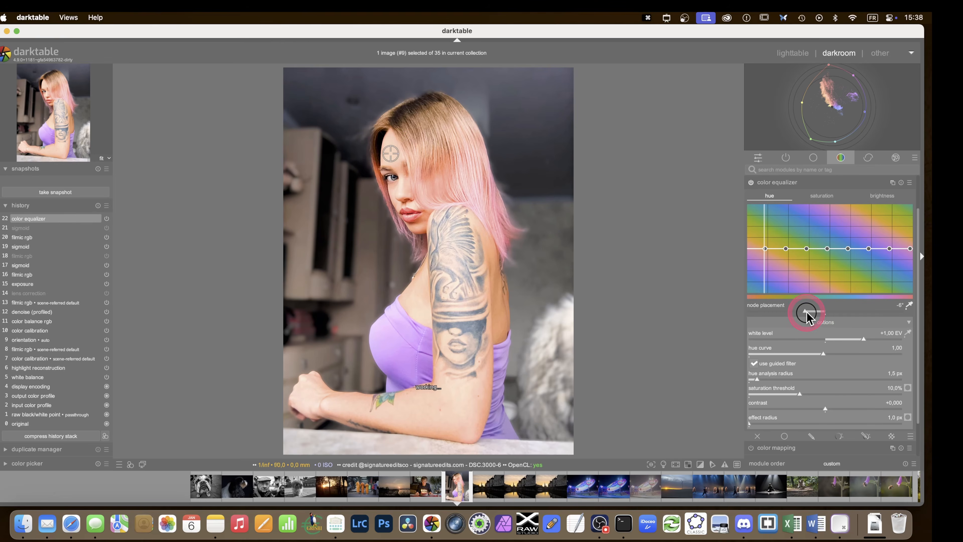
Raise the skin-tone hue node slightly, turn off the hue sampling, and collapse the color equalizer.
mouse_move(765, 253)
mouse_down()
mouse_move(767, 225)
mouse_move(768, 247)
mouse_up()
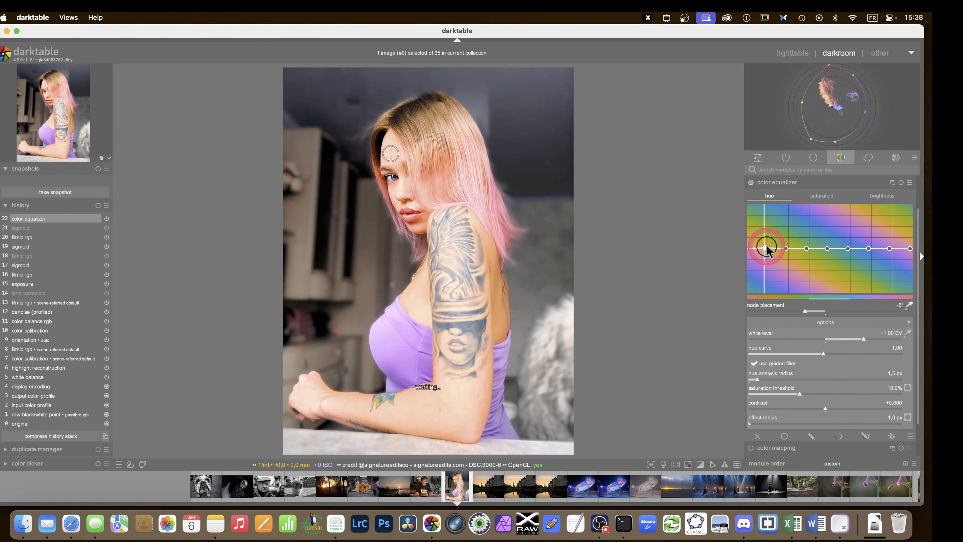
scroll(767, 247, up, 2)
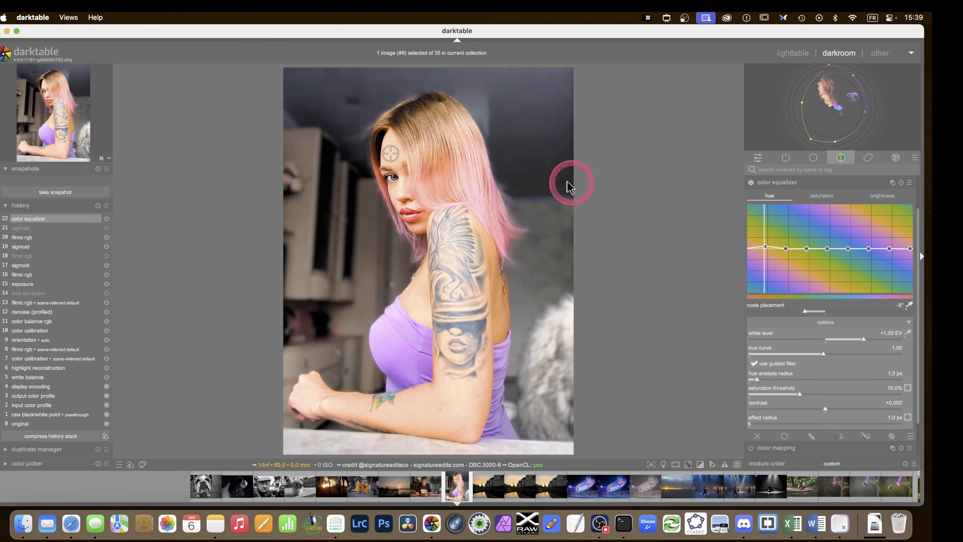
click(909, 306)
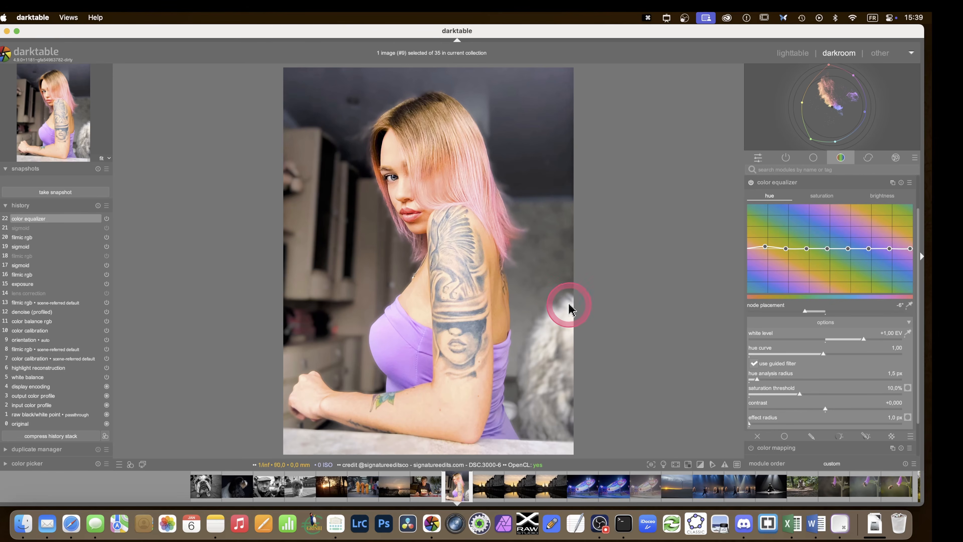
click(769, 184)
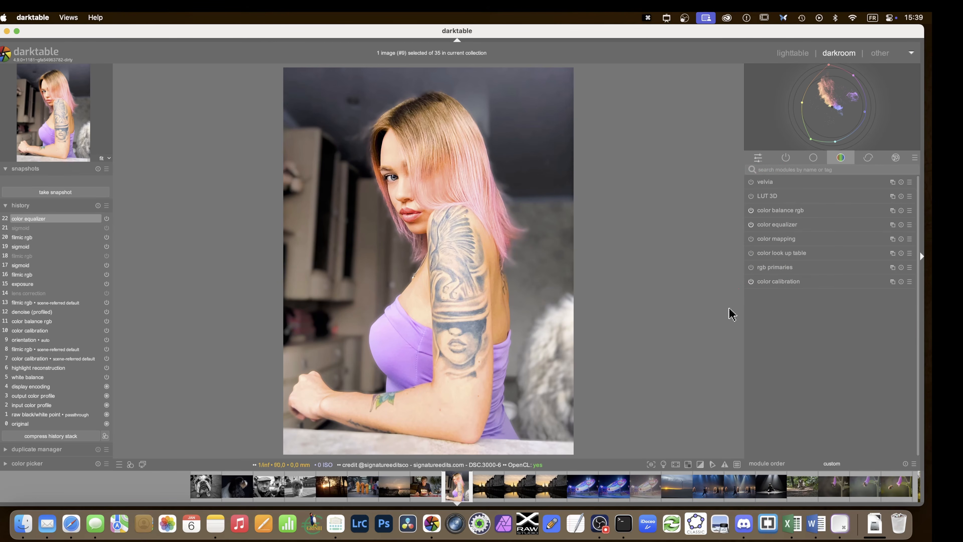
Return to the lighttable and open the mountain landscape with the pond in the darkroom.
key(l)
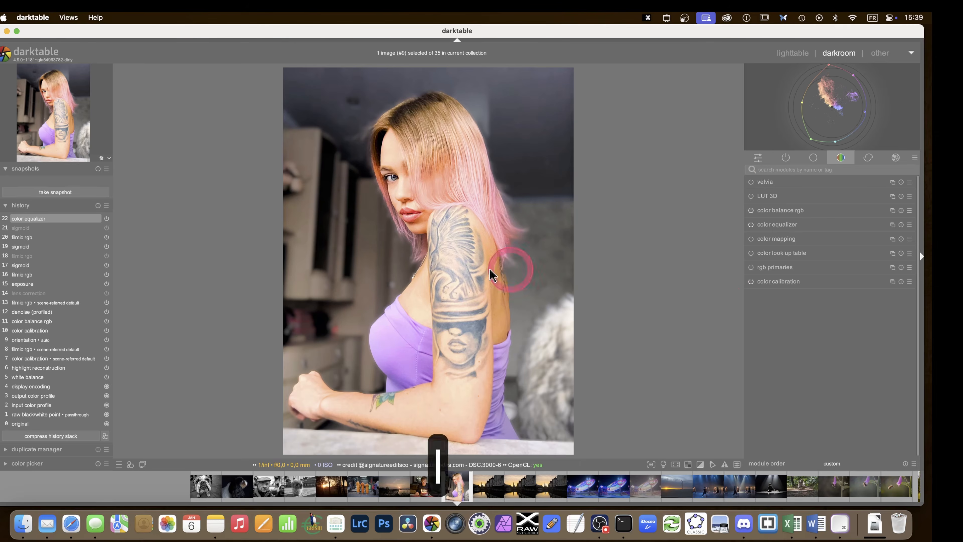
scroll(491, 273, down, 2)
scroll(491, 274, down, 2)
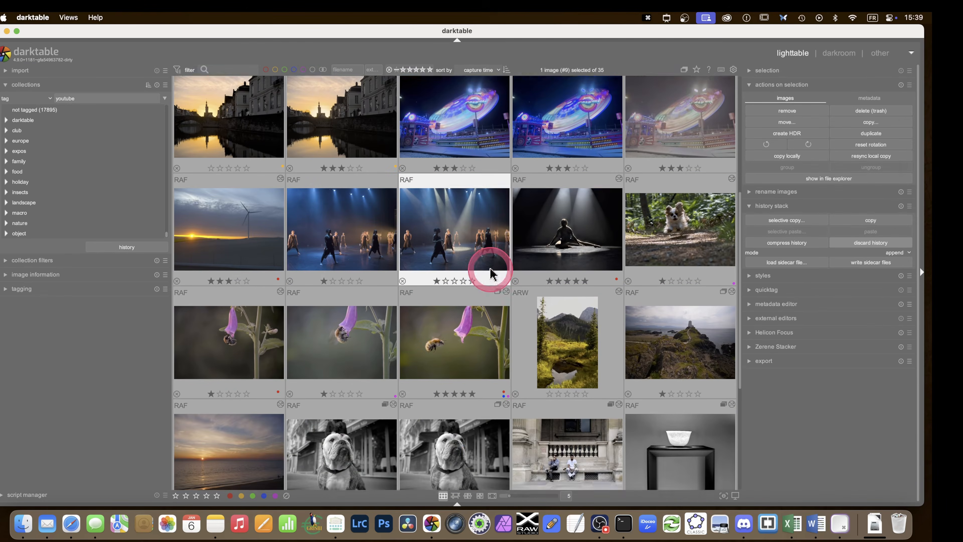
double_click(575, 311)
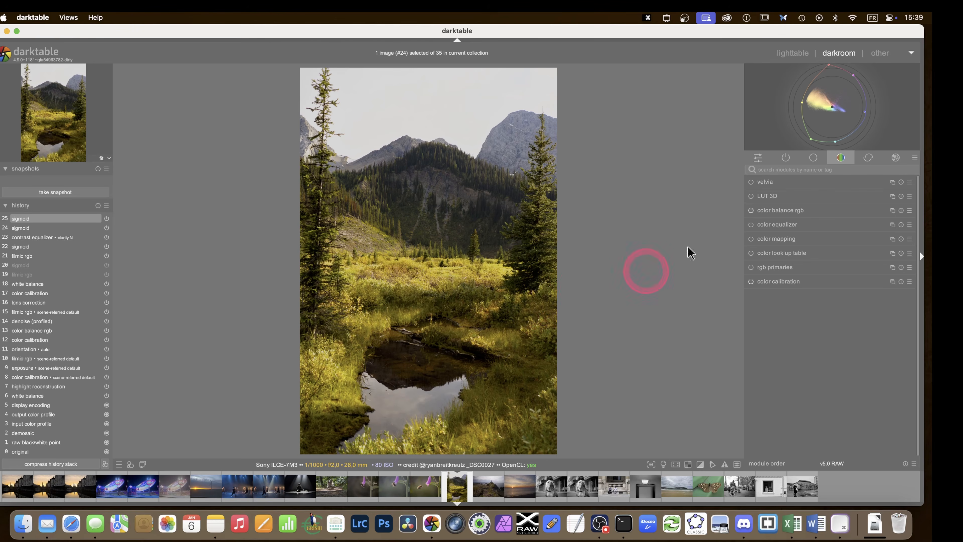
Show the landscape's active modules and disable filmic rgb, keeping sigmoid enabled.
click(791, 157)
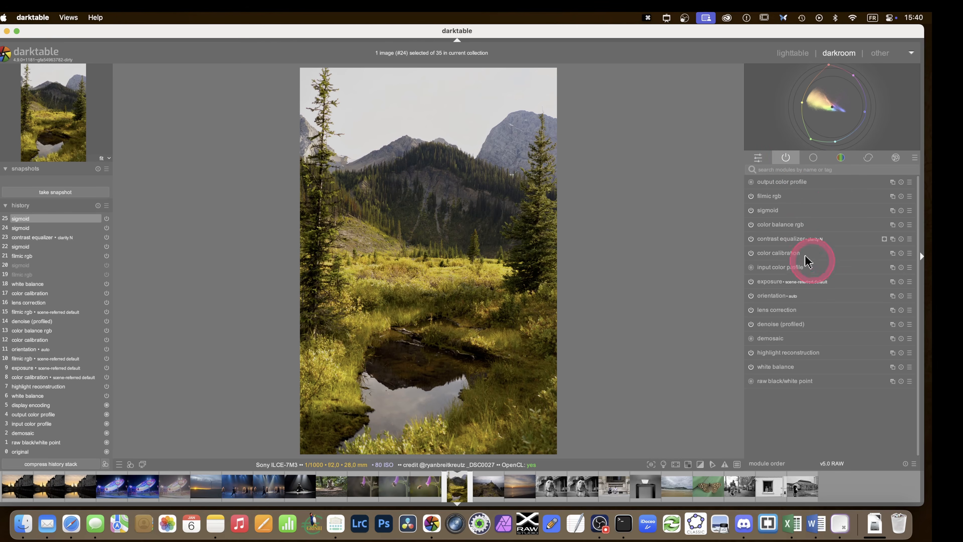
click(750, 196)
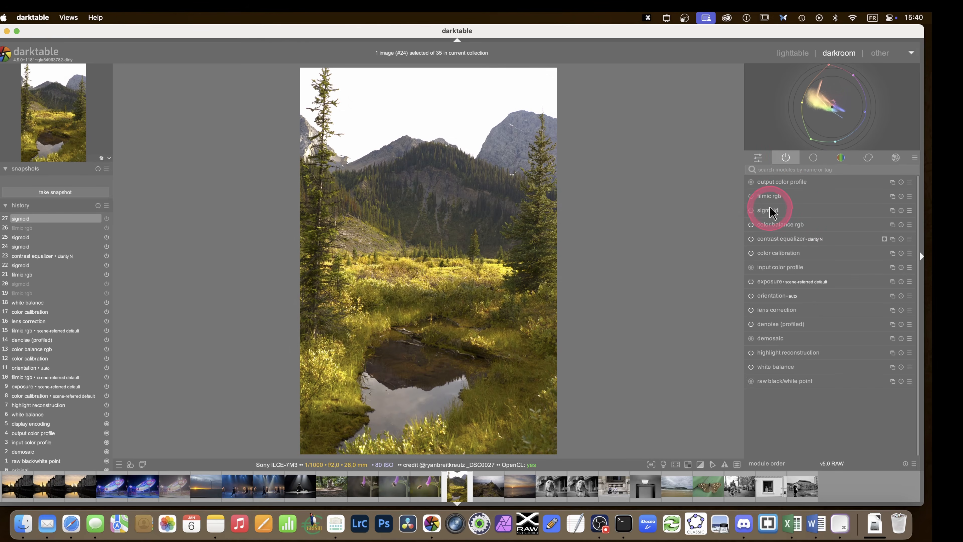
click(750, 210)
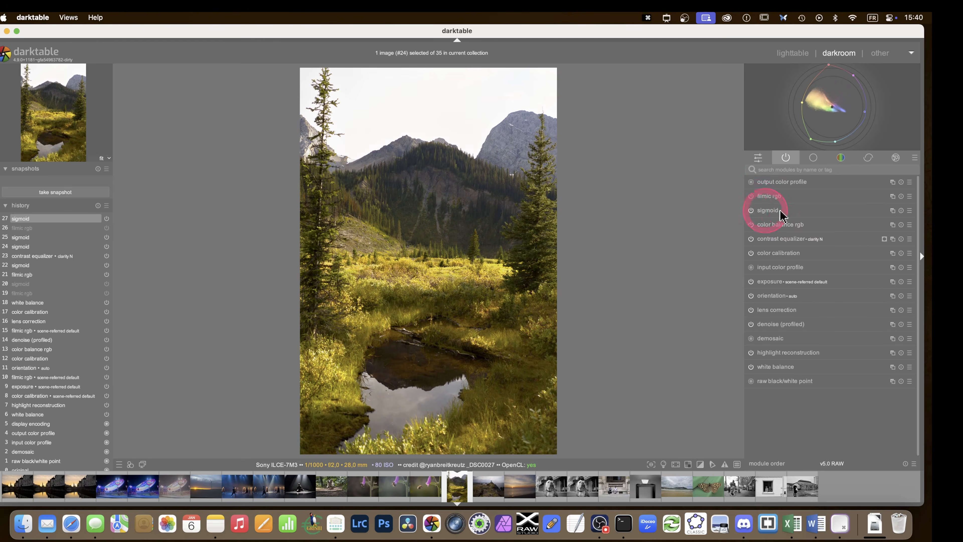
Set sigmoid's preserve hue to 100% on the landscape and collapse the module.
click(773, 212)
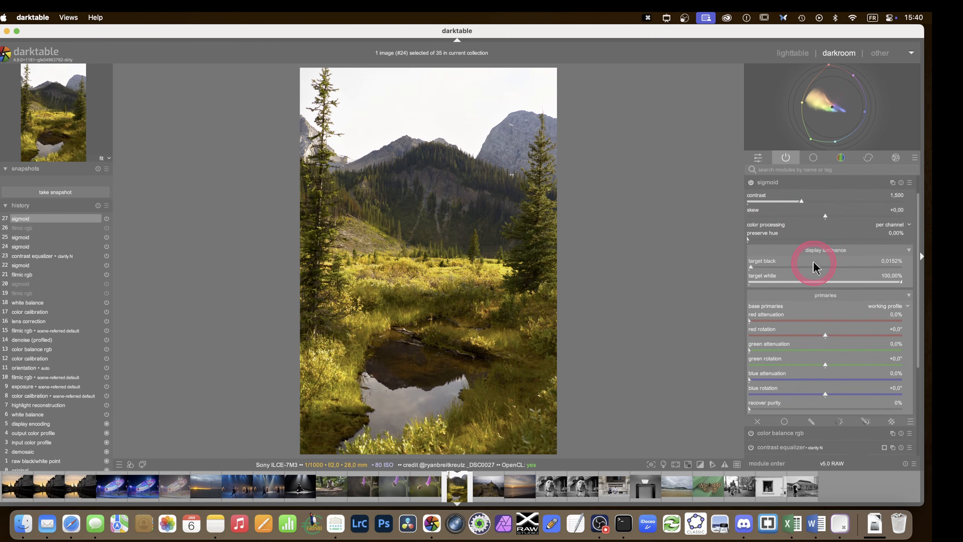
drag(882, 245, 902, 237)
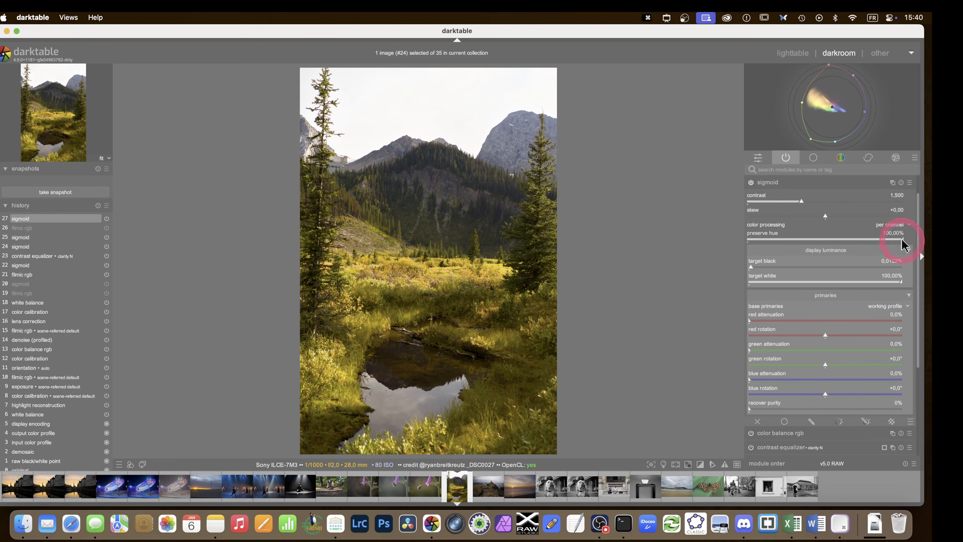
drag(902, 240, 925, 247)
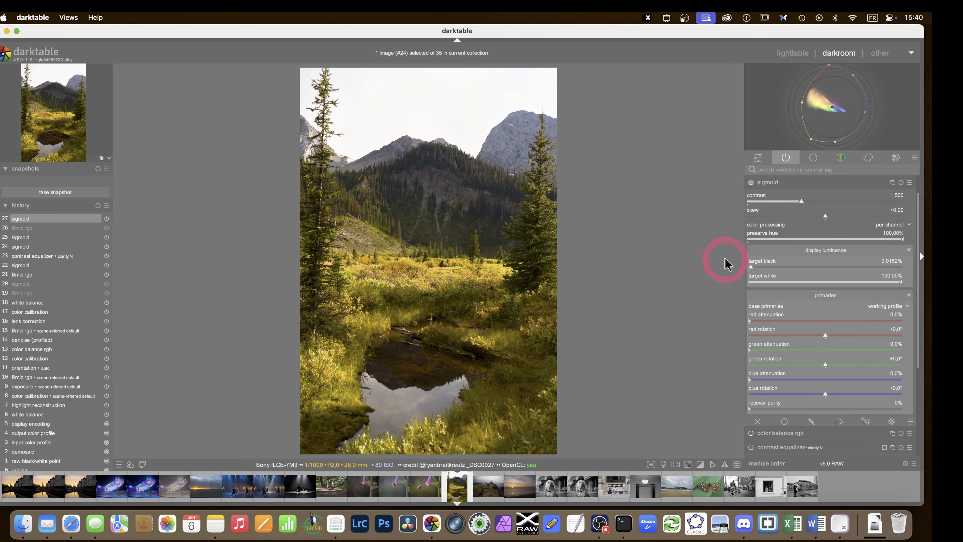
click(773, 181)
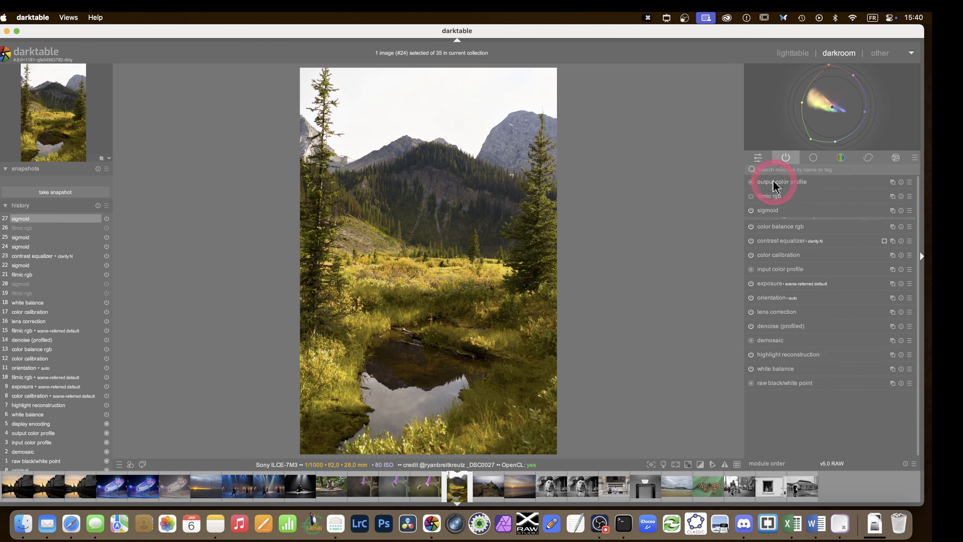
Open the color equalizer, sample the hue of the meadow grass, and set node placement to -23° to align a hue node with it.
click(840, 159)
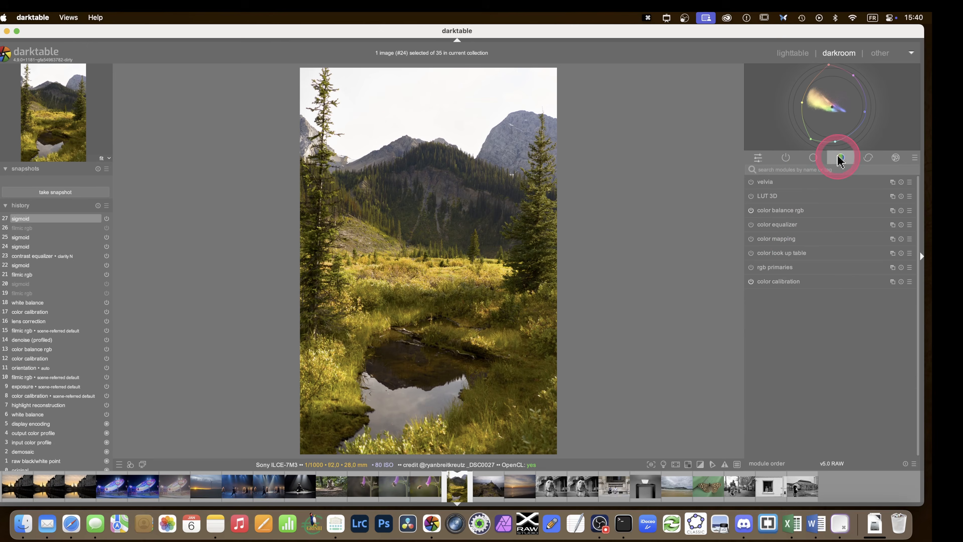
click(770, 214)
click(908, 306)
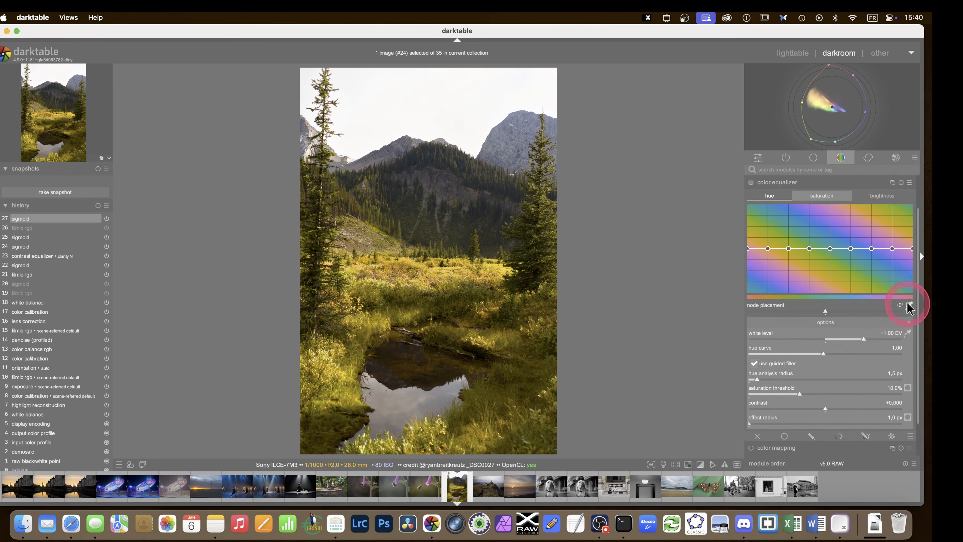
click(469, 280)
mouse_move(467, 279)
mouse_down()
mouse_move(424, 271)
mouse_move(436, 274)
mouse_move(408, 289)
mouse_up()
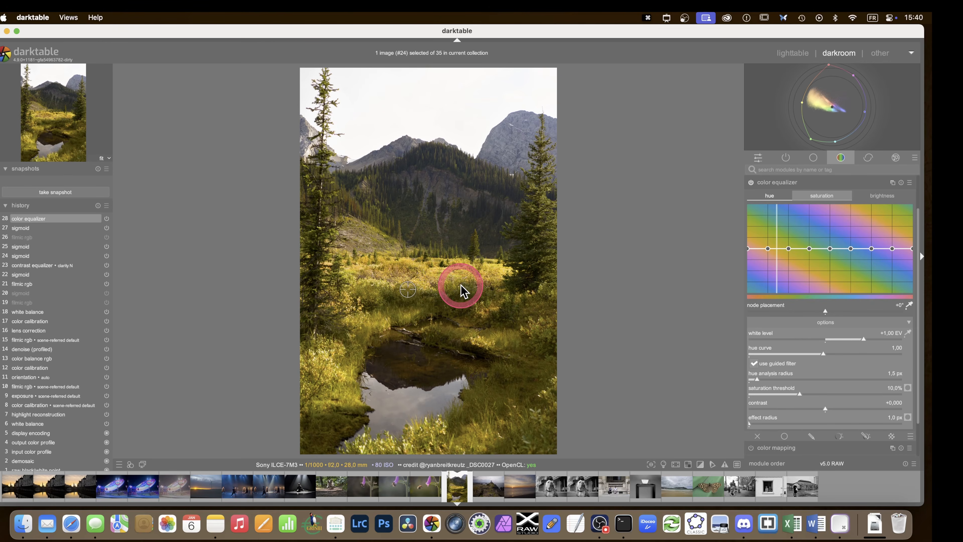
click(823, 311)
drag(825, 313, 736, 311)
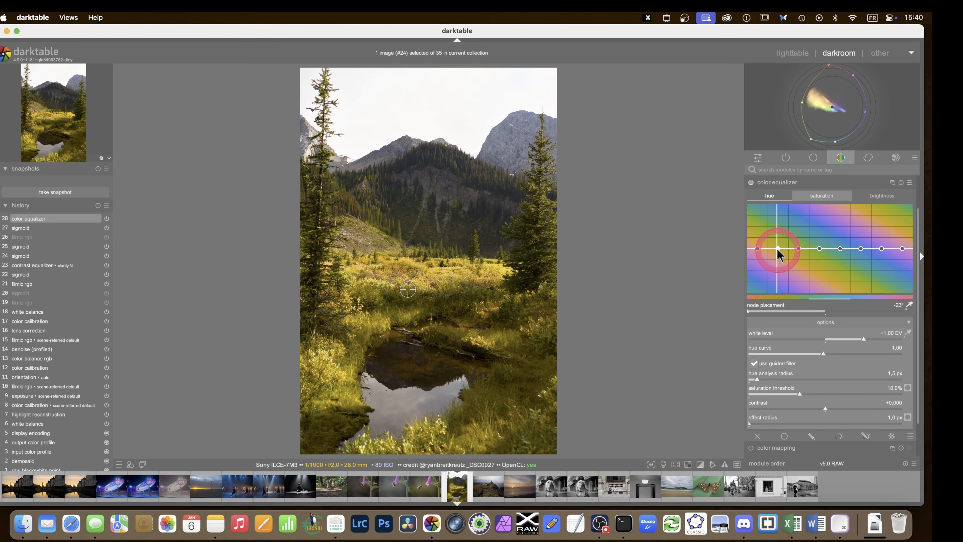
Fine-tune the hue node aligned with the sampled meadow grass color.
scroll(779, 254, down, 2)
drag(779, 251, 778, 250)
scroll(778, 253, down, 1)
scroll(778, 246, up, 3)
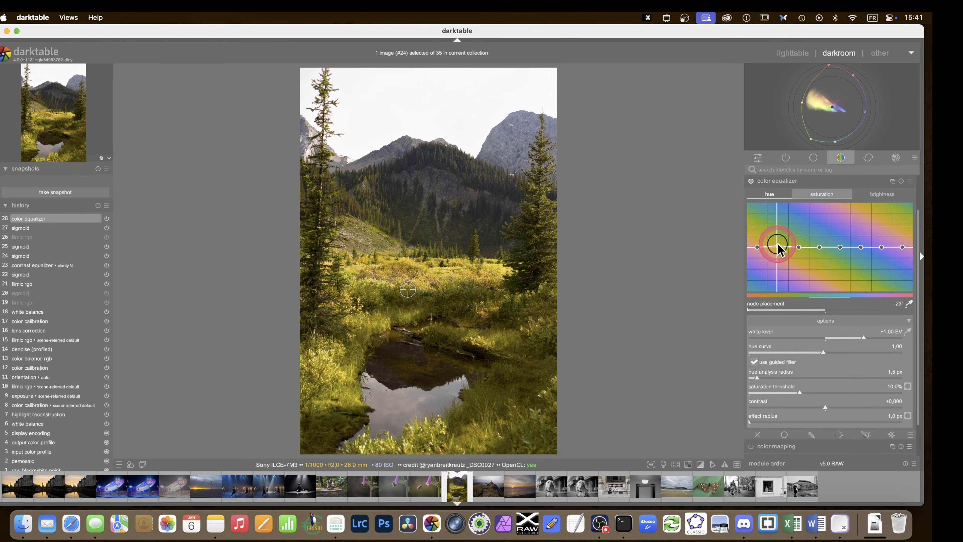